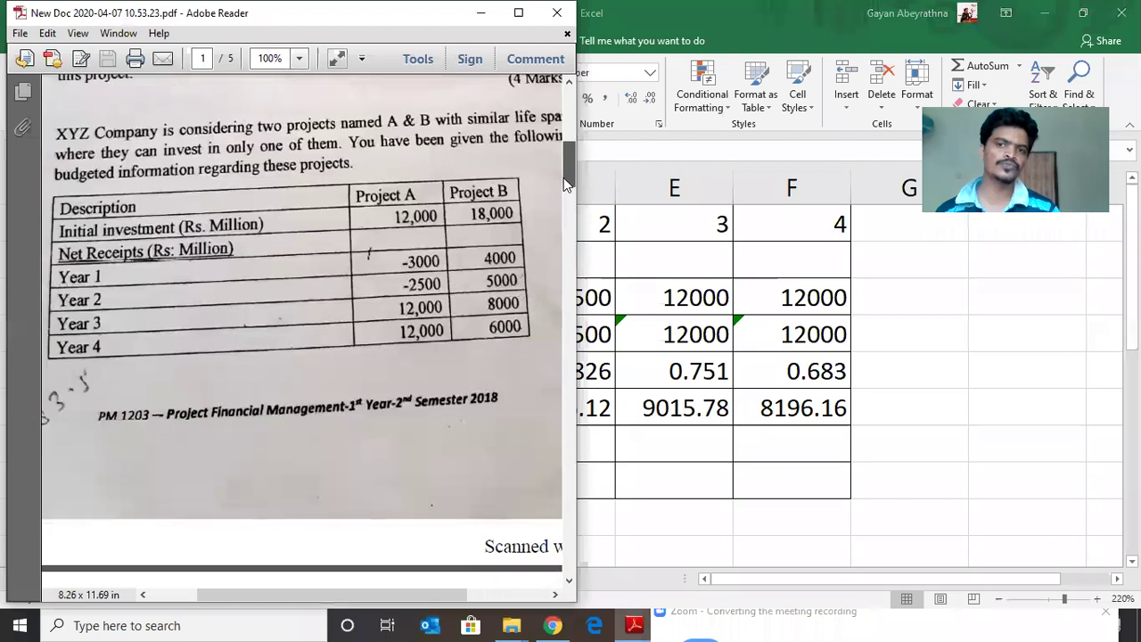
- Review the Project A and B cash flow table, the cost of capital and the required calculations in the exam PDF, and return to the workbook
{"action": "scroll", "coordinate": [563, 179], "scroll_direction": "down", "scroll_amount": 1}
{"action": "scroll", "coordinate": [561, 184], "scroll_direction": "down", "scroll_amount": 1}
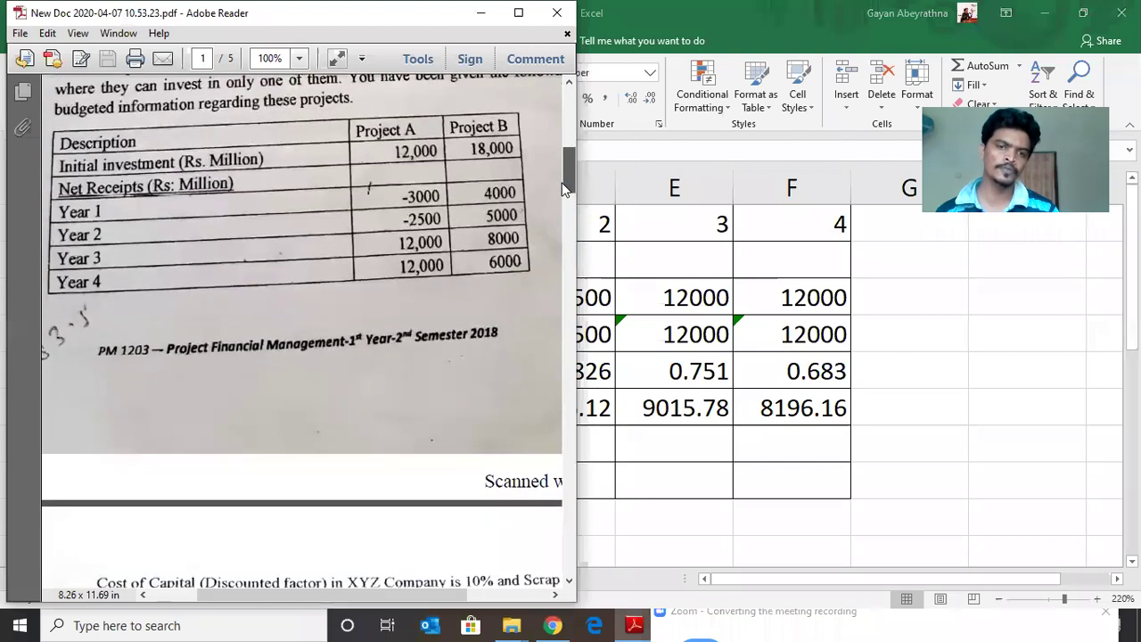
{"action": "scroll", "coordinate": [561, 184], "scroll_direction": "down", "scroll_amount": 1}
{"action": "scroll", "coordinate": [561, 191], "scroll_direction": "down", "scroll_amount": 1}
{"action": "scroll", "coordinate": [560, 196], "scroll_direction": "down", "scroll_amount": 5}
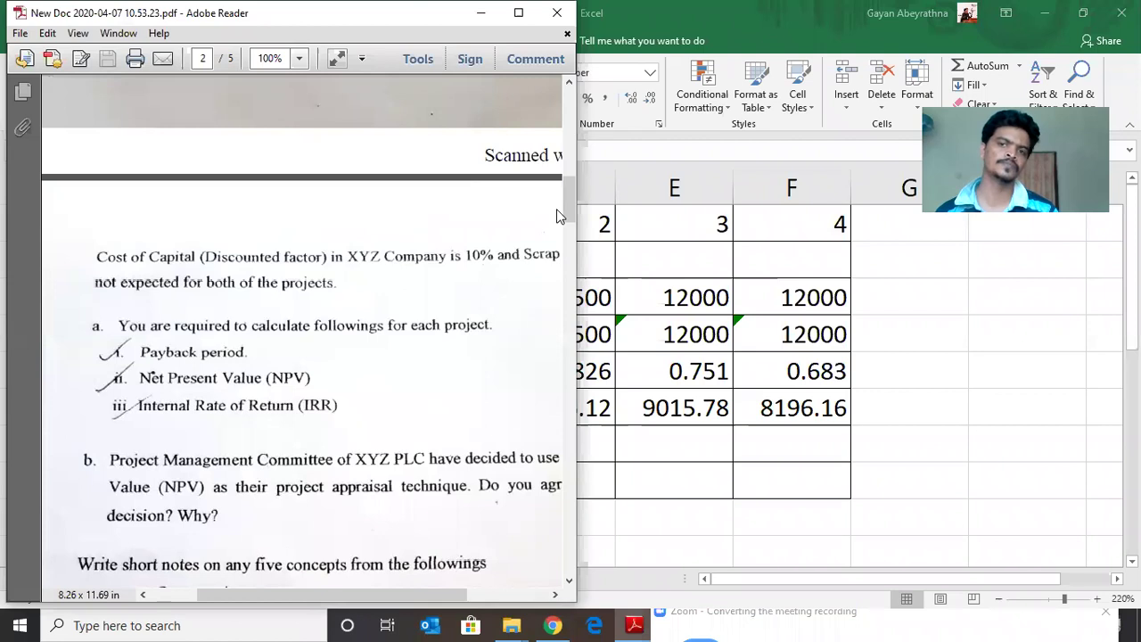
{"action": "left_click_drag", "start_coordinate": [573, 189], "coordinate": [575, 144]}
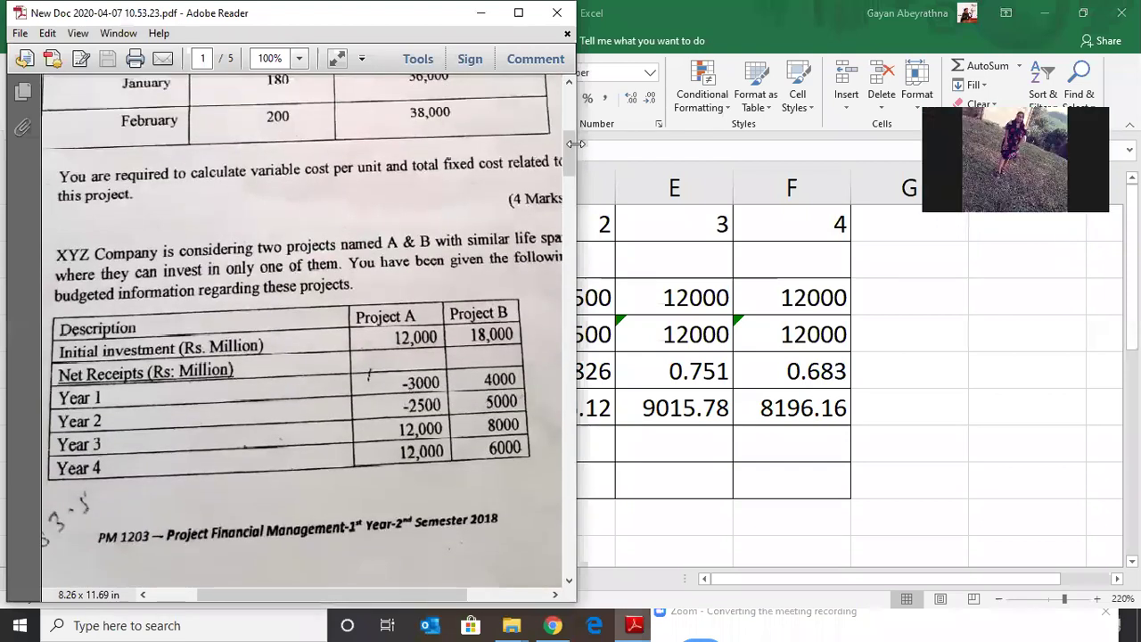
{"action": "left_click", "coordinate": [480, 13]}
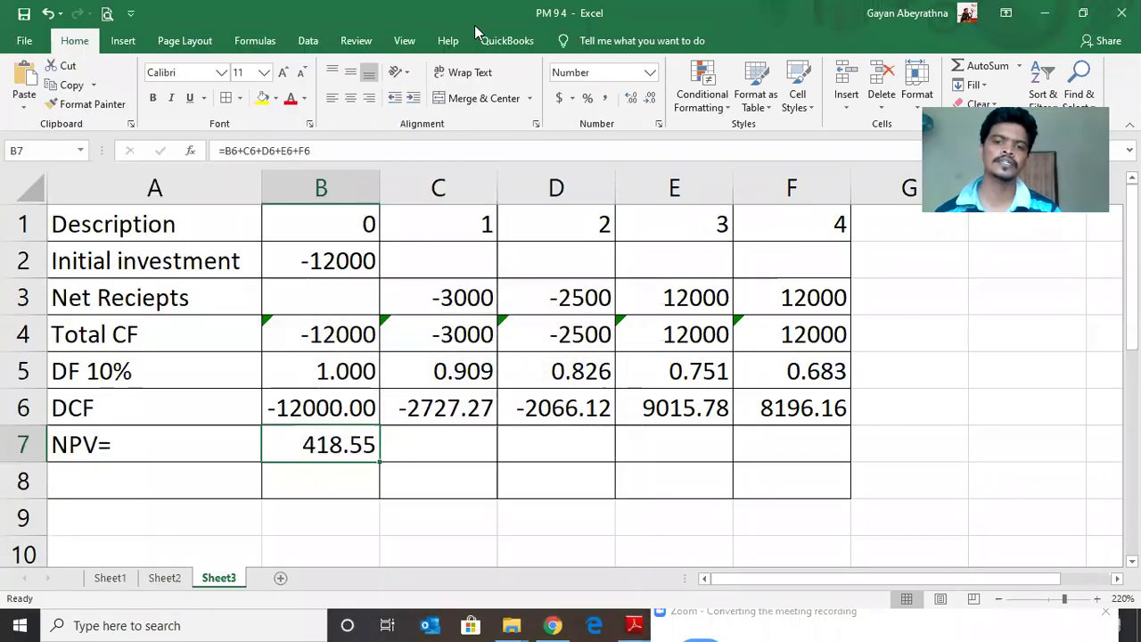
- Apply cell borders to the empty rows below the NPV row, from row 8 down across columns A to F
{"action": "left_click", "coordinate": [302, 472]}
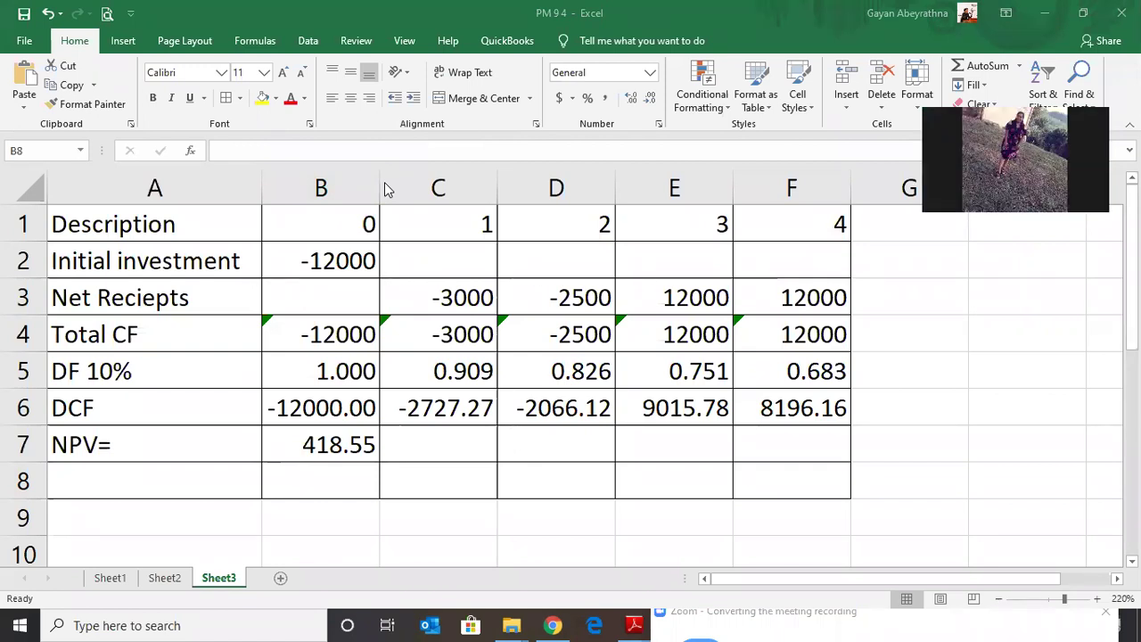
{"action": "left_click", "coordinate": [322, 488]}
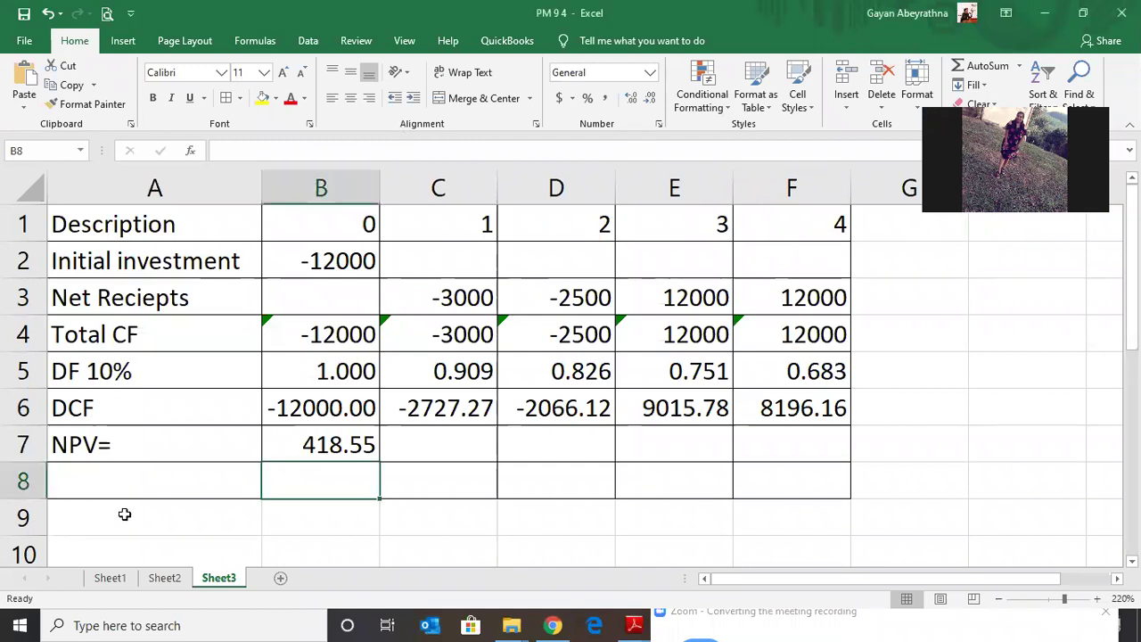
{"action": "left_click_drag", "start_coordinate": [111, 487], "coordinate": [797, 553]}
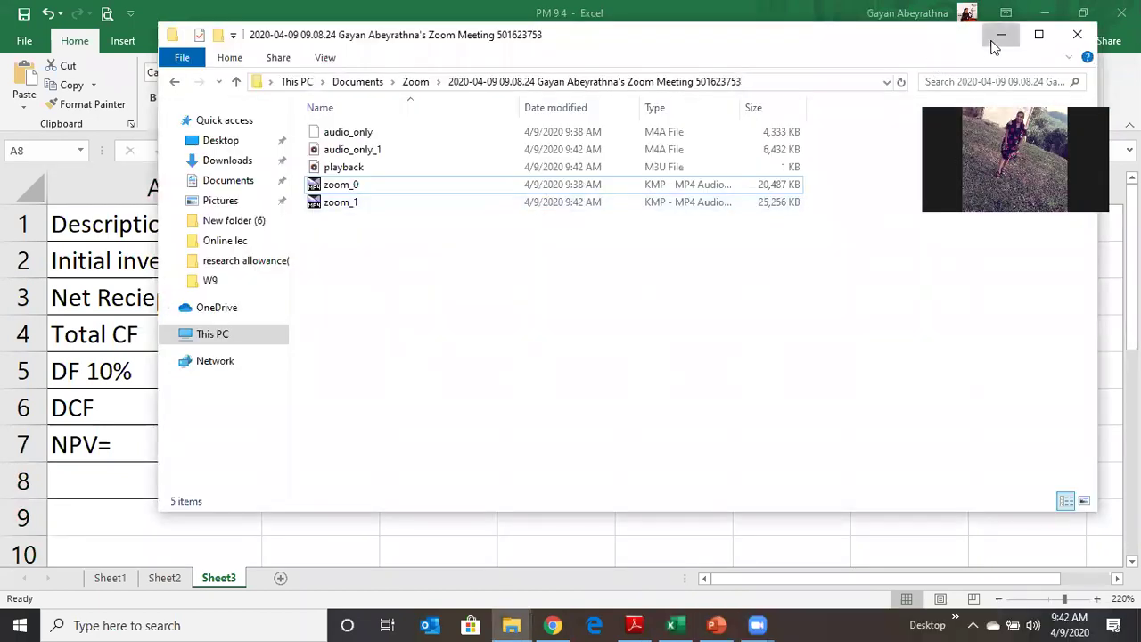
{"action": "left_click", "coordinate": [1001, 34]}
{"action": "left_click", "coordinate": [103, 478]}
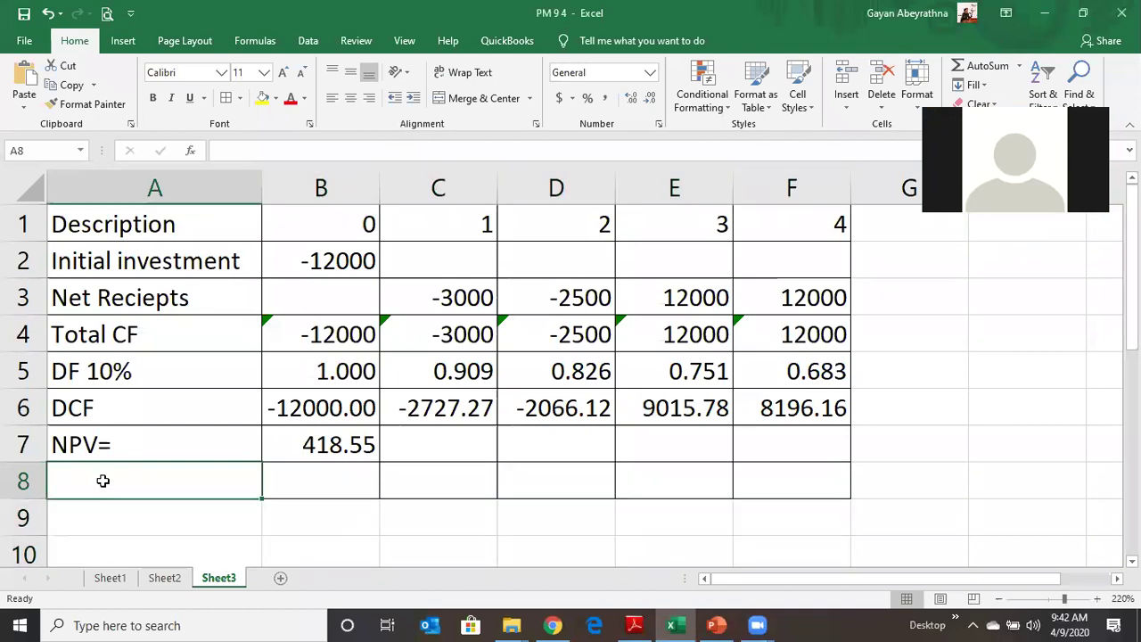
{"action": "left_click_drag", "start_coordinate": [429, 543], "coordinate": [749, 561]}
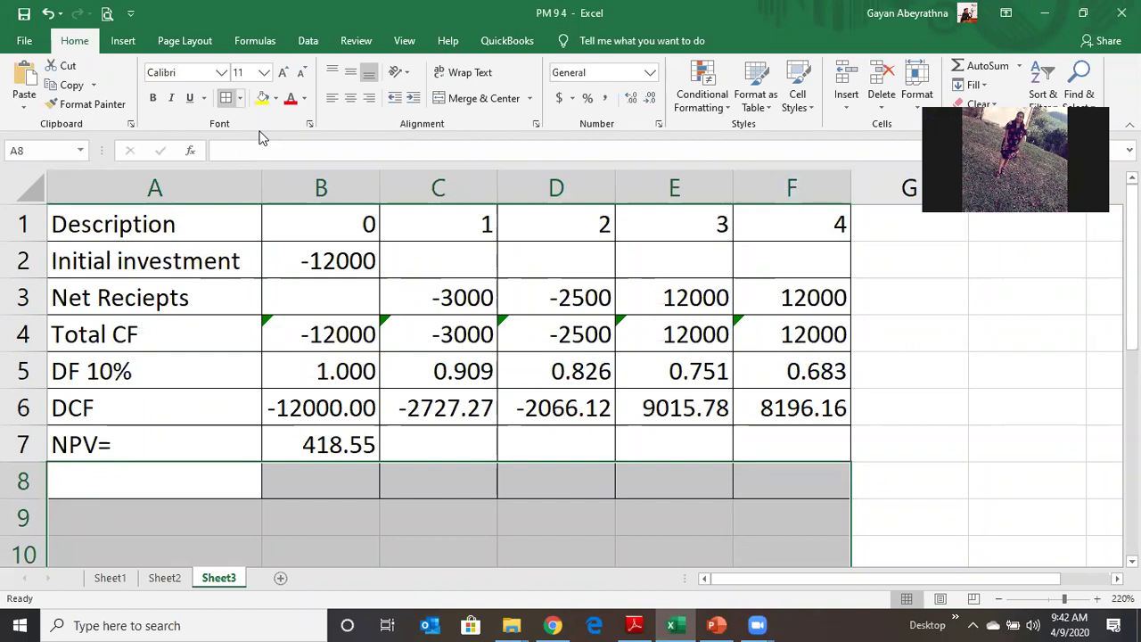
{"action": "left_click", "coordinate": [226, 97]}
{"action": "left_click", "coordinate": [107, 473]}
{"action": "key", "text": "Return"}
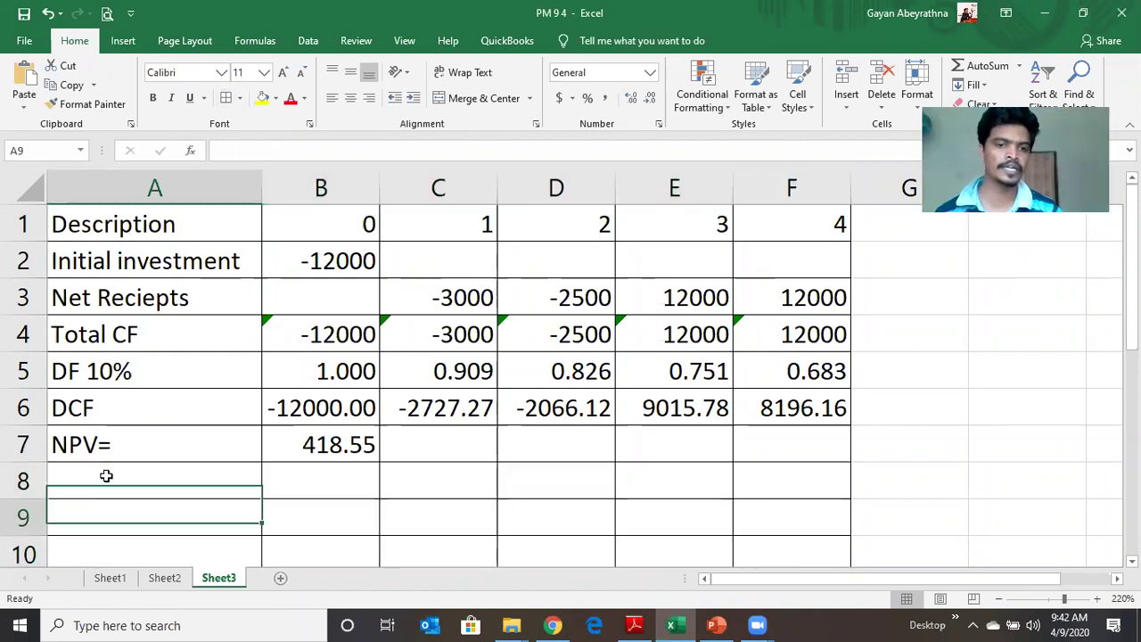
- Change the NPV label in A7 to "NPV when DF 10%="
{"action": "double_click", "coordinate": [159, 434]}
{"action": "left_click", "coordinate": [101, 449]}
{"action": "type", "text": "when "}
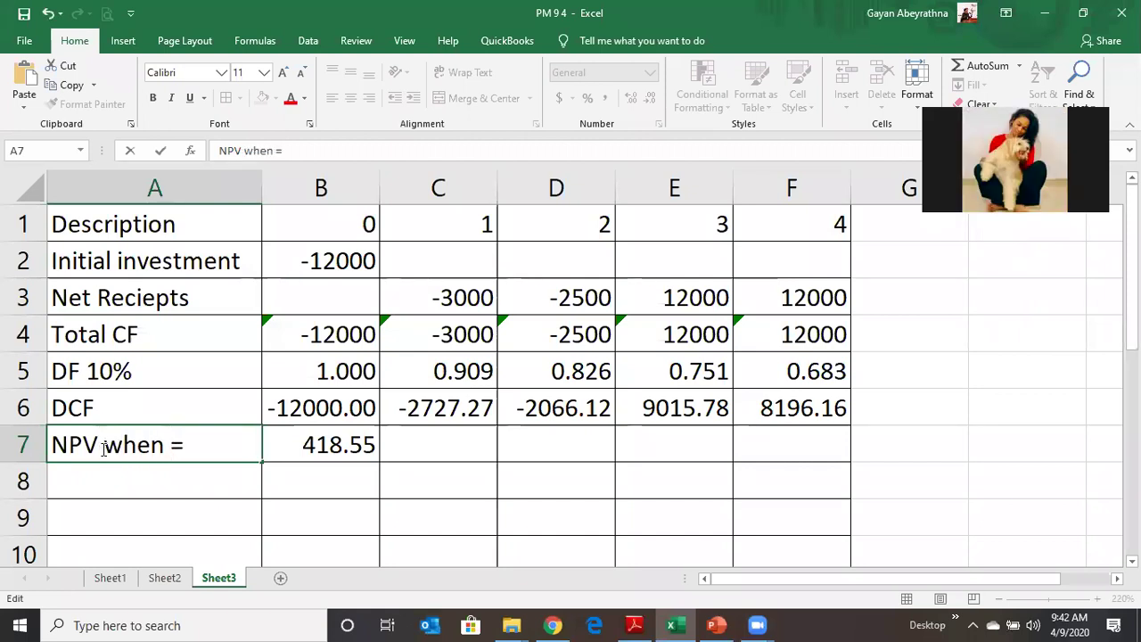
{"action": "type", "text": "DF 10%"}
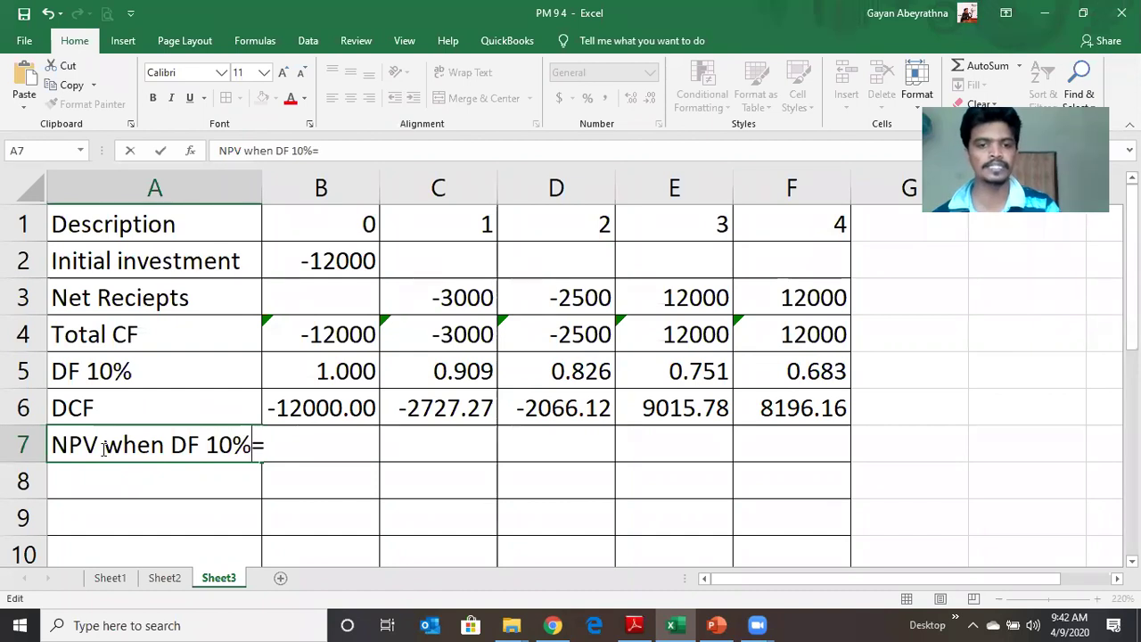
{"action": "key", "text": "Return"}
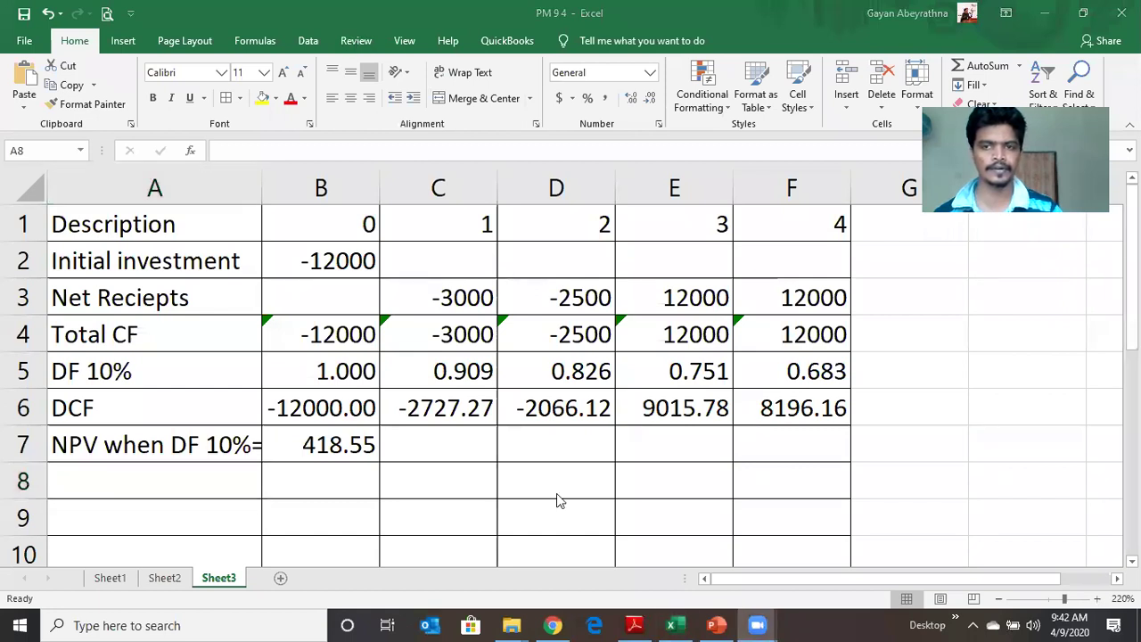
- Label cell A8 "DF 15%" as the heading of a new discount factor row
{"action": "left_click", "coordinate": [115, 478]}
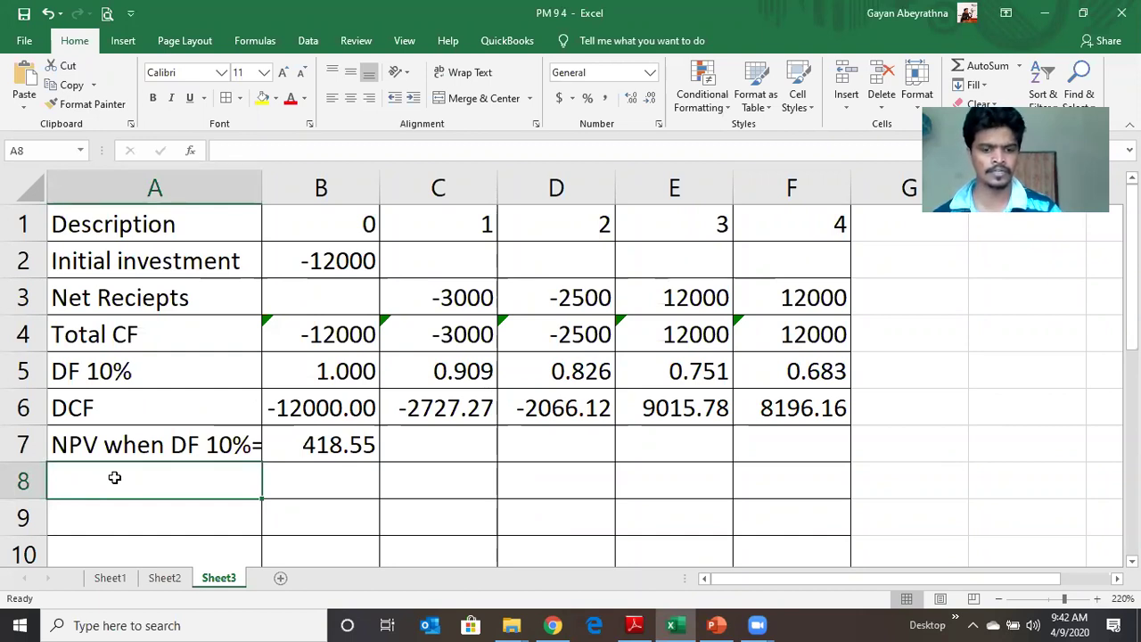
{"action": "type", "text": "DF "}
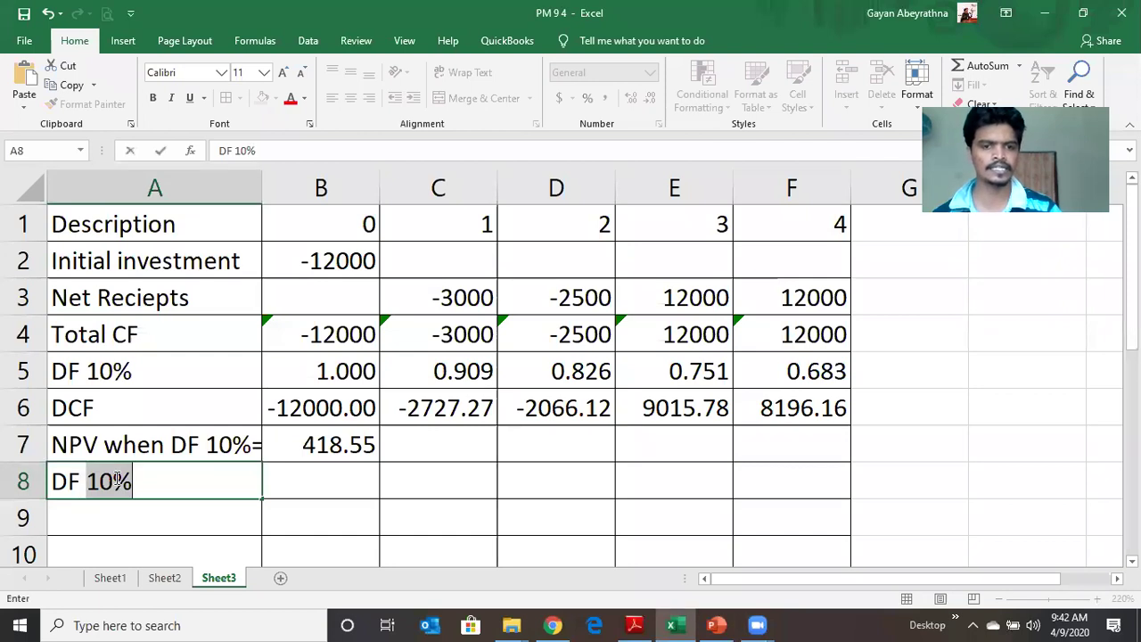
{"action": "type", "text": "15%"}
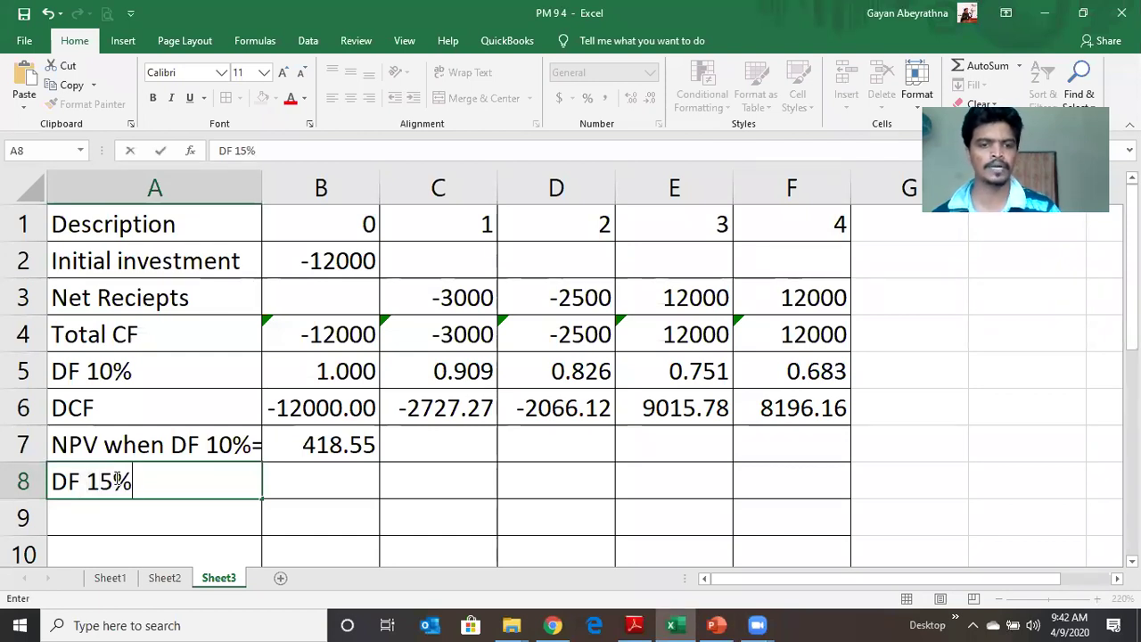
{"action": "key", "text": "Tab"}
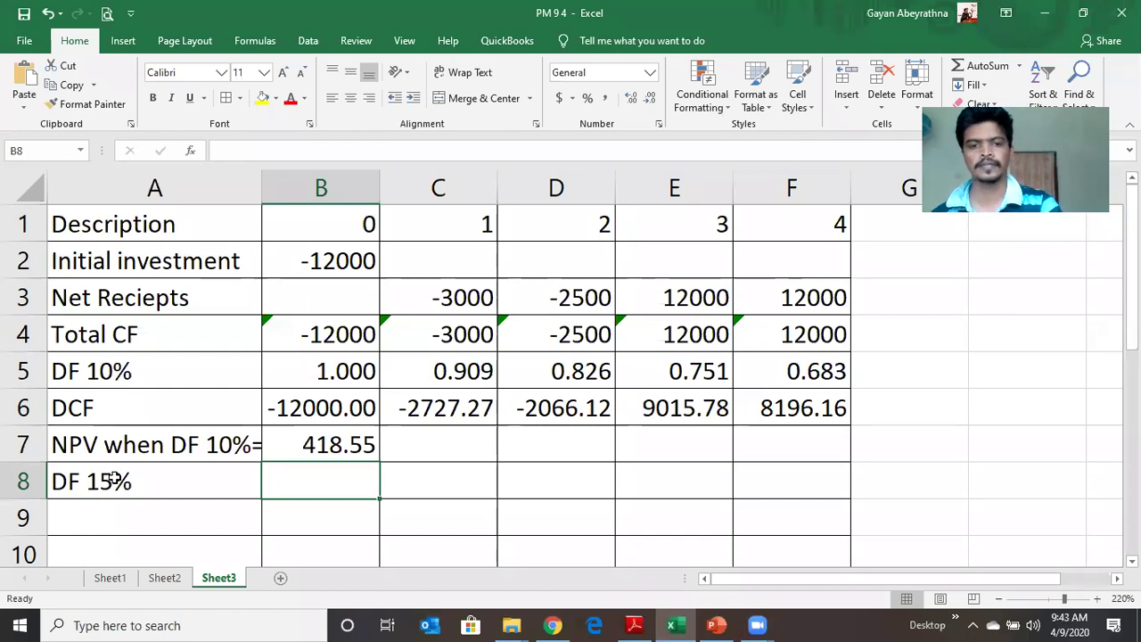
- Enter the year 0 discount factor formula =1/((1+0.15)^B1) in B8
{"action": "type", "text": "="}
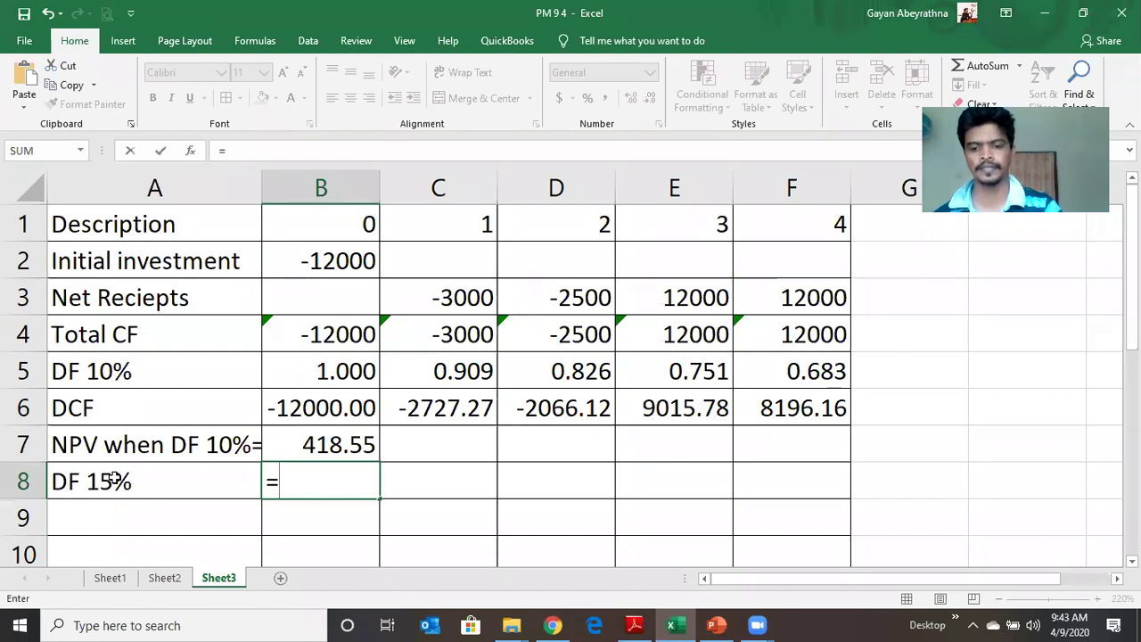
{"action": "type", "text": "1"}
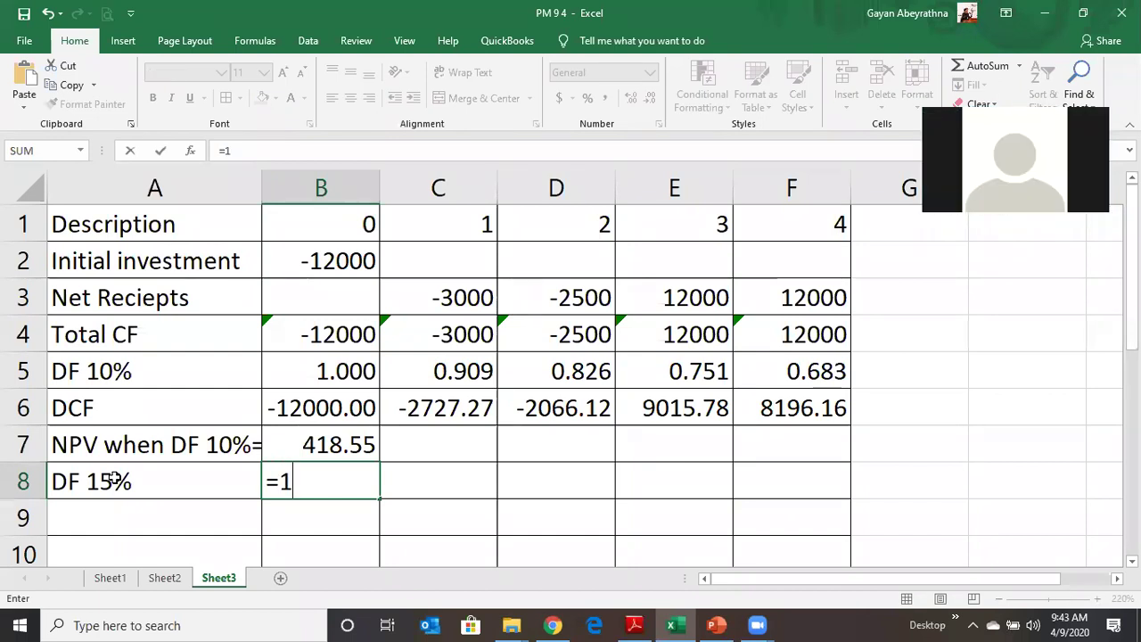
{"action": "type", "text": "/(("}
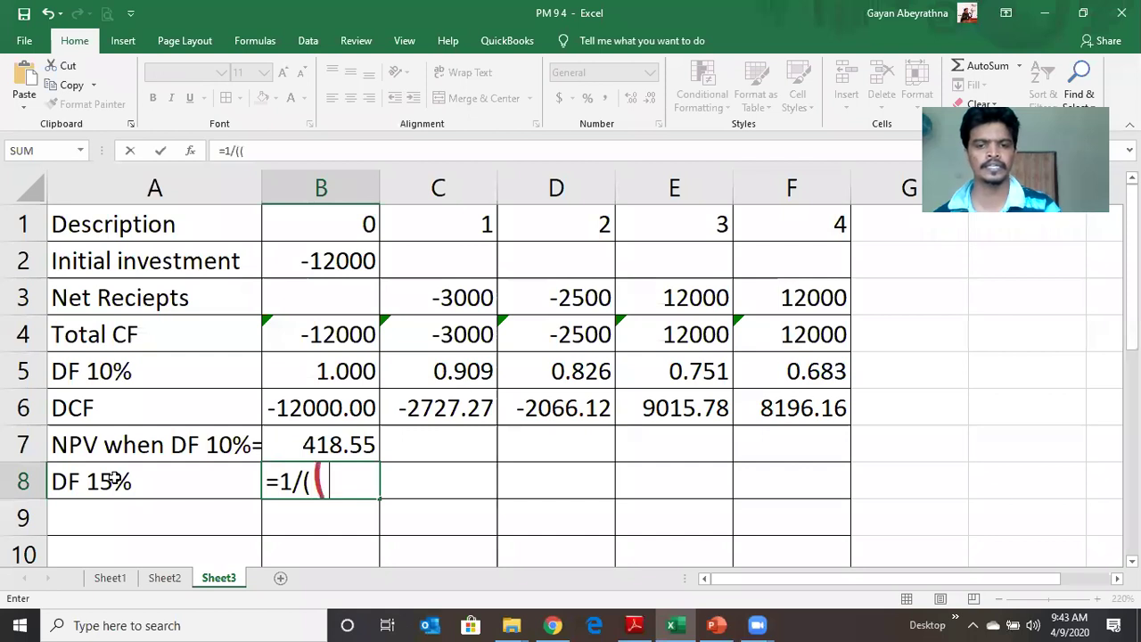
{"action": "type", "text": "1+0."}
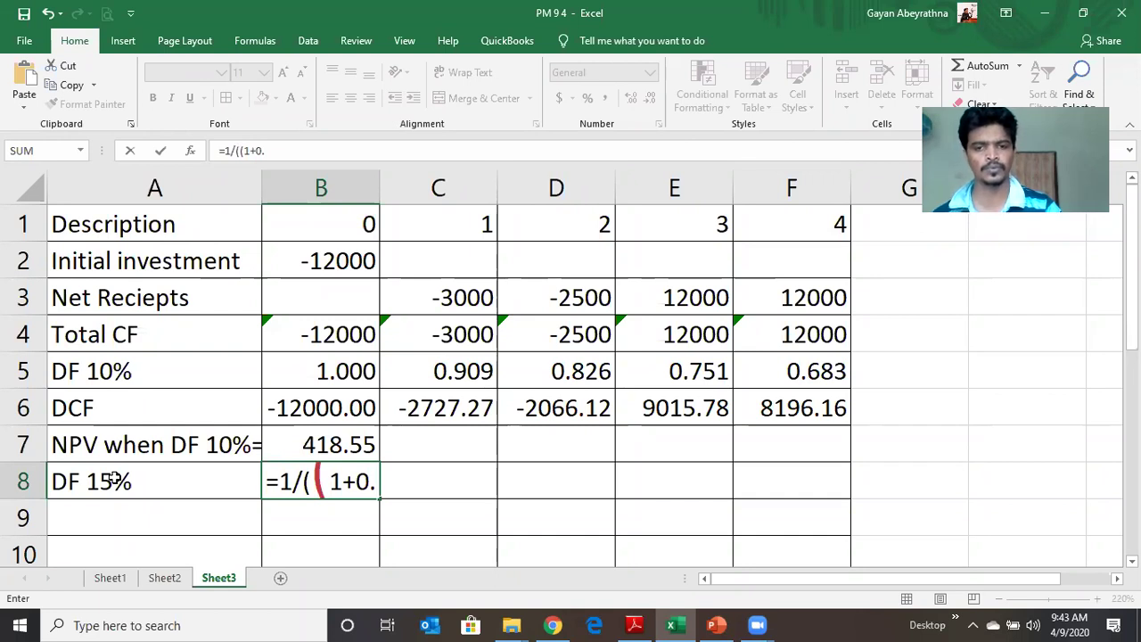
{"action": "type", "text": ".15"}
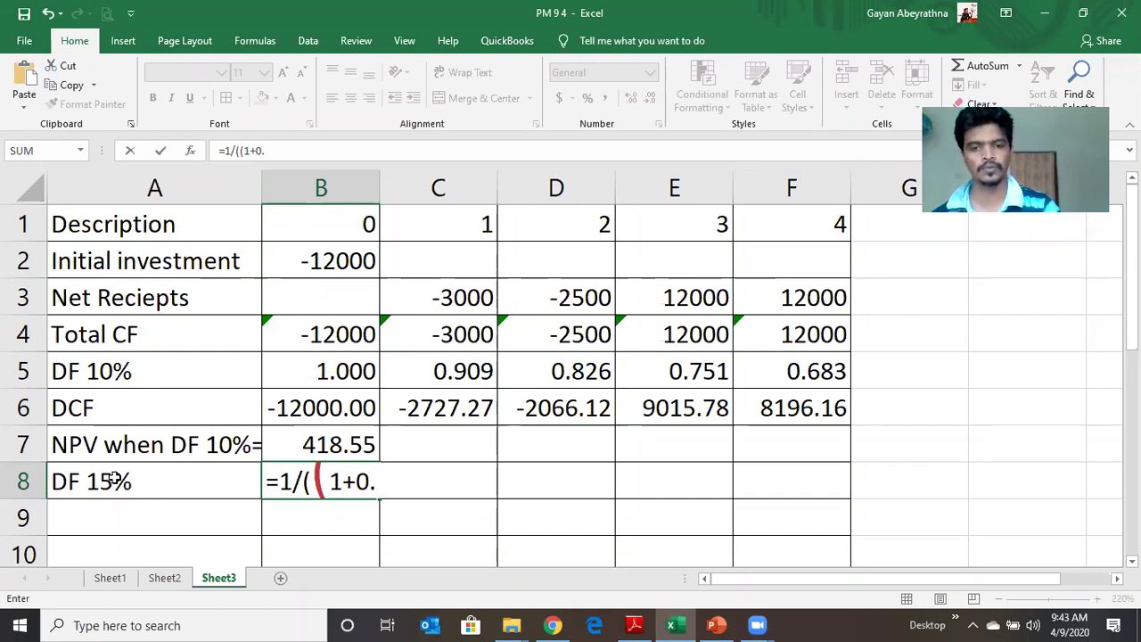
{"action": "type", "text": ")"}
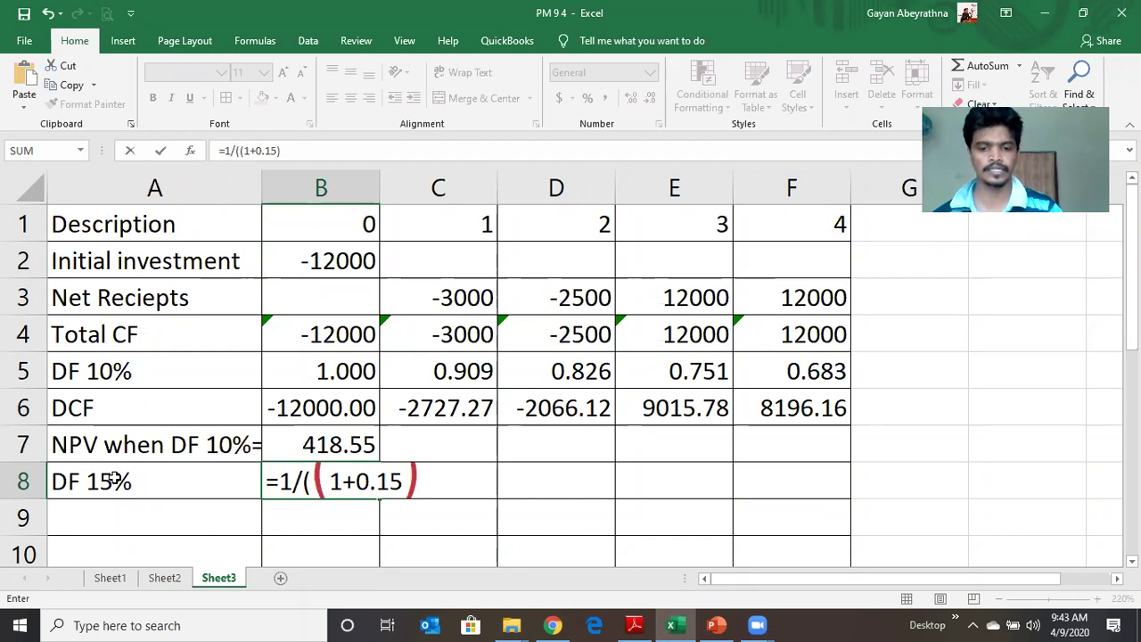
{"action": "type", "text": "^"}
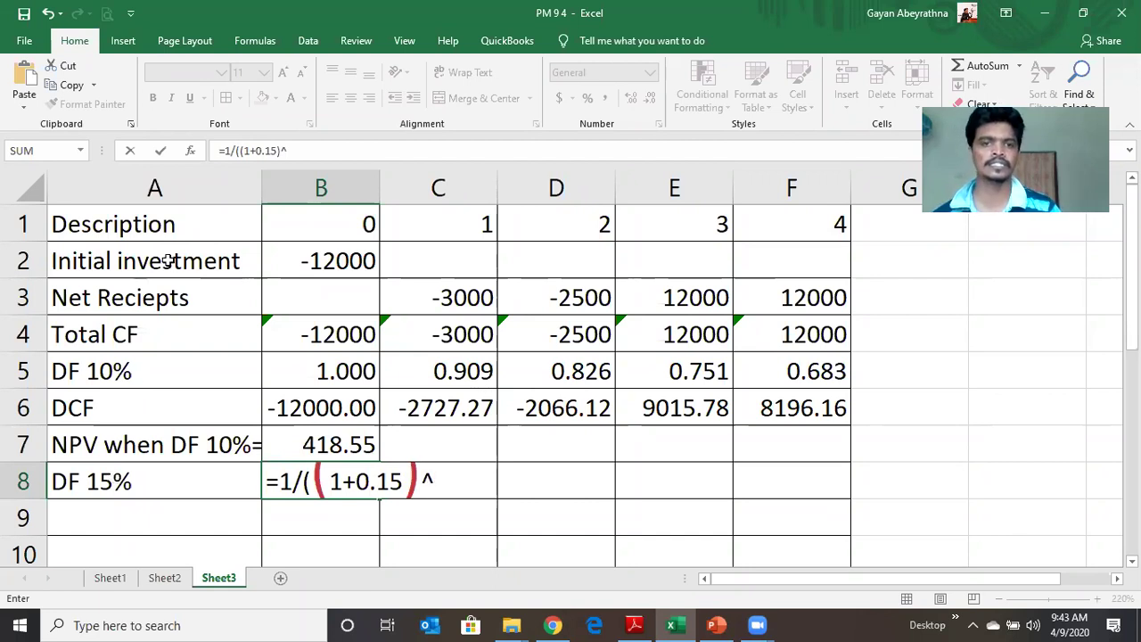
{"action": "left_click", "coordinate": [304, 227]}
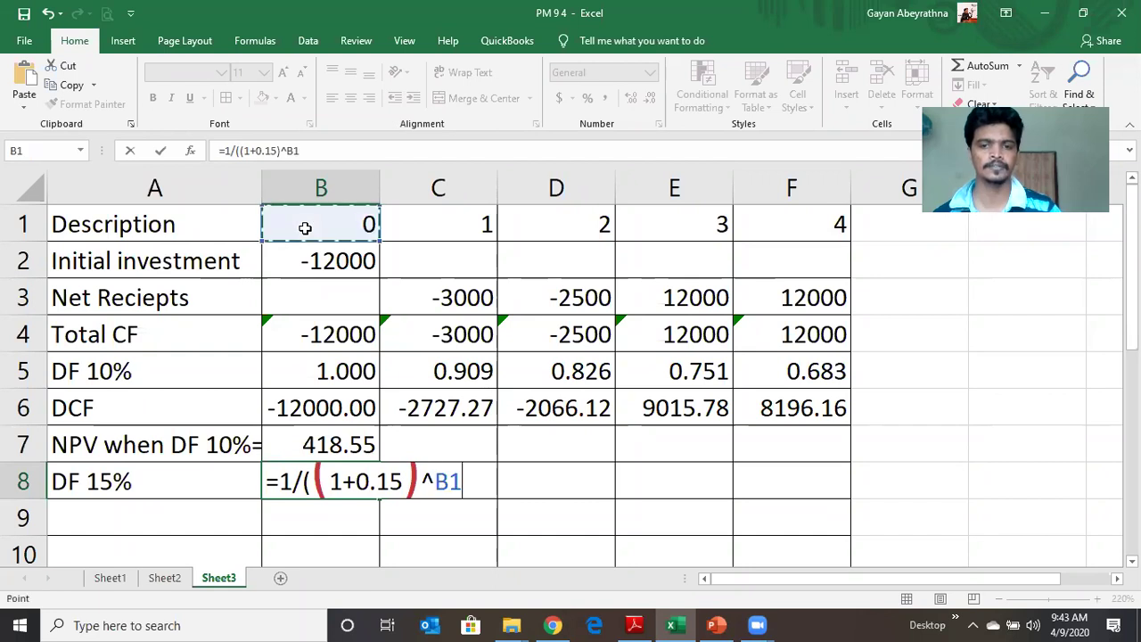
{"action": "type", "text": ")"}
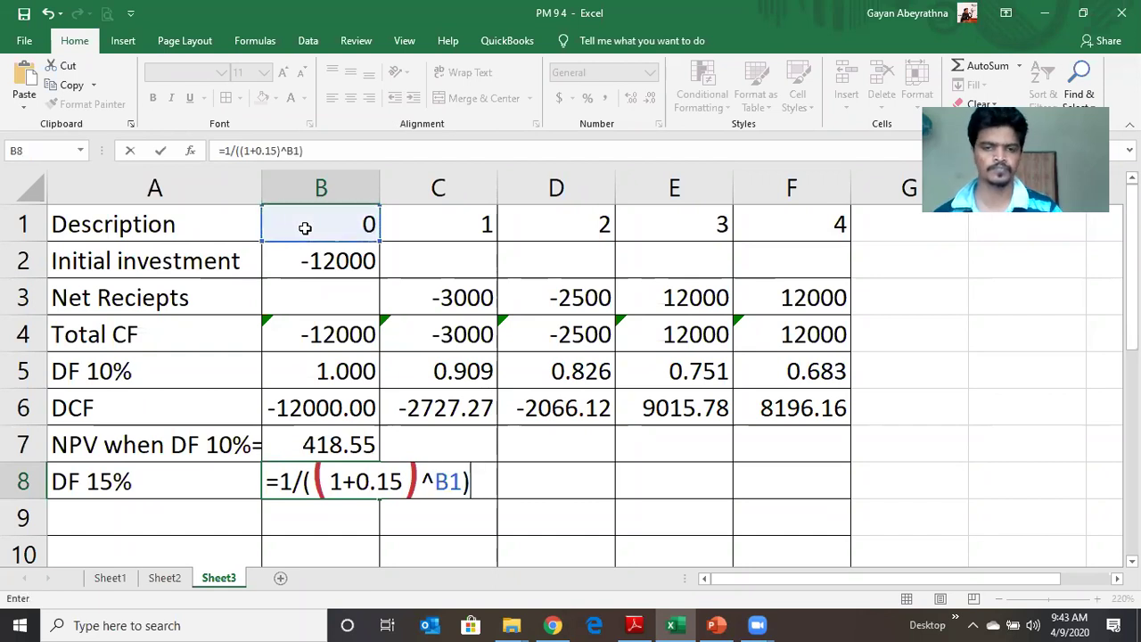
{"action": "key", "text": "Return"}
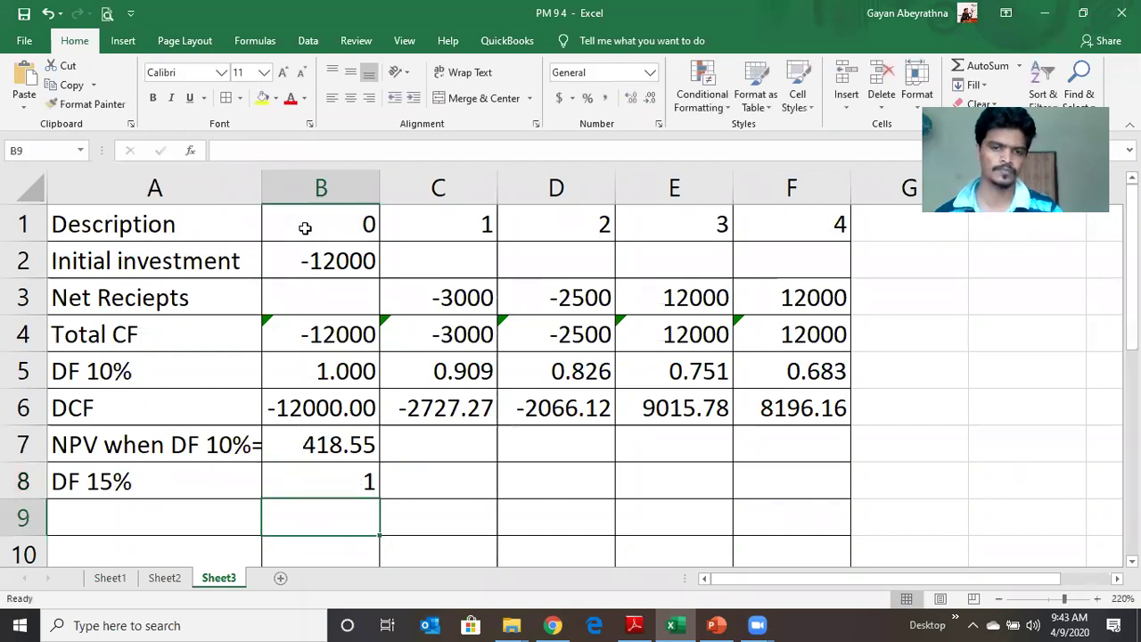
- Fill the 15% discount factor formula from B8 across to F8 and show the row with three decimal places
{"action": "left_click", "coordinate": [314, 493]}
{"action": "left_click_drag", "start_coordinate": [382, 500], "coordinate": [792, 493]}
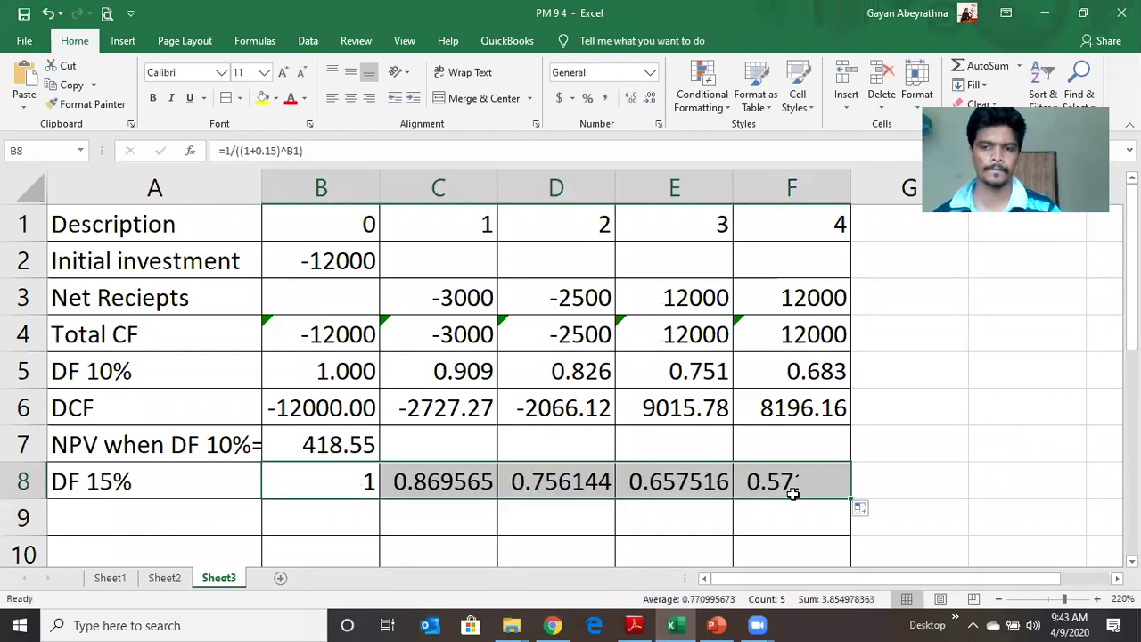
{"action": "left_click", "coordinate": [649, 97]}
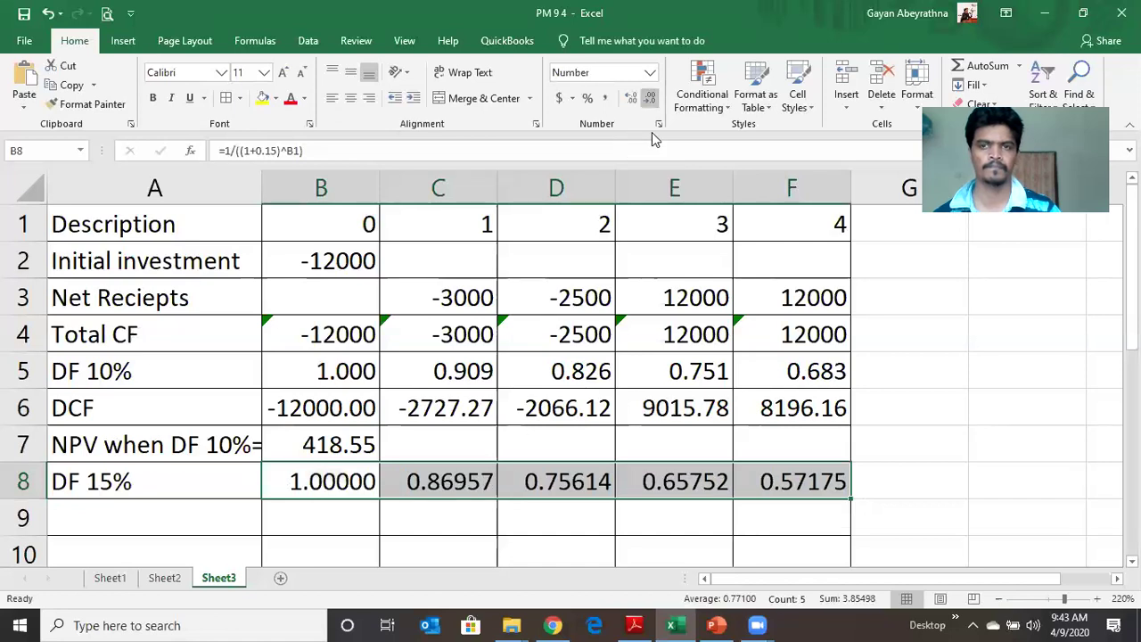
{"action": "key", "text": "ctrl+2"}
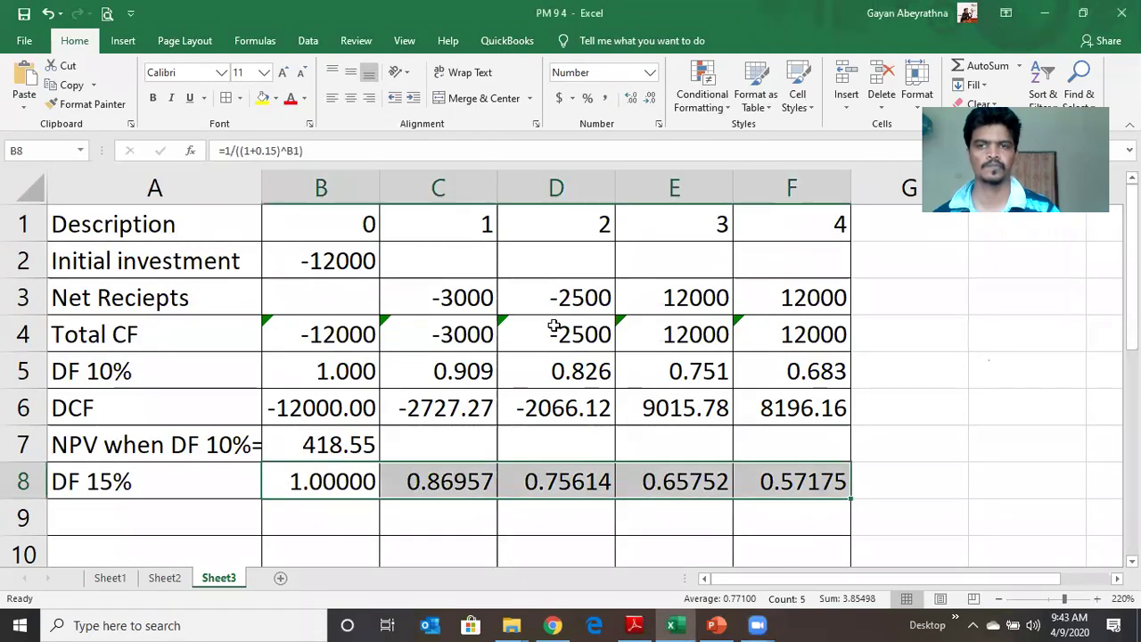
{"action": "key", "text": "alt+h"}
{"action": "key", "text": "9"}
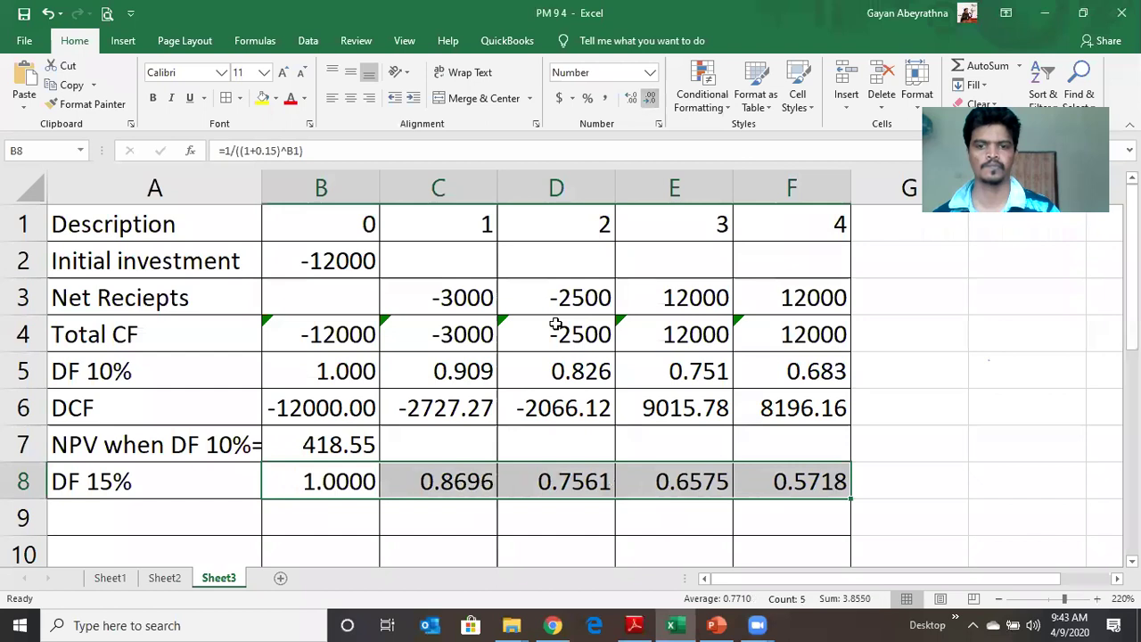
{"action": "key", "text": "alt+h"}
{"action": "key", "text": "9"}
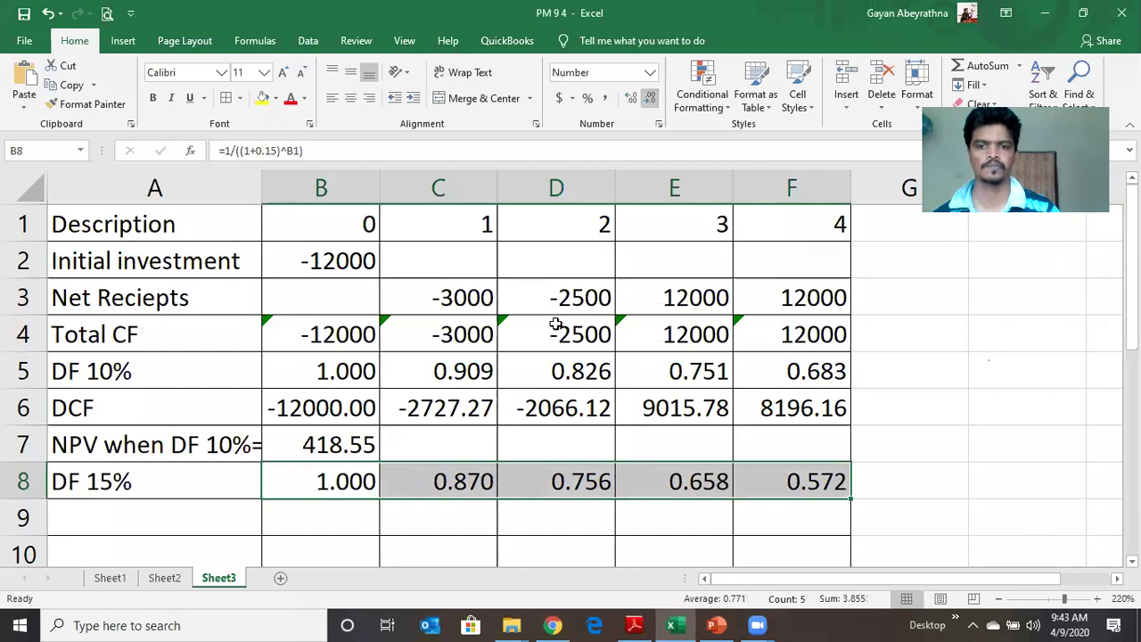
- Reduce the year 0 discount factor in B8 to no decimal places
{"action": "left_click", "coordinate": [343, 479]}
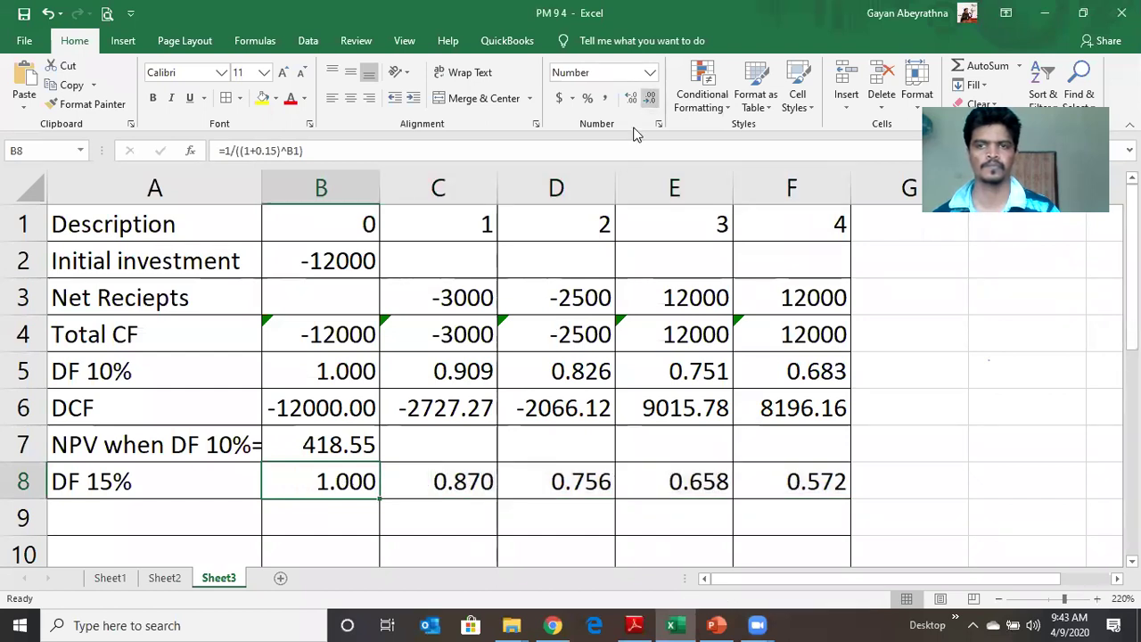
{"action": "key", "text": "alt+h"}
{"action": "key", "text": "9"}
{"action": "key", "text": "alt+h"}
{"action": "key", "text": "9"}
{"action": "key", "text": "alt+h"}
{"action": "key", "text": "9"}
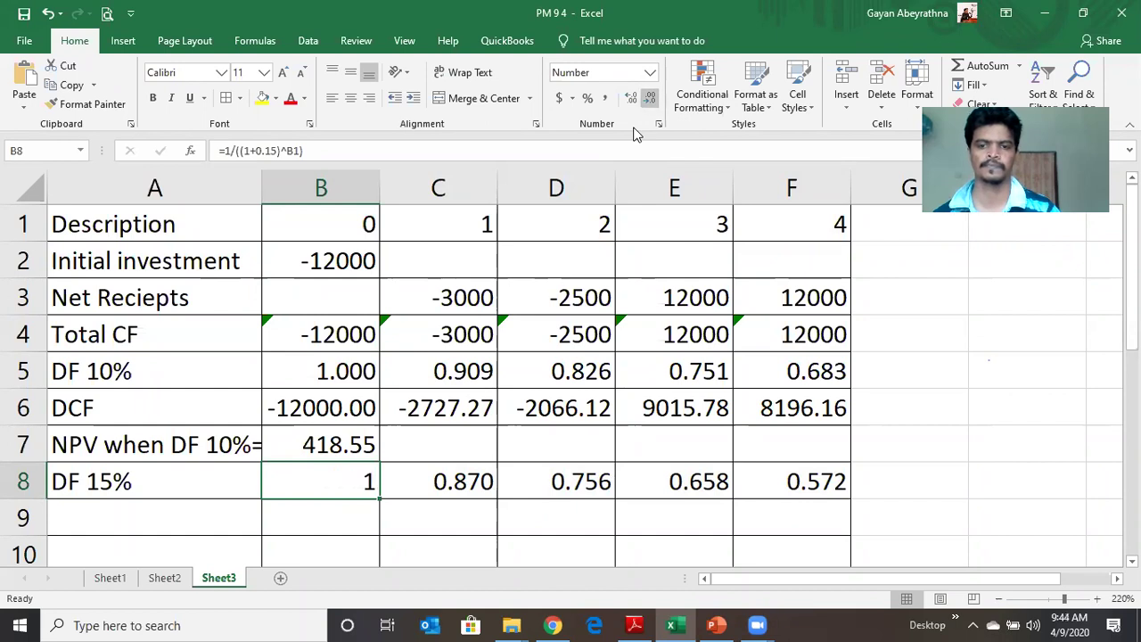
{"action": "left_click", "coordinate": [143, 521]}
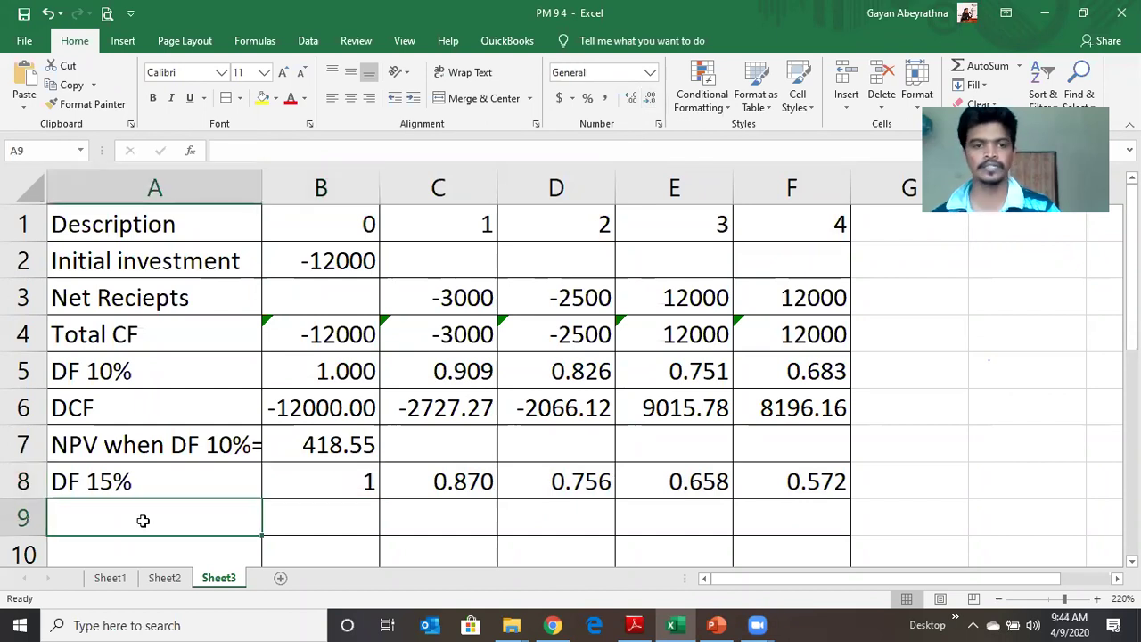
- Label cell A9 "DCF" as the heading of the discounted cash flow row for the 15% rate
{"action": "type", "text": "DCF"}
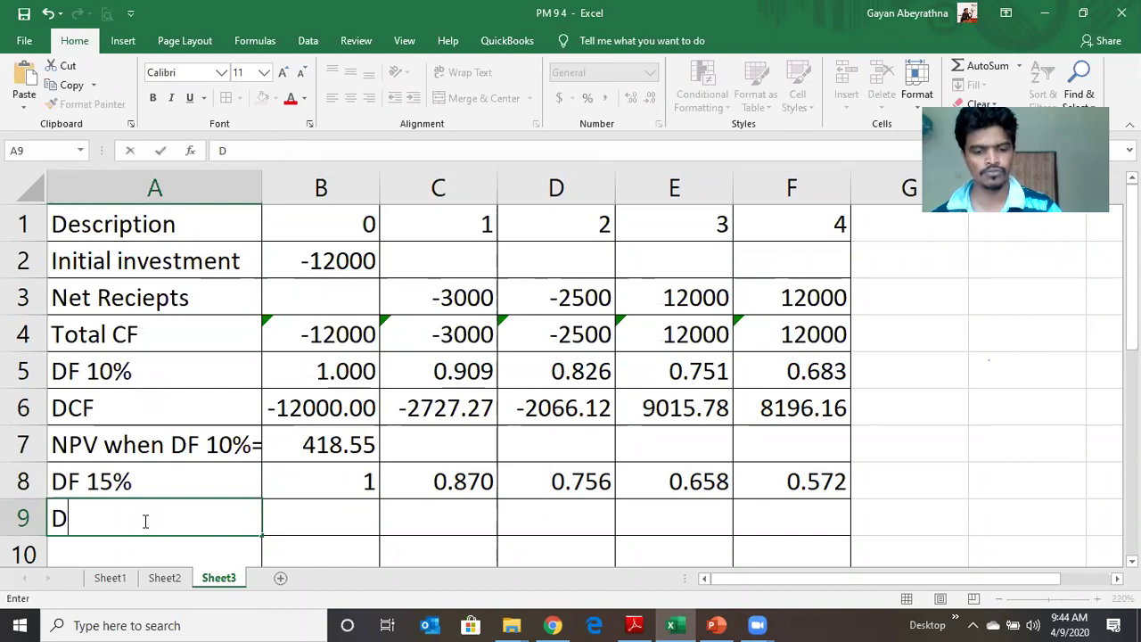
{"action": "key", "text": "Return"}
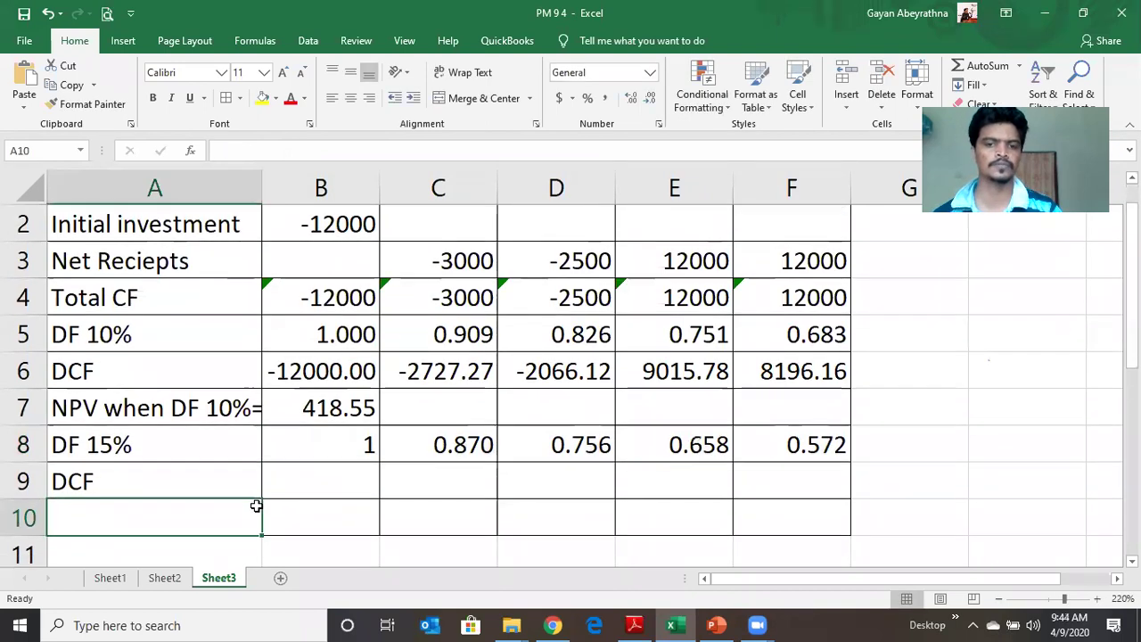
- Enter the discounted cash flow formula =(B4*B8) in B9 and fill it across to F9
{"action": "left_click", "coordinate": [318, 483]}
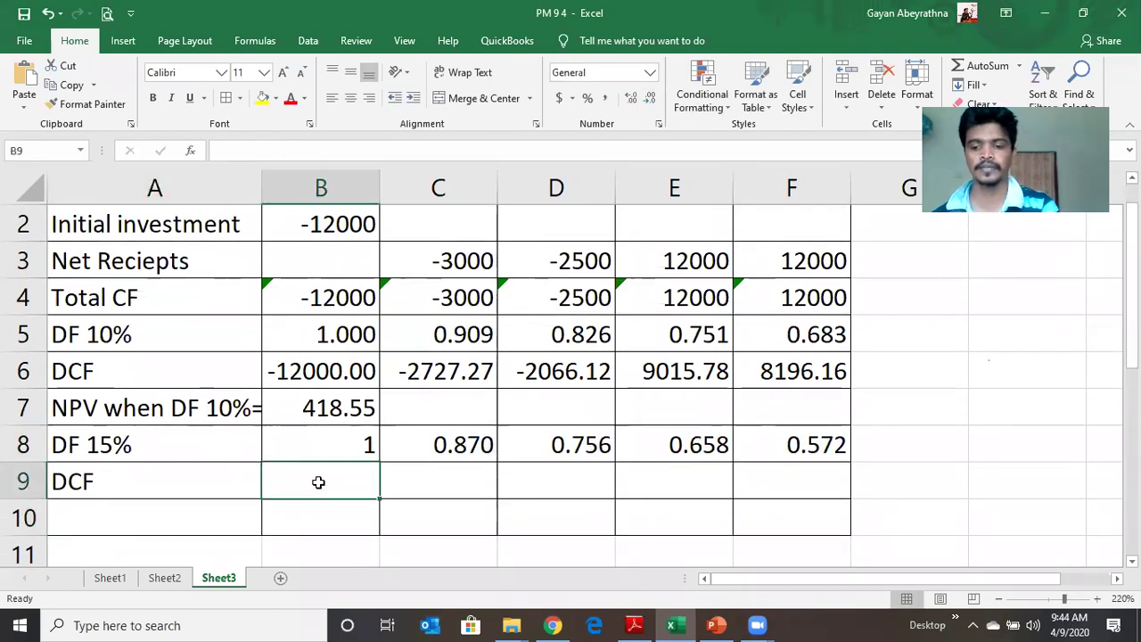
{"action": "type", "text": "="}
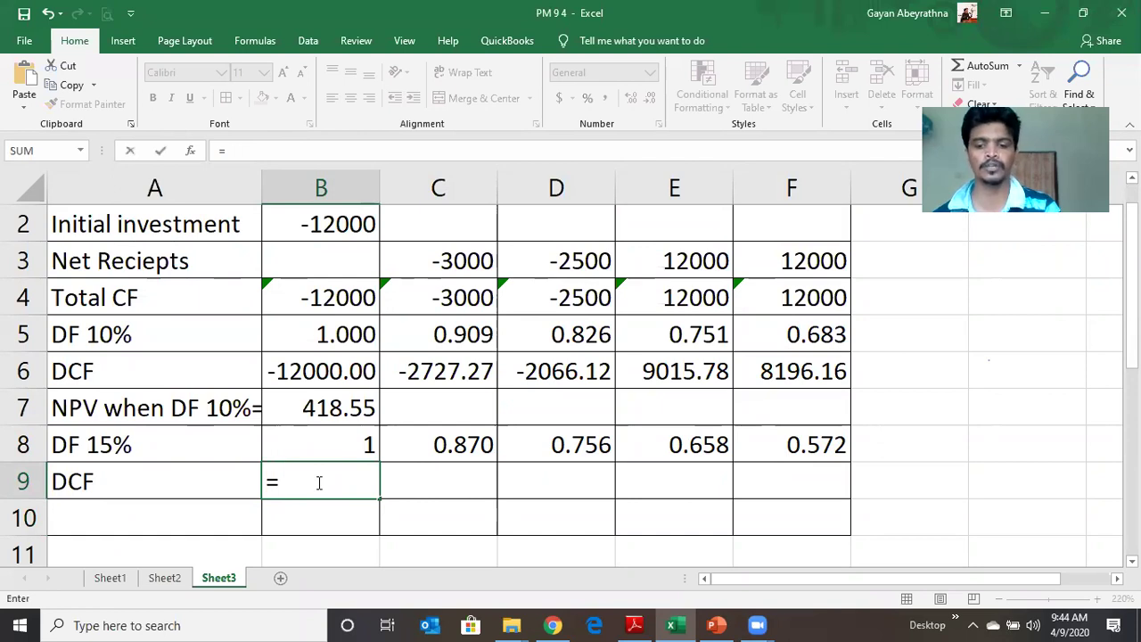
{"action": "type", "text": "("}
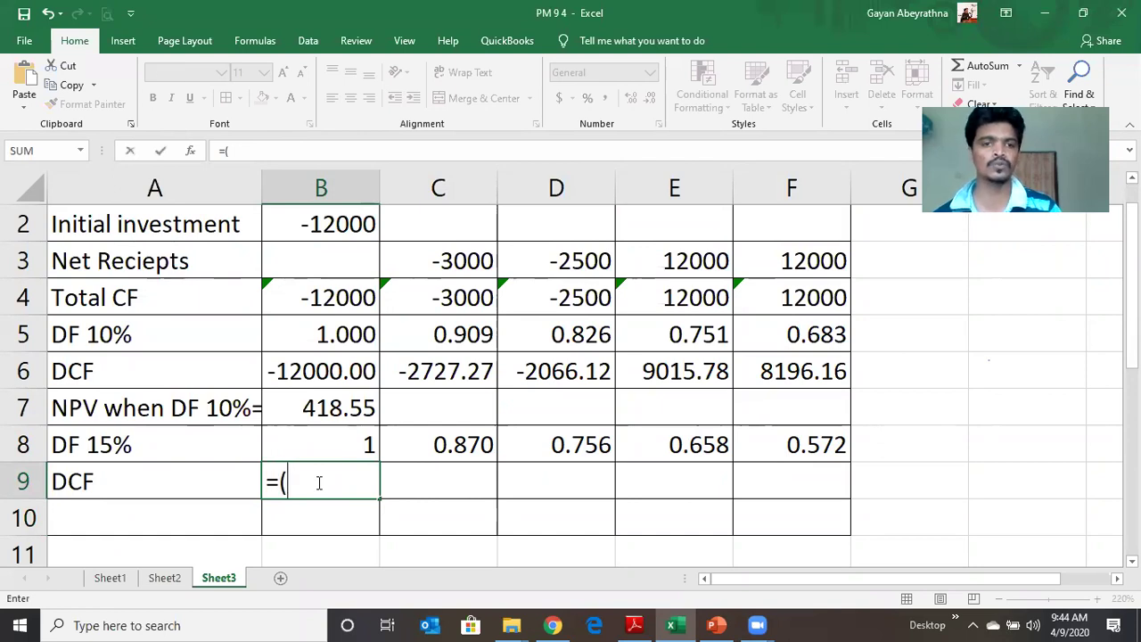
{"action": "left_click", "coordinate": [316, 299]}
{"action": "type", "text": "*"}
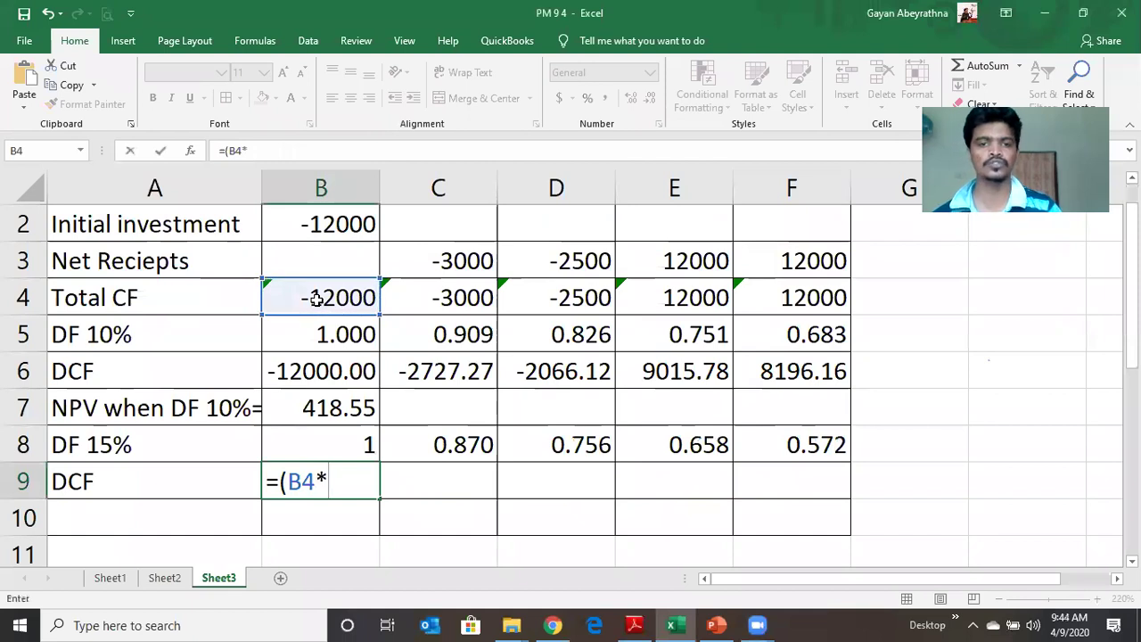
{"action": "left_click", "coordinate": [316, 444]}
{"action": "type", "text": ")"}
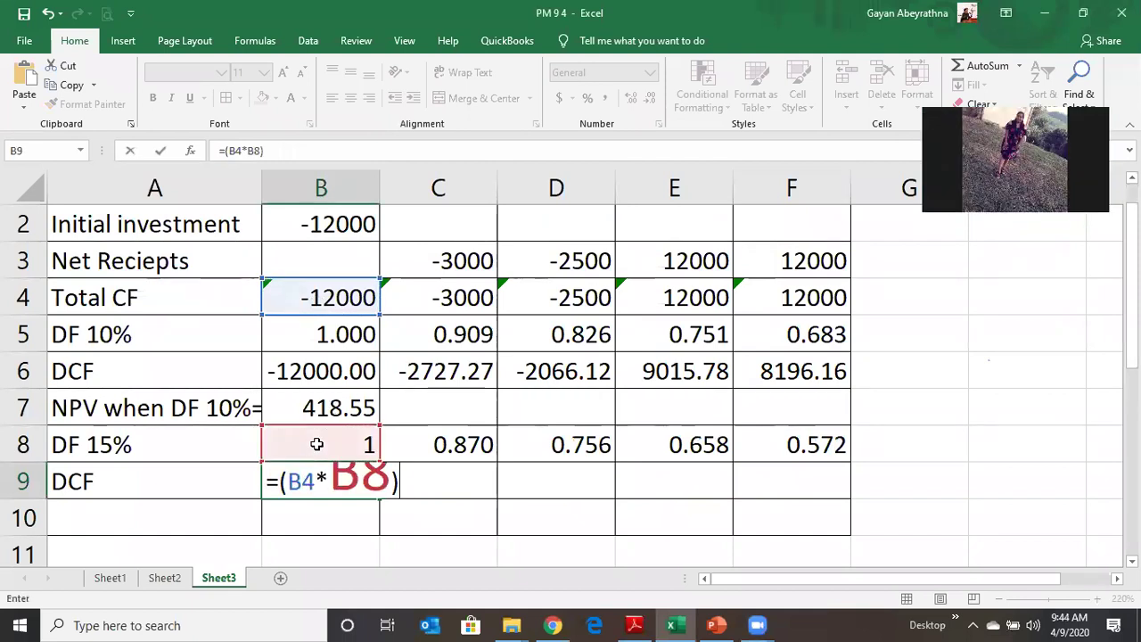
{"action": "key", "text": "Return"}
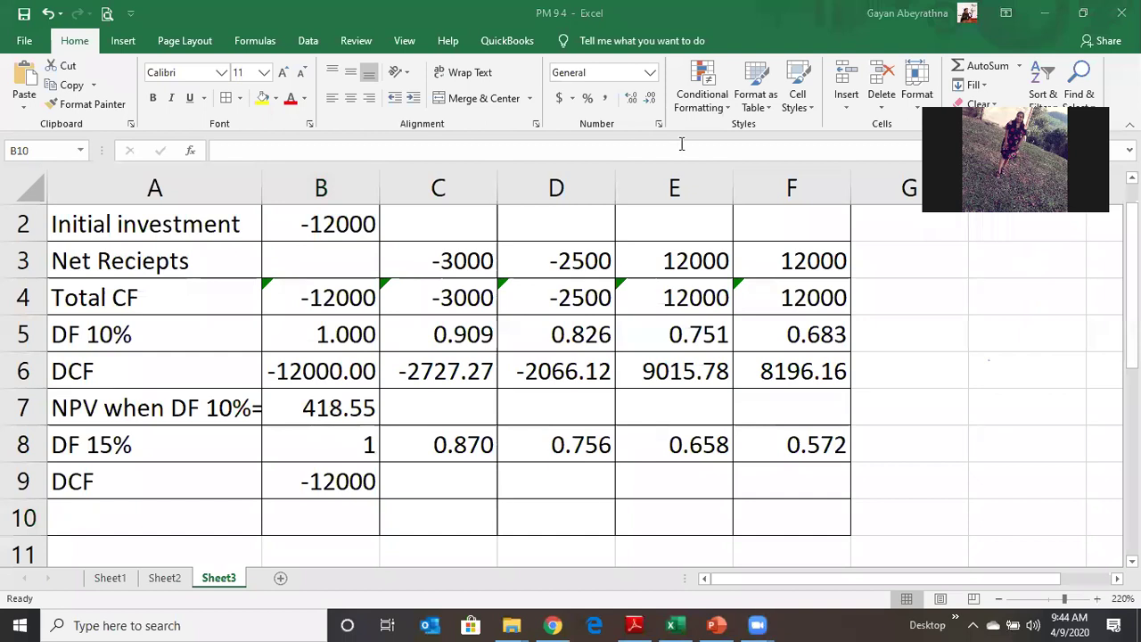
{"action": "left_click", "coordinate": [339, 483]}
{"action": "left_click_drag", "start_coordinate": [379, 498], "coordinate": [814, 490]}
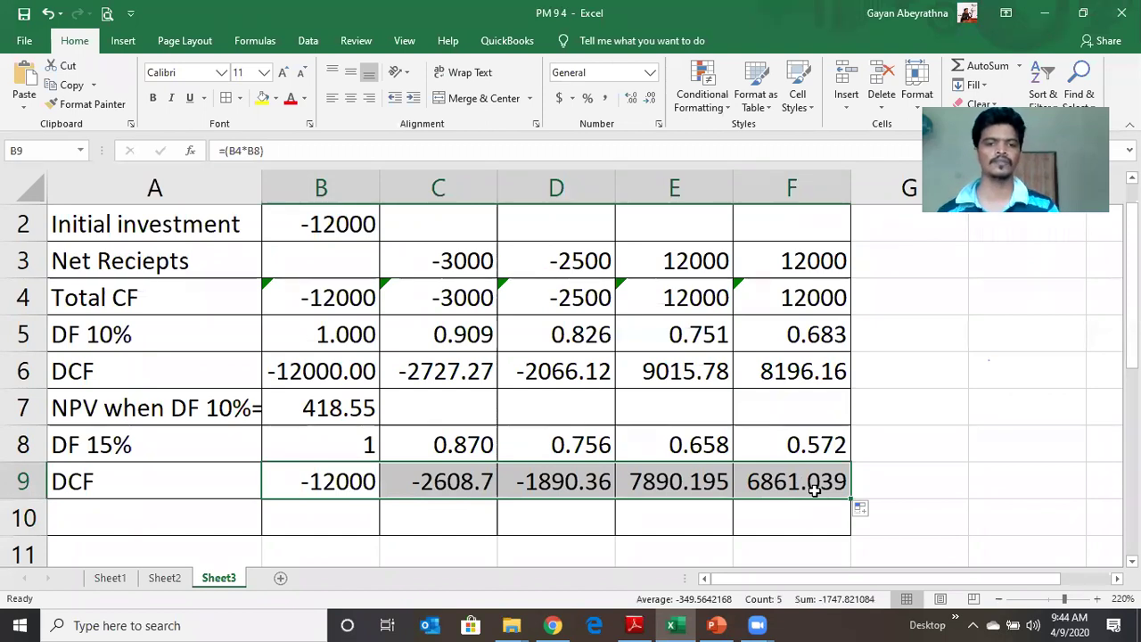
- Label cell A10 "NPV when DF 15%="
{"action": "left_click", "coordinate": [114, 518]}
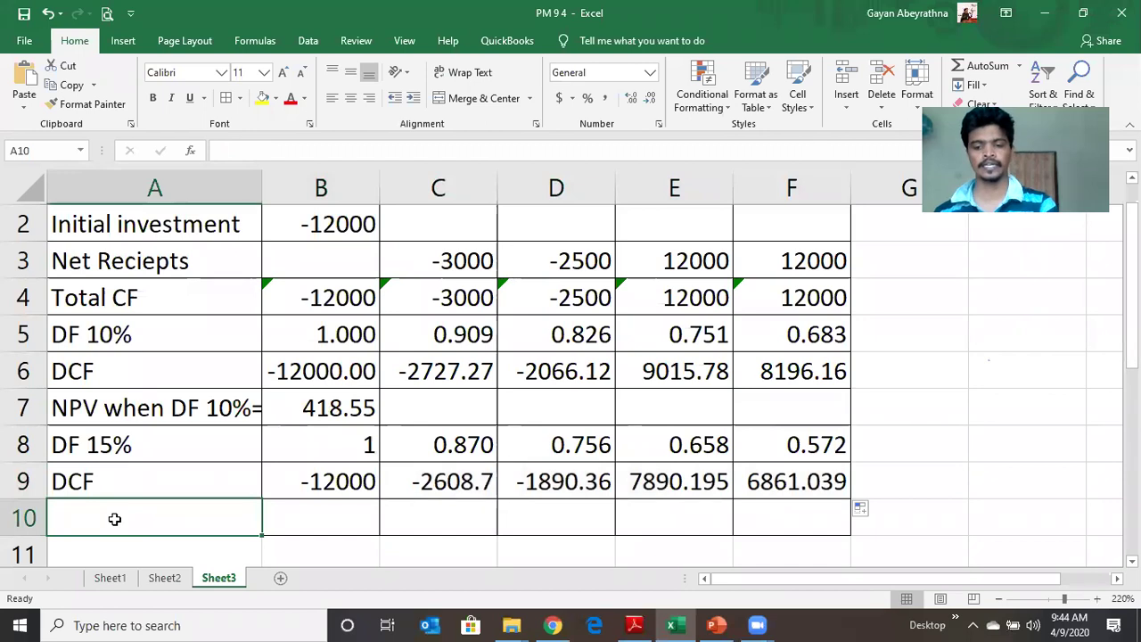
{"action": "type", "text": "NPV when DF 10%="}
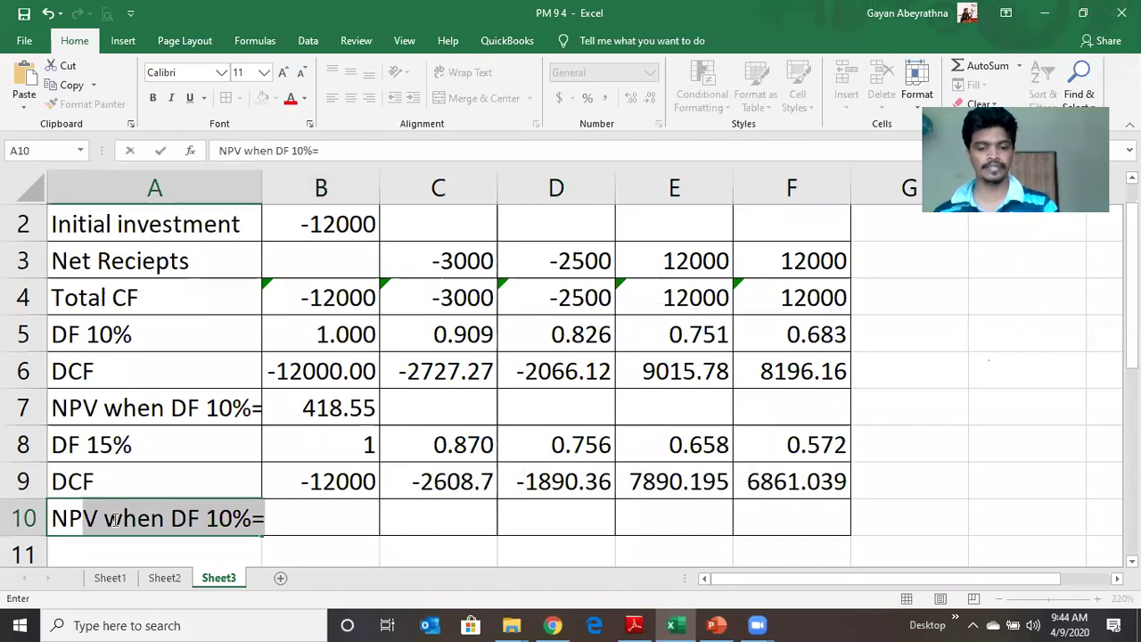
{"action": "left_click", "coordinate": [233, 520]}
{"action": "key", "text": "BackSpace"}
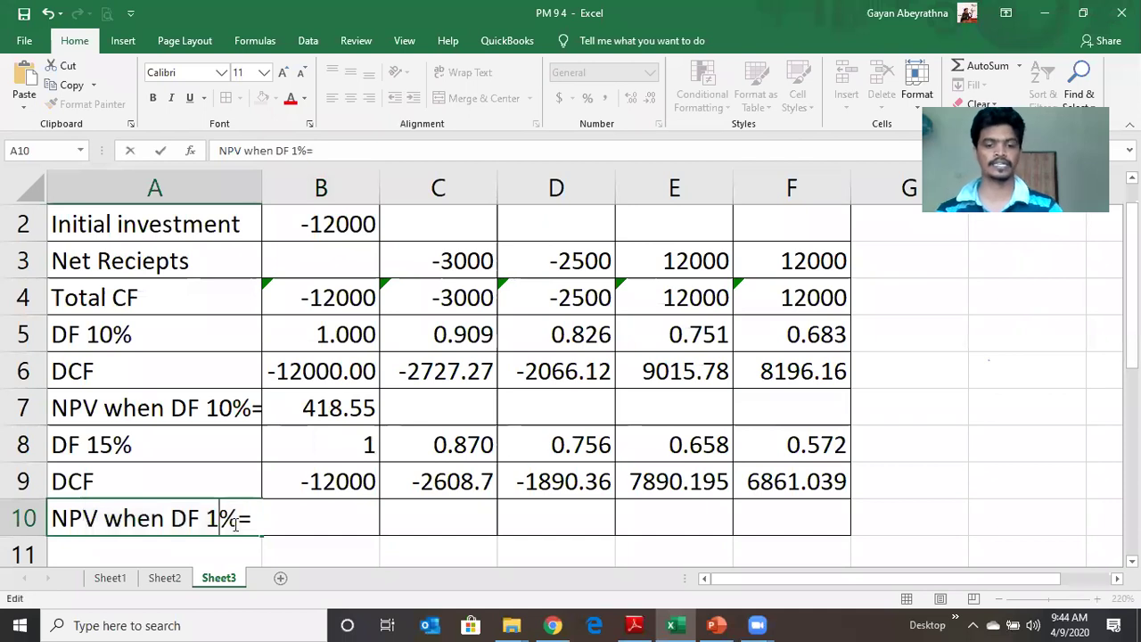
{"action": "type", "text": "5"}
{"action": "key", "text": "Return"}
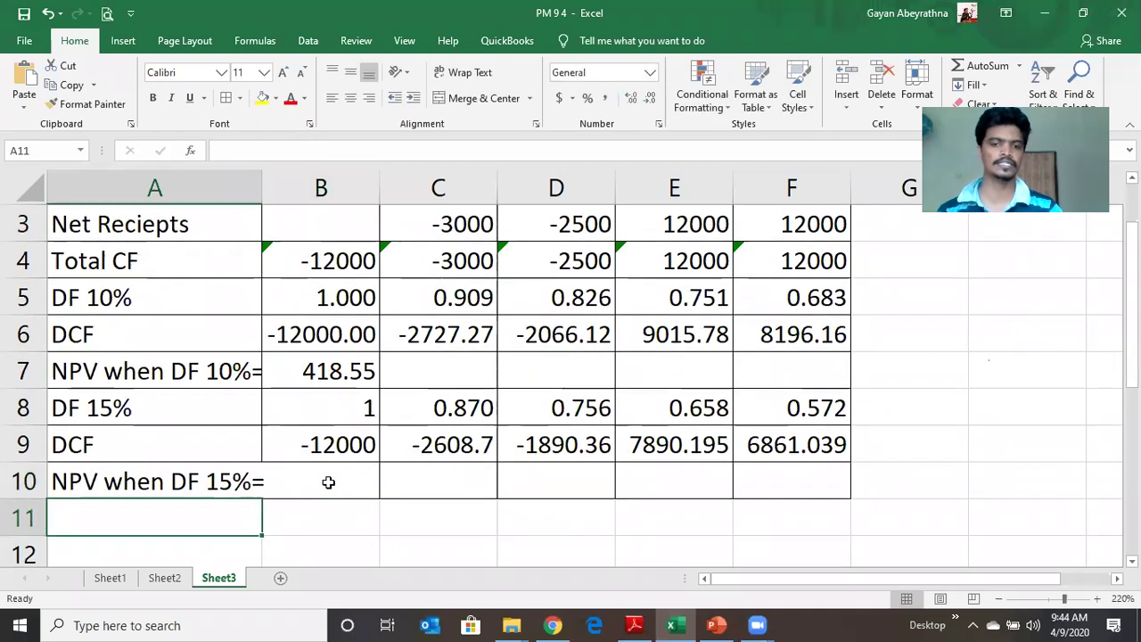
- Calculate the NPV at 15% in B10 with the formula =(B9+C9+D9+E9+F9)
{"action": "left_click", "coordinate": [328, 481]}
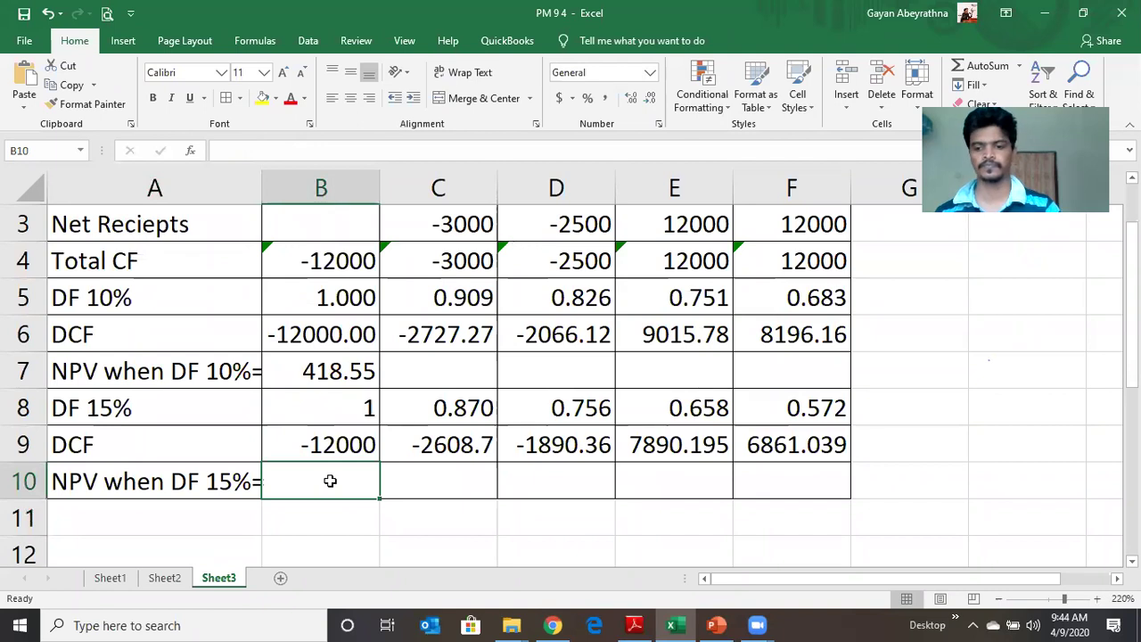
{"action": "type", "text": "="}
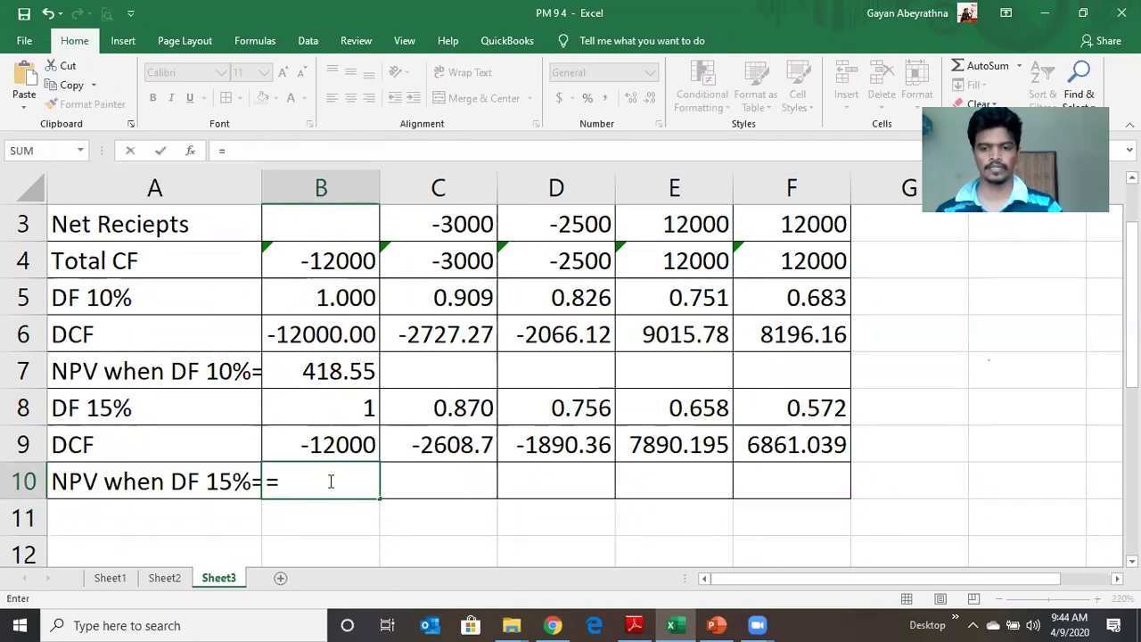
{"action": "type", "text": "("}
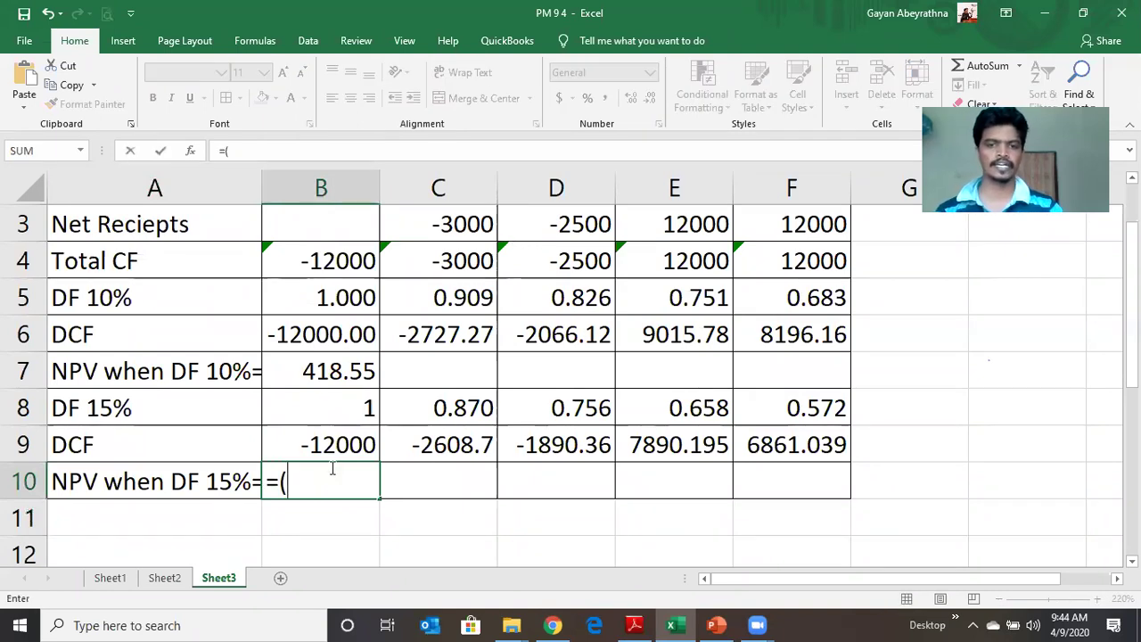
{"action": "left_click", "coordinate": [330, 443]}
{"action": "type", "text": "+"}
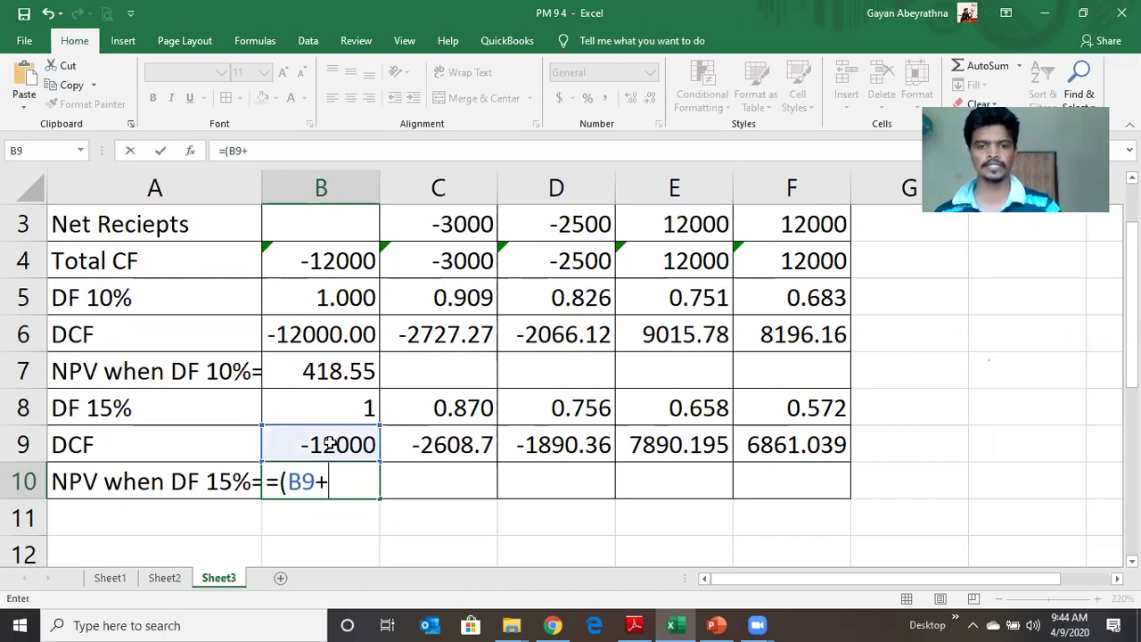
{"action": "left_click", "coordinate": [421, 445]}
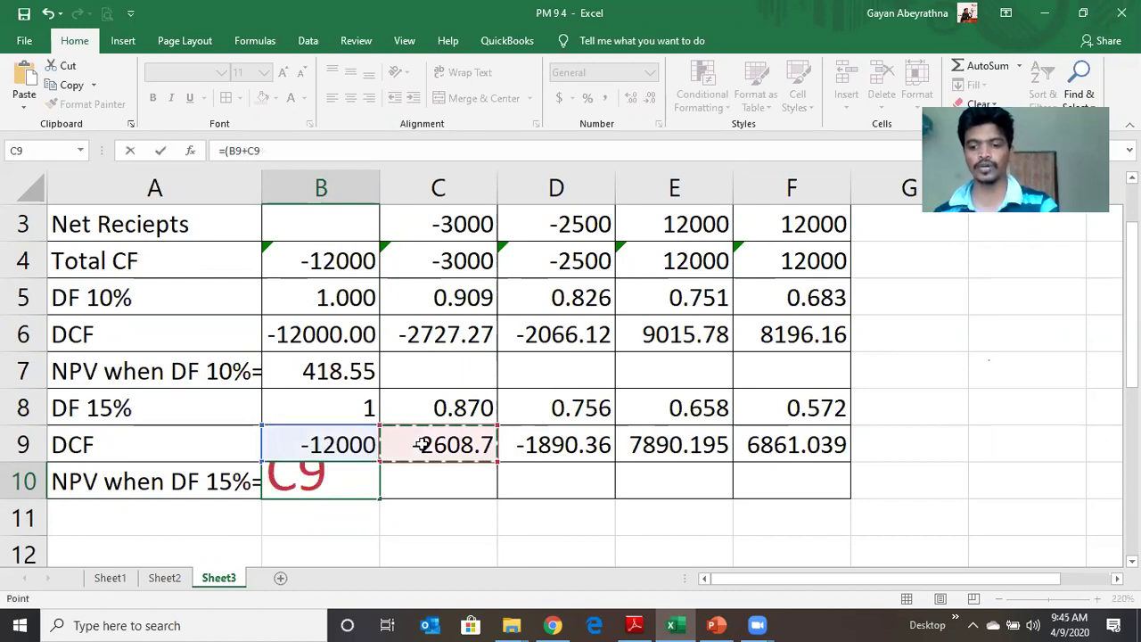
{"action": "type", "text": "+"}
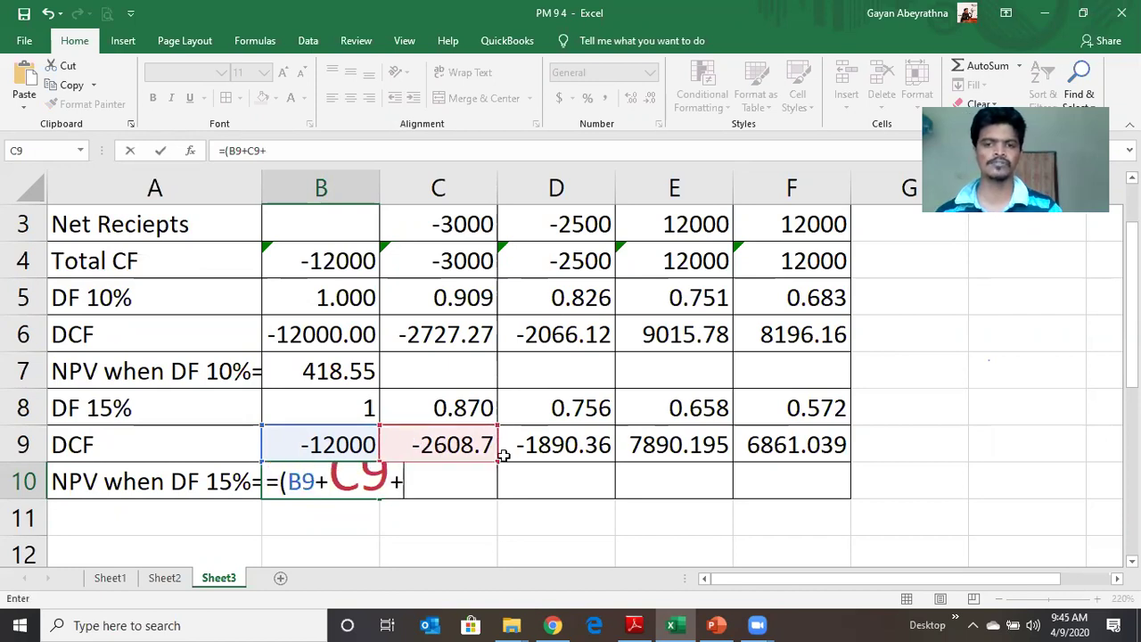
{"action": "left_click", "coordinate": [548, 451]}
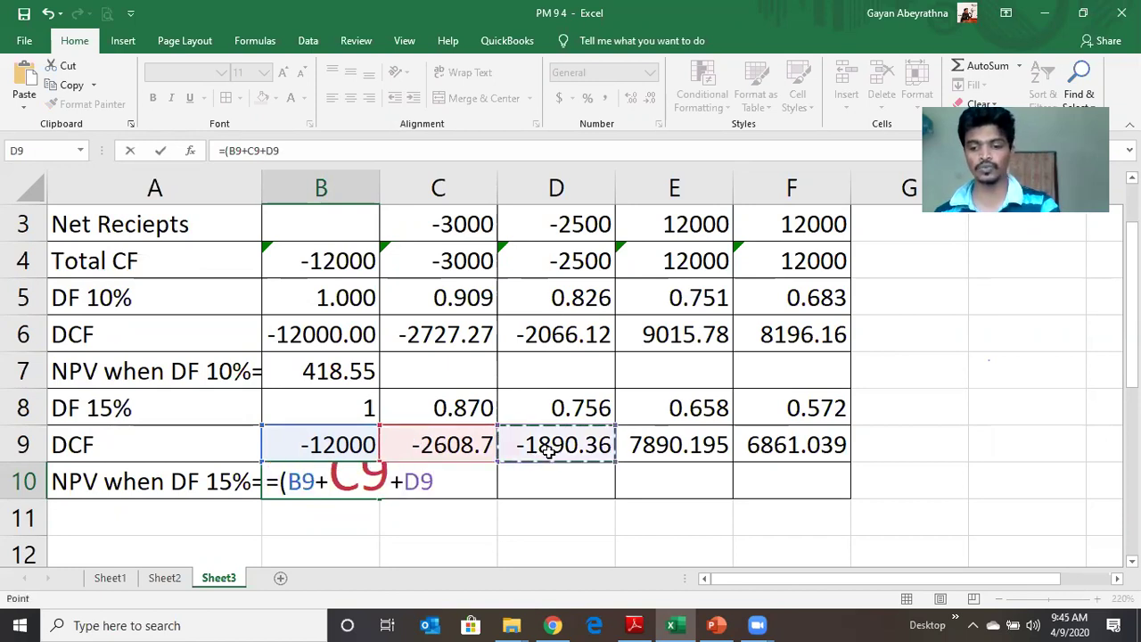
{"action": "type", "text": "+"}
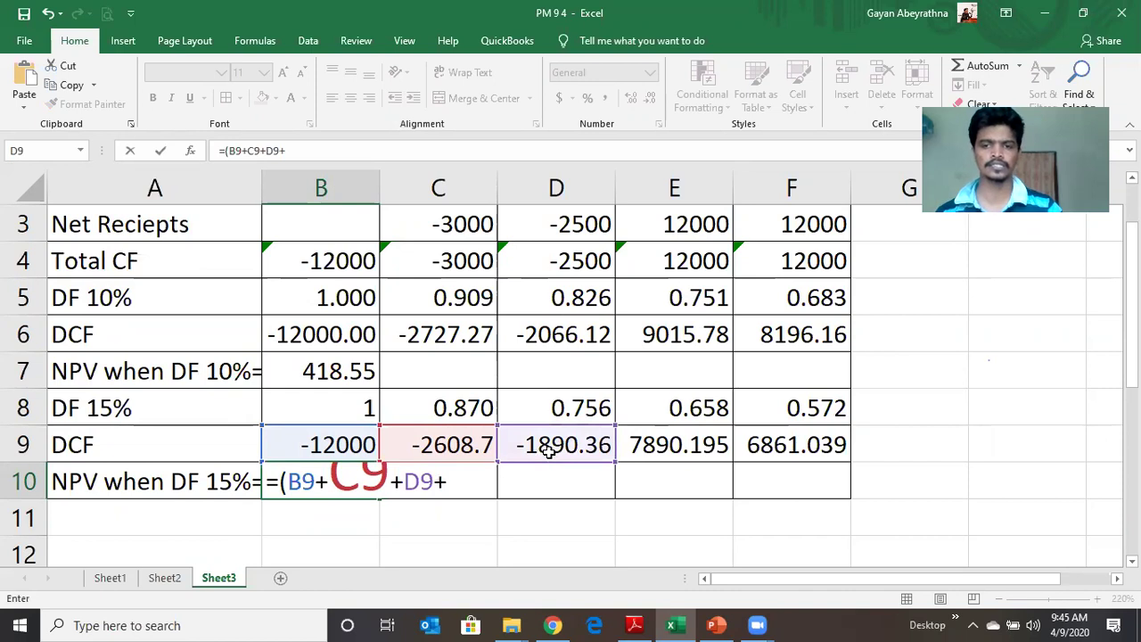
{"action": "left_click", "coordinate": [664, 447]}
{"action": "type", "text": "+"}
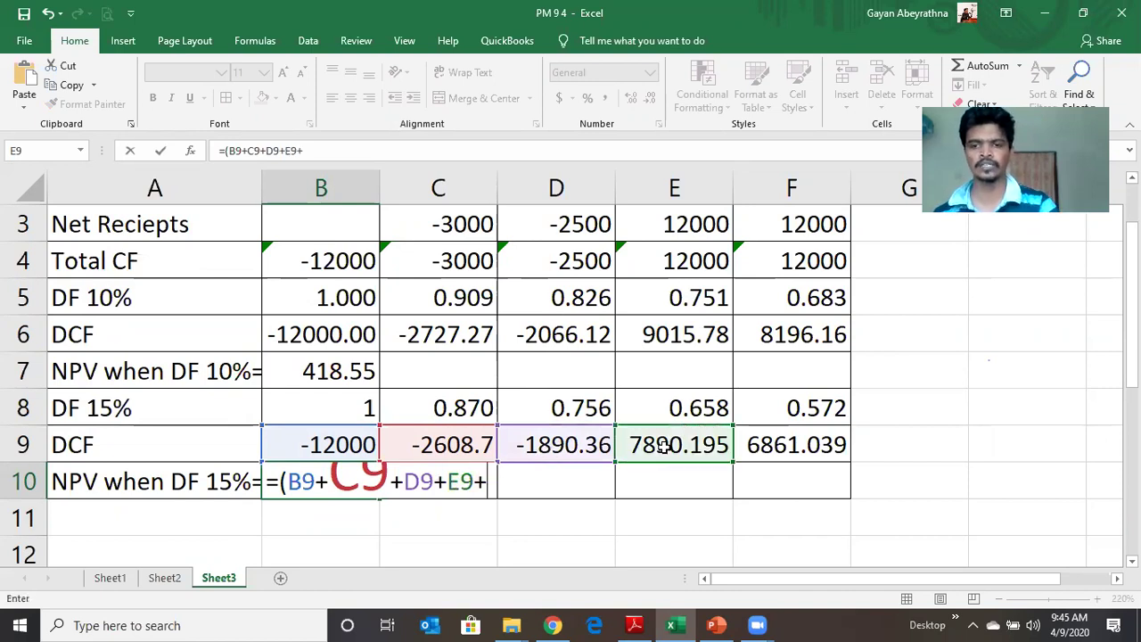
{"action": "left_click", "coordinate": [791, 435]}
{"action": "type", "text": ")"}
{"action": "key", "text": "Return"}
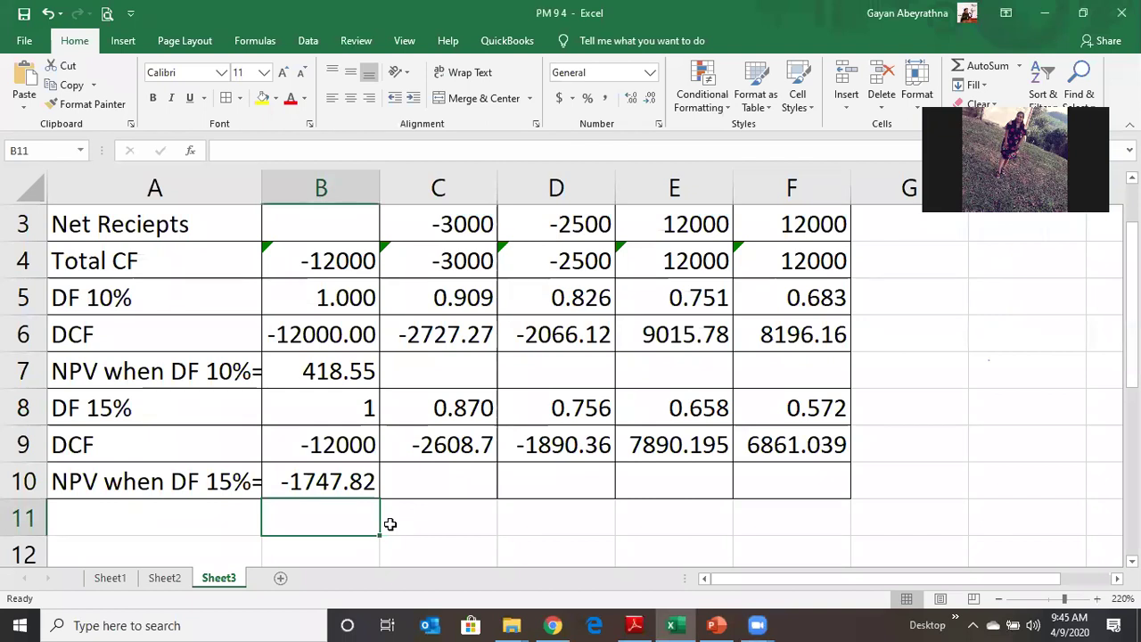
{"action": "left_click", "coordinate": [323, 446]}
{"action": "left_click", "coordinate": [308, 483]}
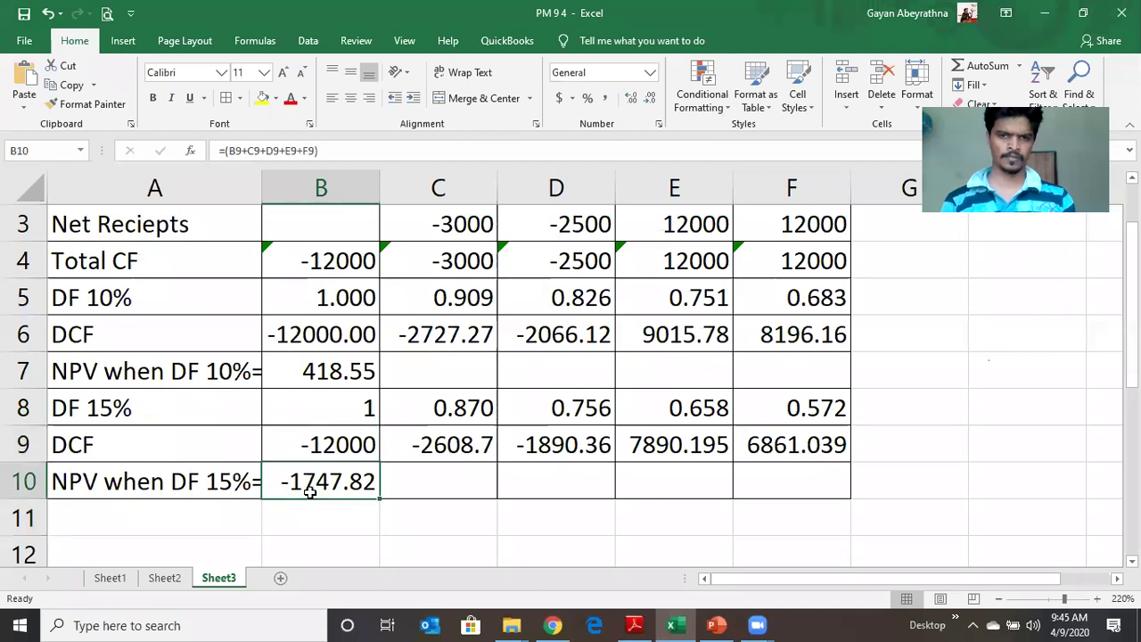
{"action": "key", "text": "Down"}
{"action": "key", "text": "Down"}
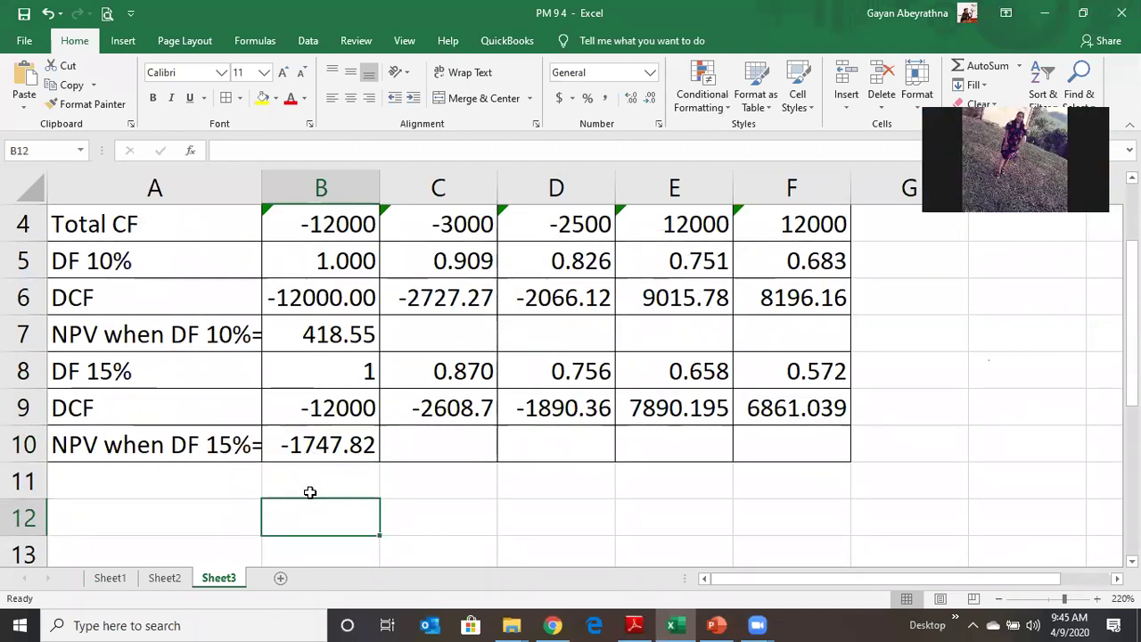
{"action": "key", "text": "Down"}
{"action": "left_click", "coordinate": [310, 491]}
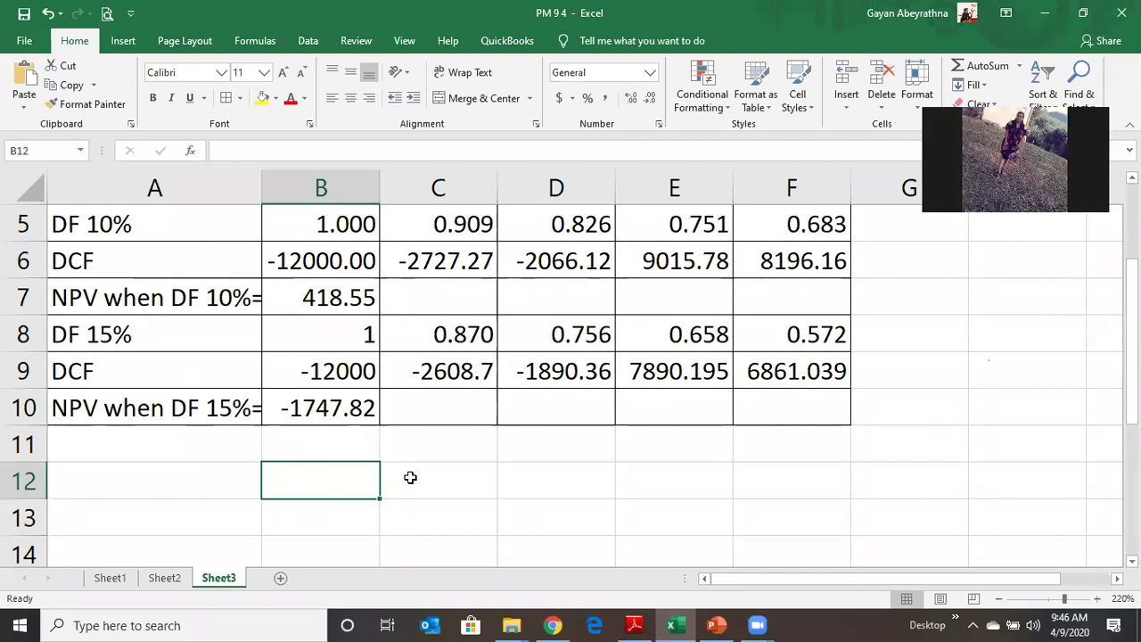
{"action": "left_click_drag", "start_coordinate": [410, 478], "coordinate": [654, 493]}
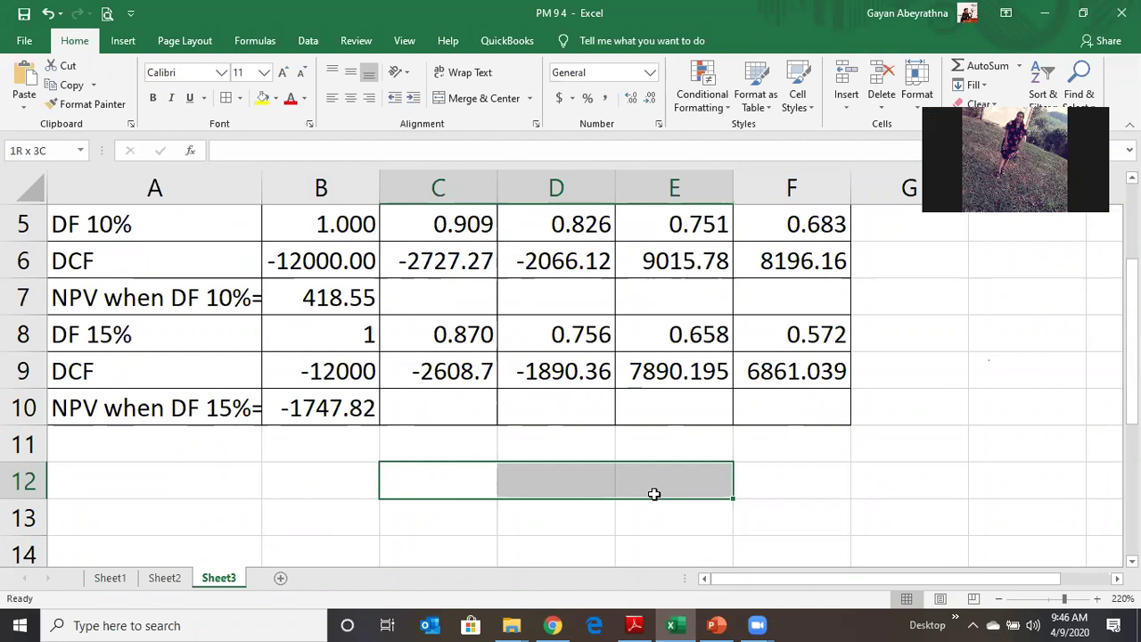
{"action": "left_click_drag", "start_coordinate": [654, 494], "coordinate": [655, 509]}
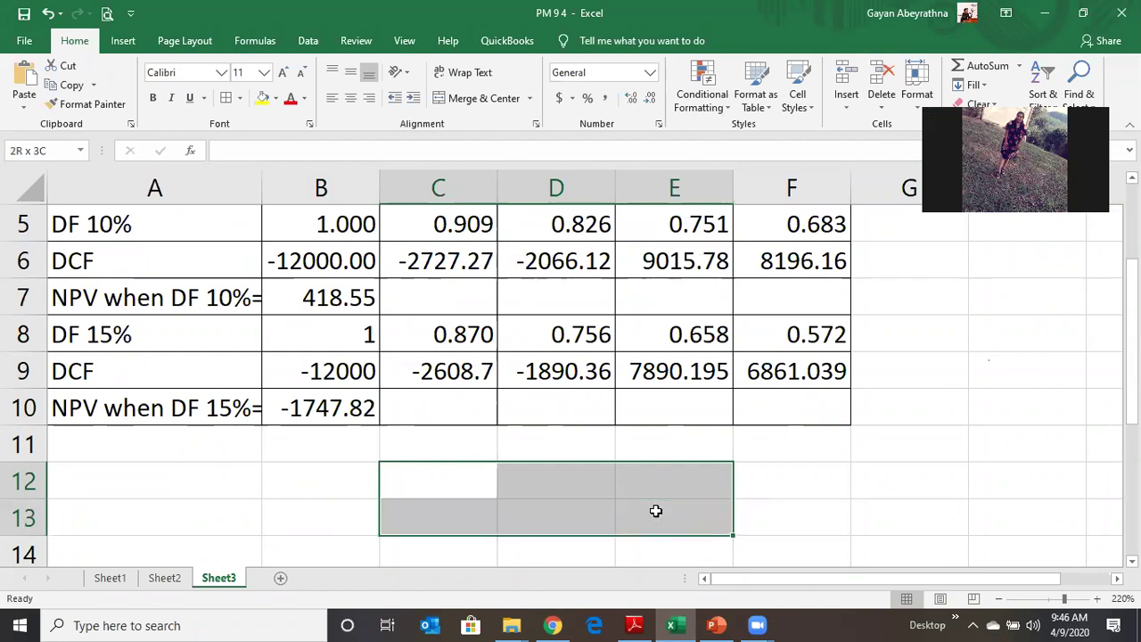
{"action": "left_click_drag", "start_coordinate": [655, 509], "coordinate": [655, 510]}
{"action": "left_click", "coordinate": [655, 510]}
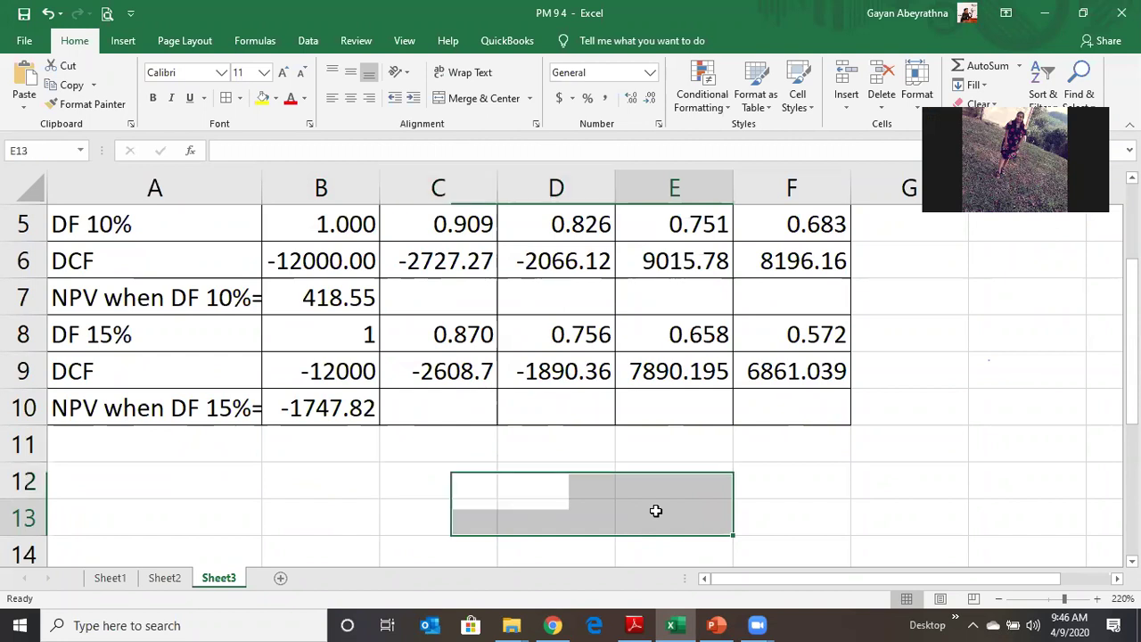
- Head a small table below the NPV rows with "DF" in B12 and "NPV" in C12
{"action": "left_click", "coordinate": [341, 474]}
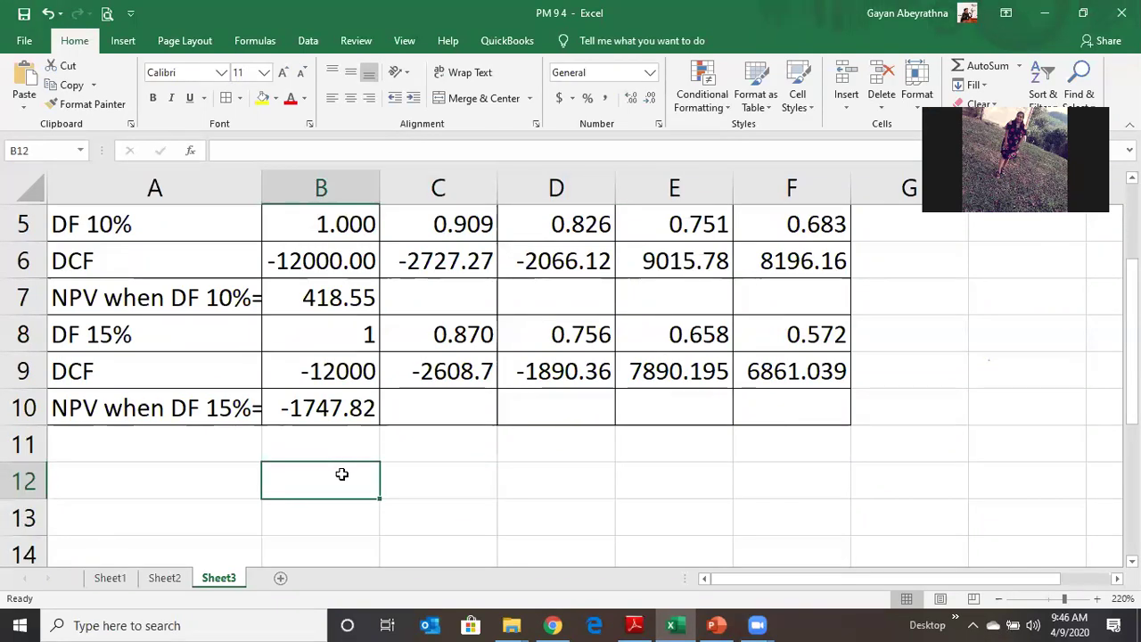
{"action": "type", "text": "DF"}
{"action": "key", "text": "Return"}
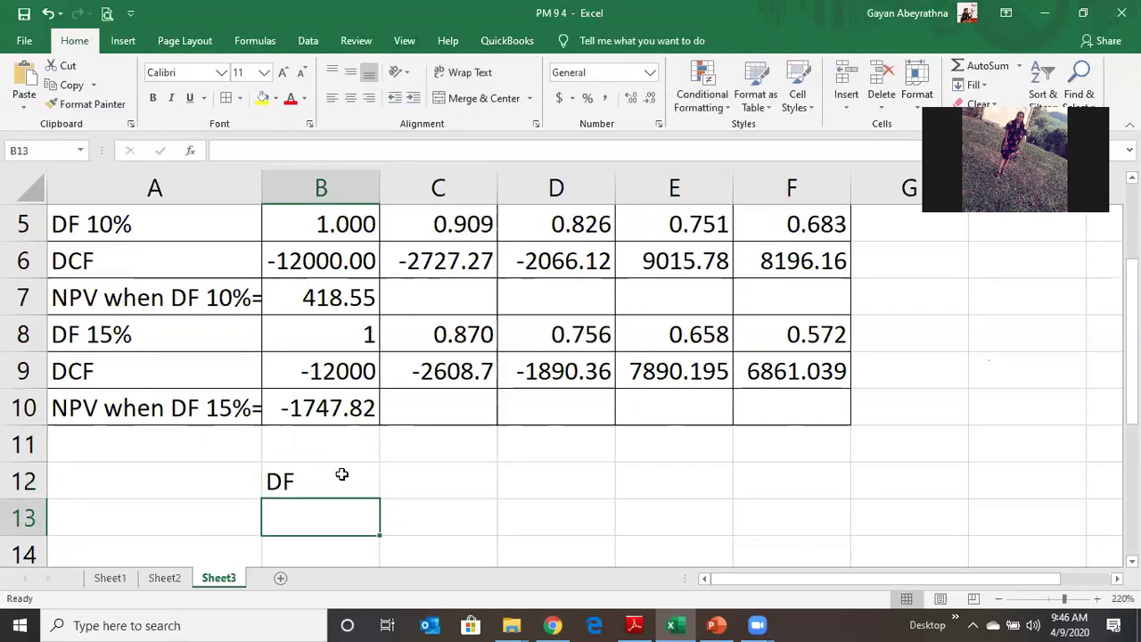
{"action": "key", "text": "Up"}
{"action": "key", "text": "Right"}
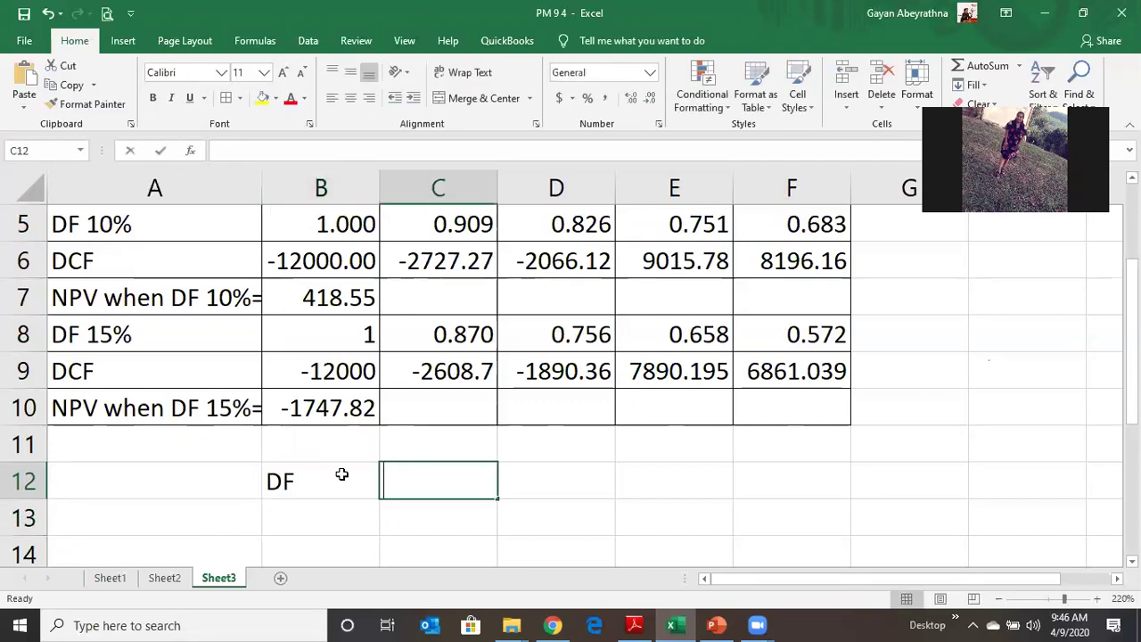
{"action": "type", "text": "NPV"}
{"action": "key", "text": "Return"}
- Fill the first row of the DF/NPV table with 0.1 in B13 and 418.55 in C13
{"action": "key", "text": "Left"}
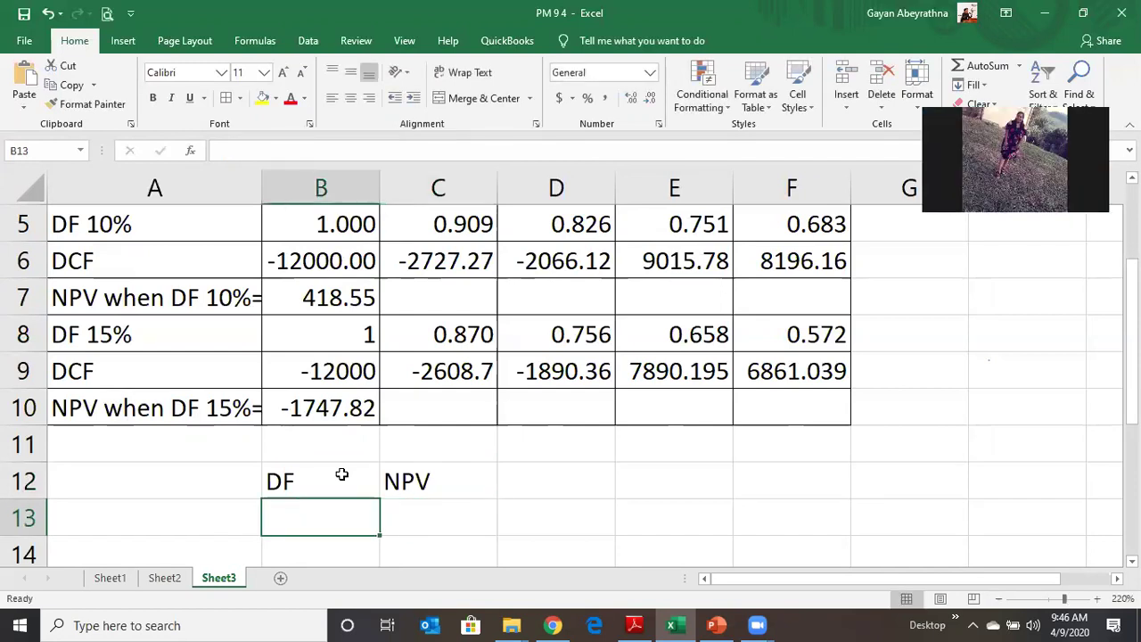
{"action": "type", "text": ".0"}
{"action": "key", "text": "BackSpace"}
{"action": "type", "text": "1"}
{"action": "key", "text": "Return"}
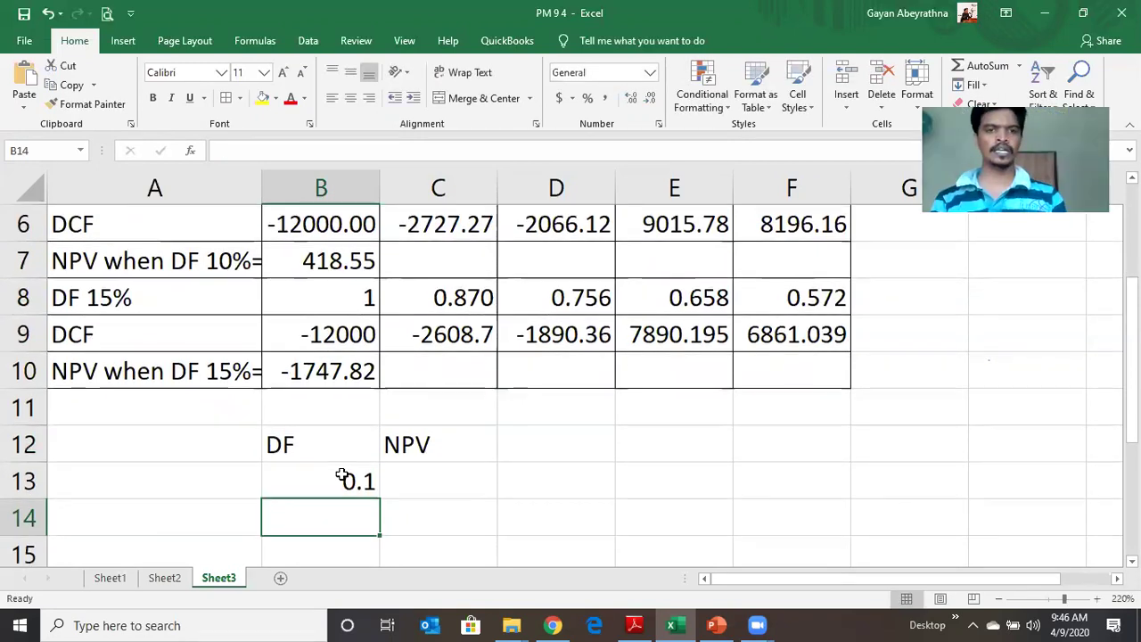
{"action": "key", "text": "Up"}
{"action": "key", "text": "Right"}
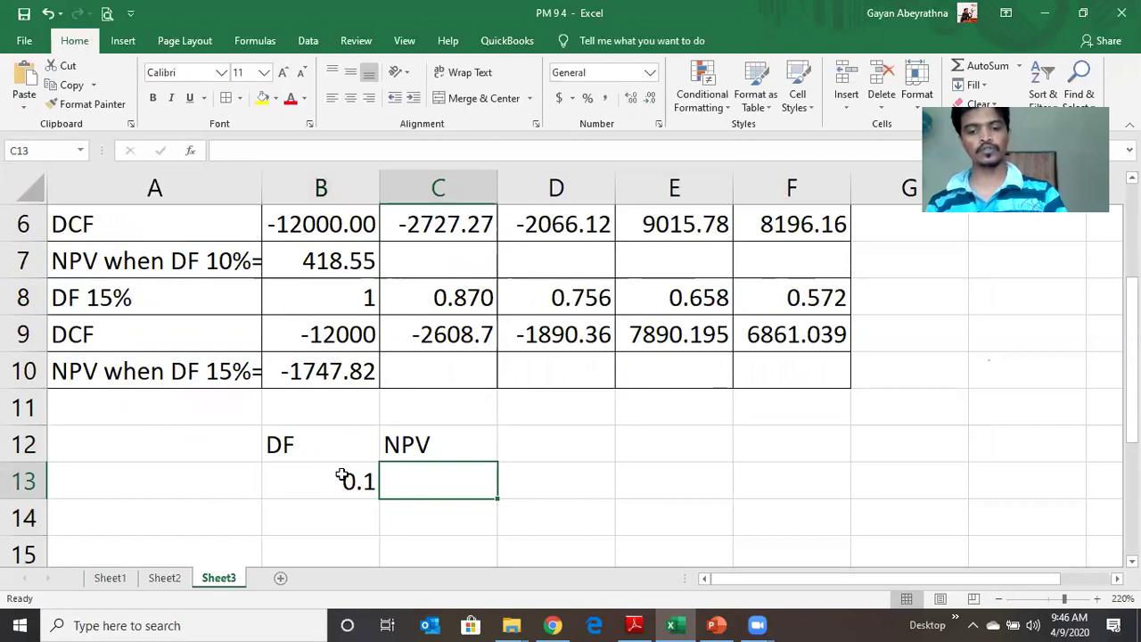
{"action": "type", "text": "418"}
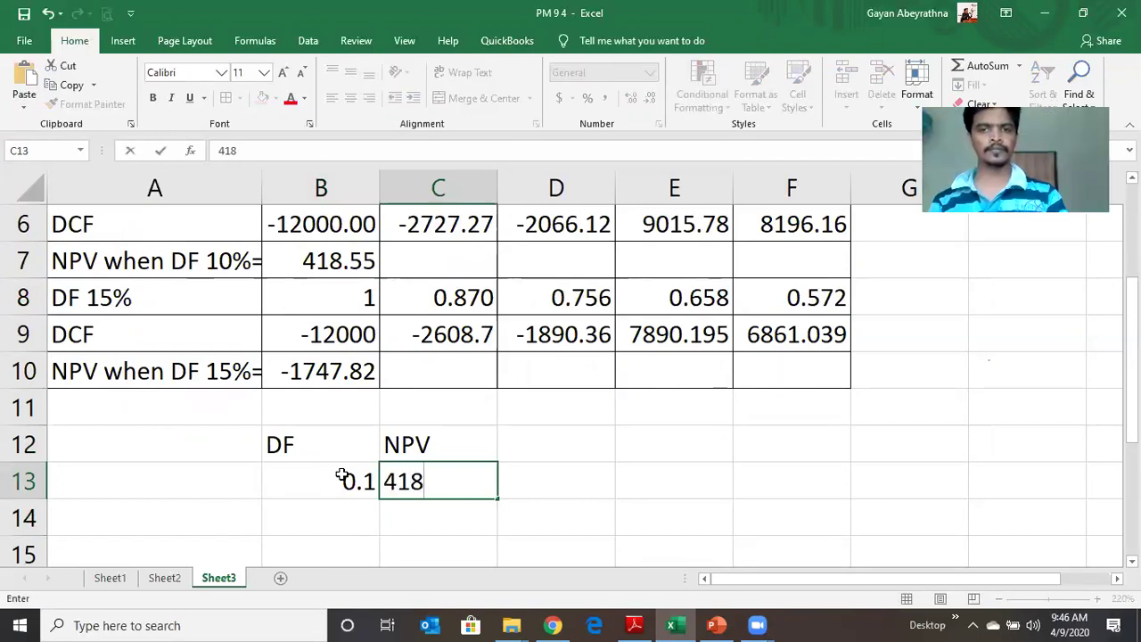
{"action": "type", "text": ".55"}
{"action": "key", "text": "Return"}
- Fill the second table row with 0.15 in B14 and -1747.82 in C14
{"action": "key", "text": "Left"}
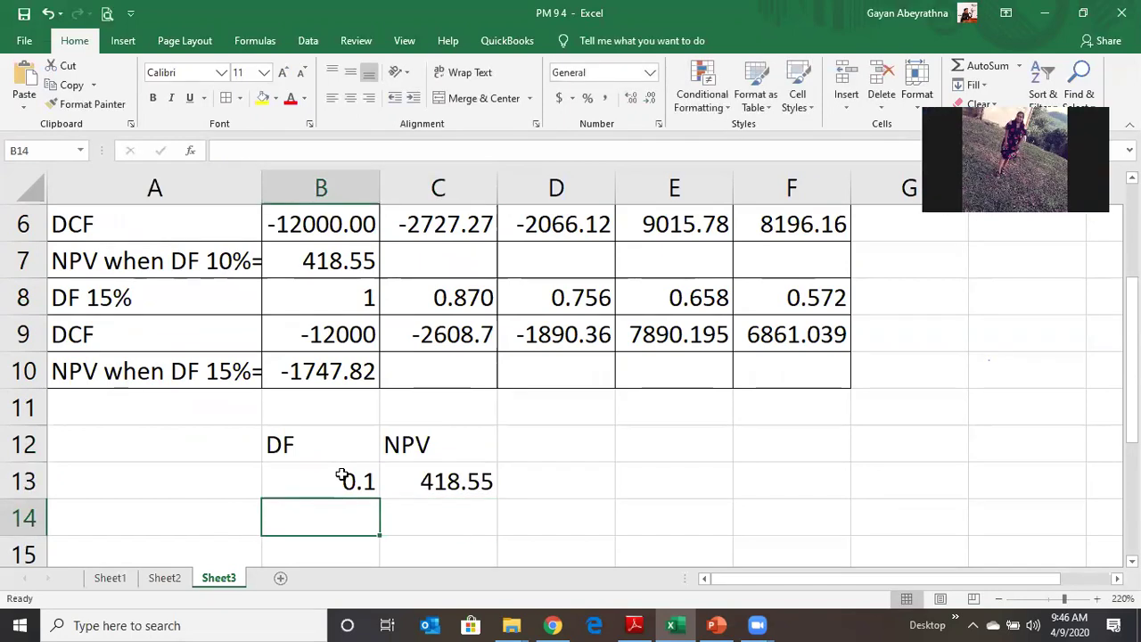
{"action": "type", "text": ".15"}
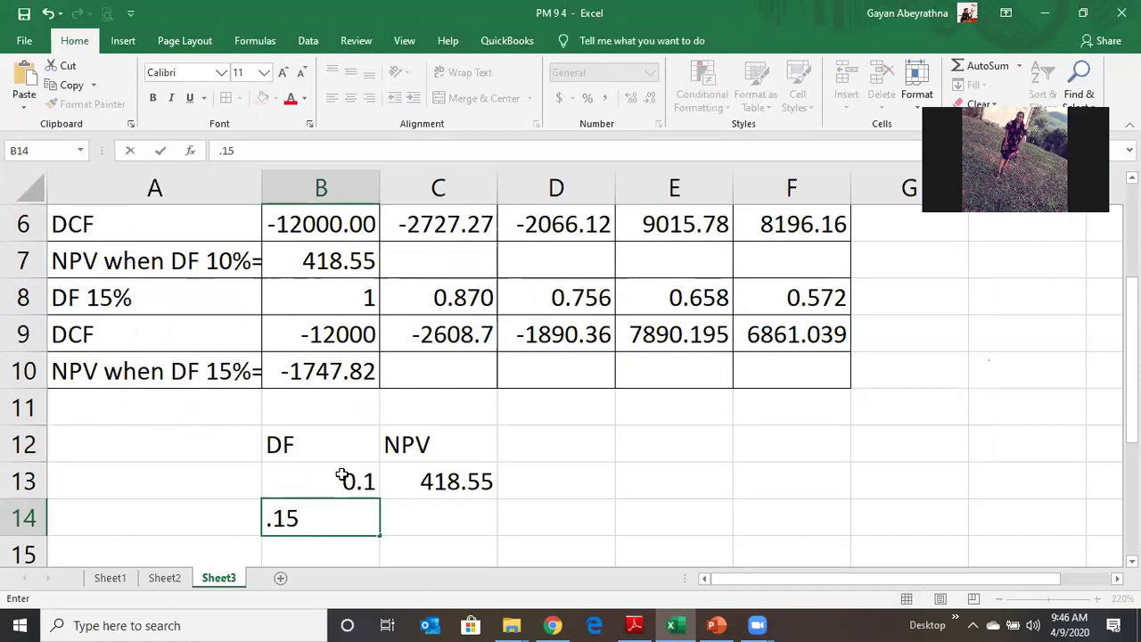
{"action": "key", "text": "Tab"}
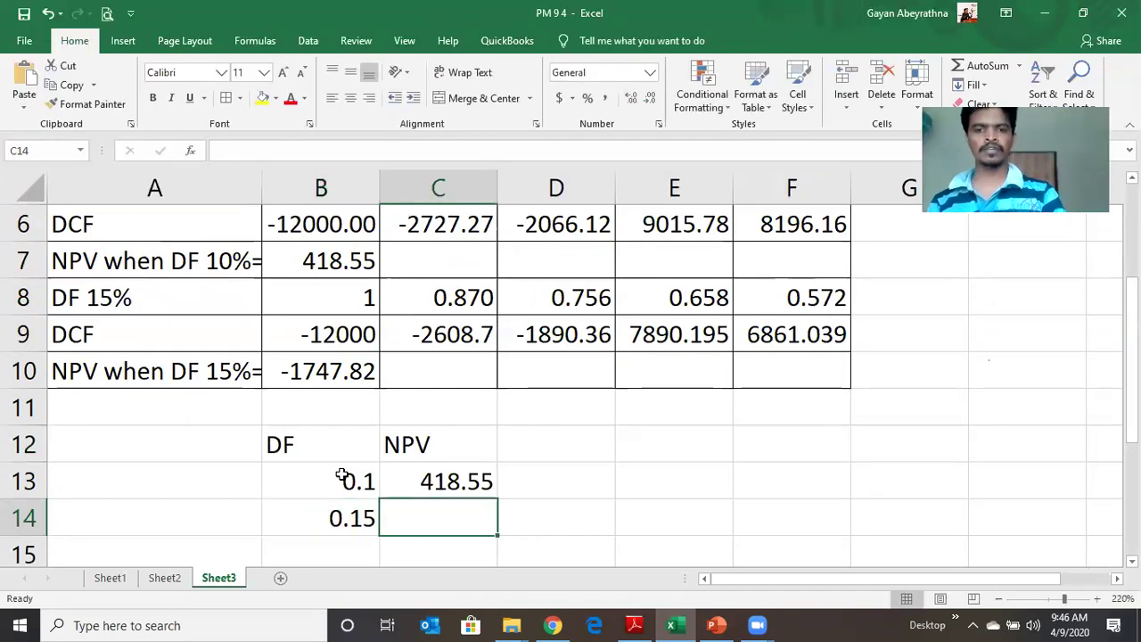
{"action": "type", "text": "-1"}
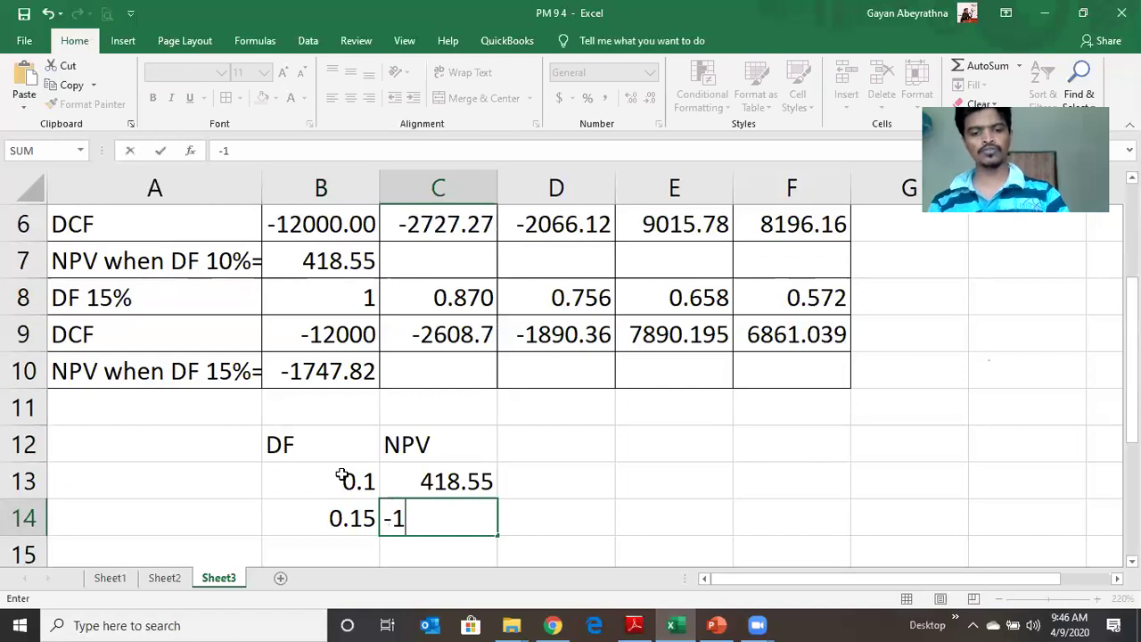
{"action": "type", "text": "747.8"}
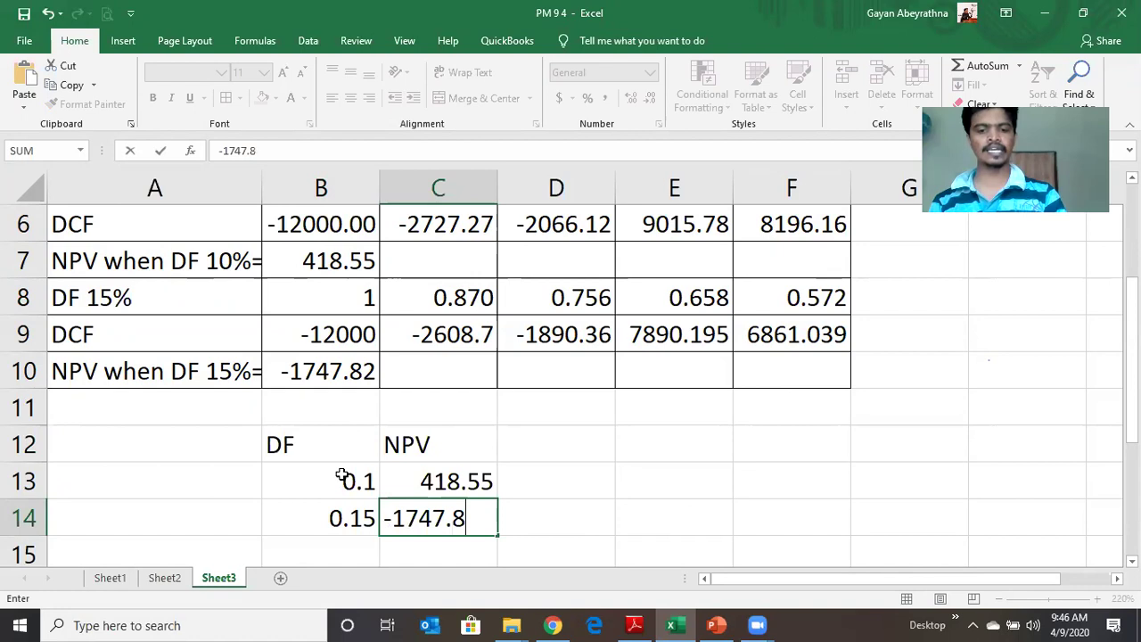
{"action": "type", "text": "2"}
{"action": "key", "text": "Return"}
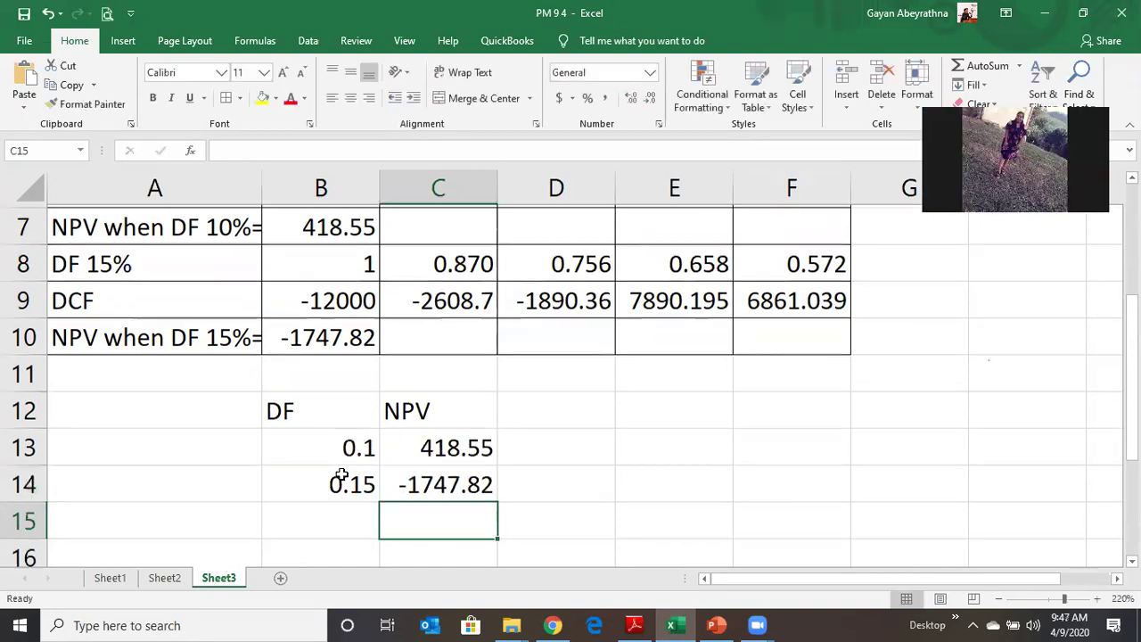
- Apply all borders to the DF/NPV table in B12:C14
{"action": "left_click", "coordinate": [298, 408]}
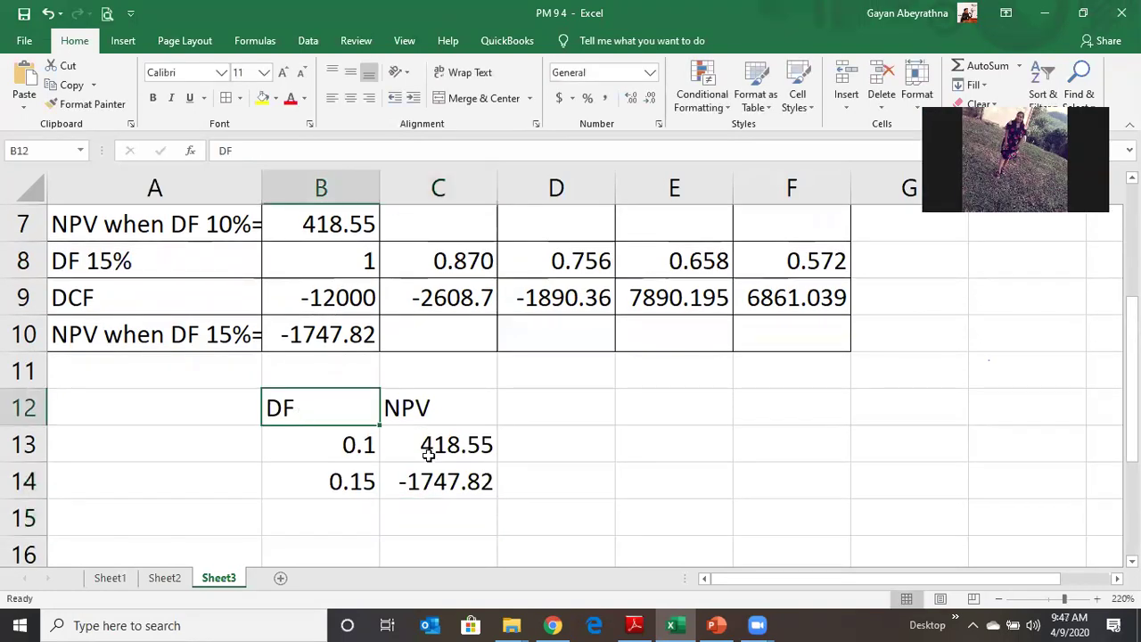
{"action": "left_click_drag", "start_coordinate": [428, 454], "coordinate": [433, 476]}
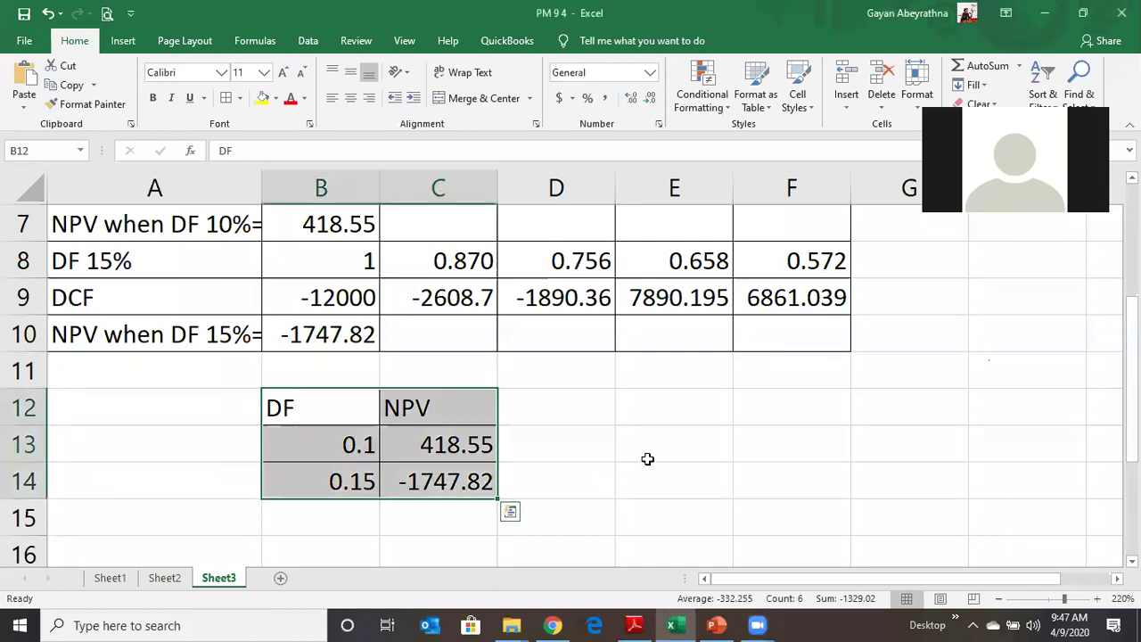
{"action": "left_click", "coordinate": [660, 415]}
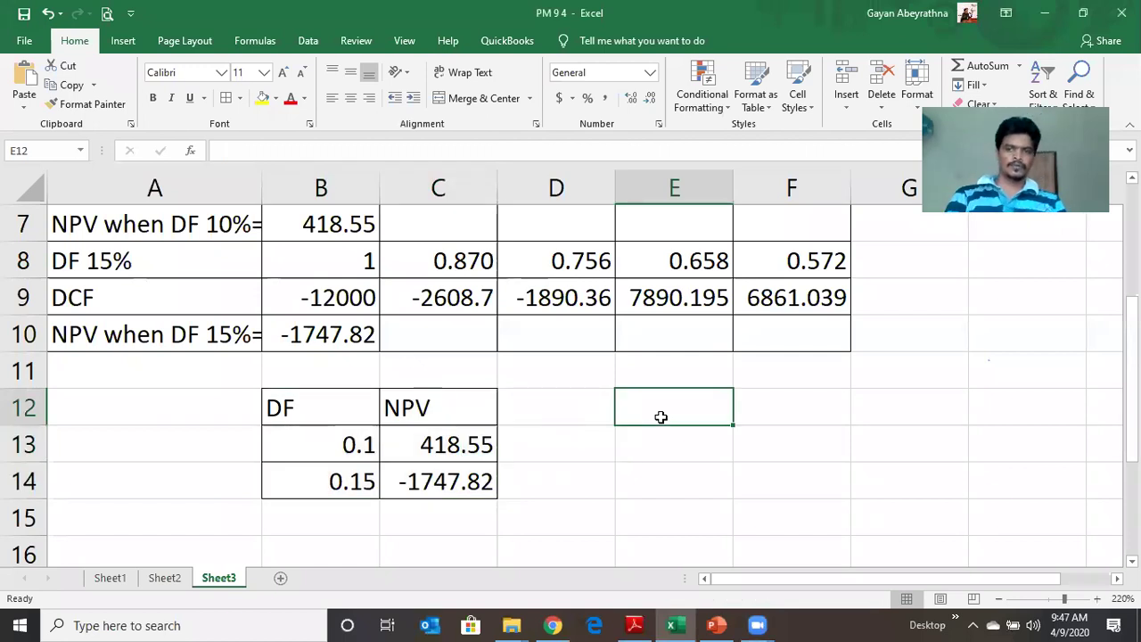
{"action": "key", "text": "Left"}
{"action": "key", "text": "Right"}
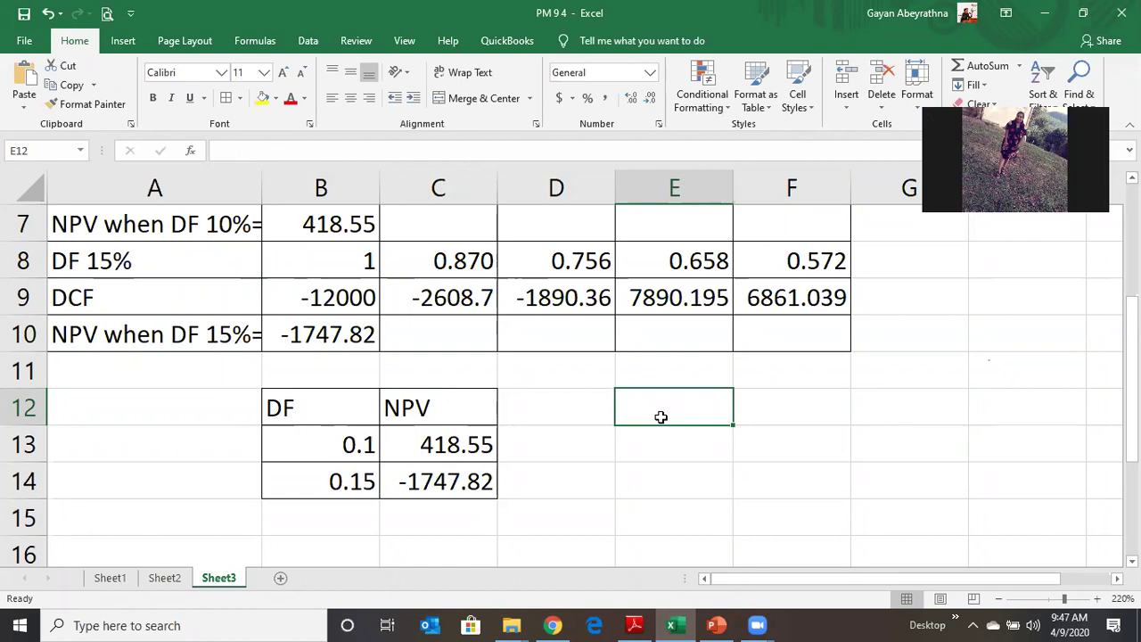
{"action": "left_click_drag", "start_coordinate": [660, 417], "coordinate": [973, 437]}
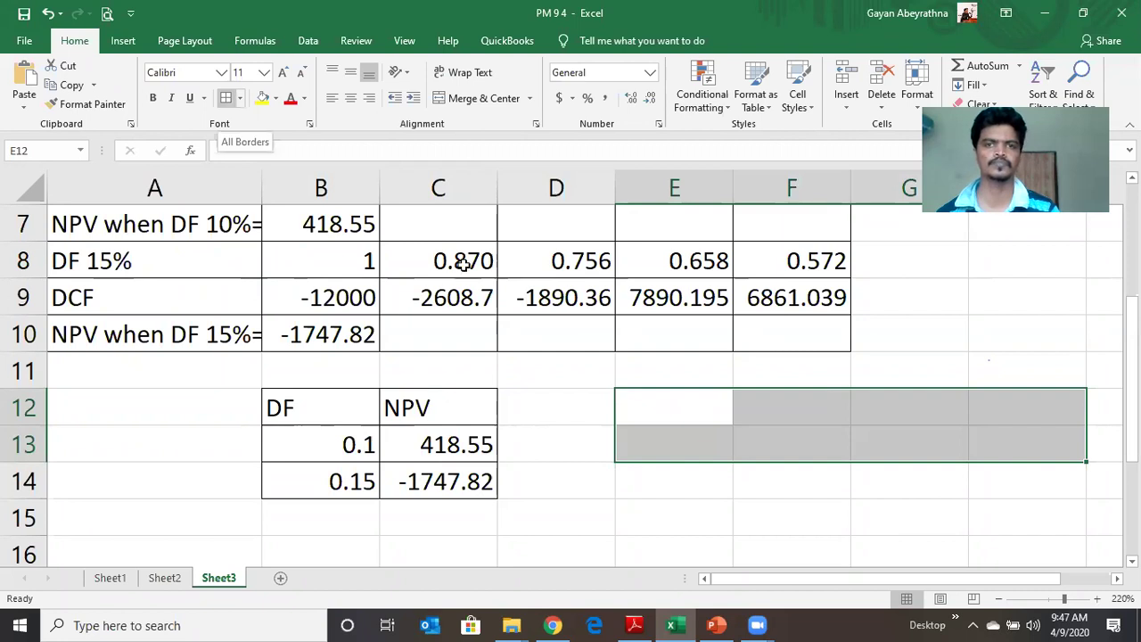
{"action": "left_click", "coordinate": [591, 471]}
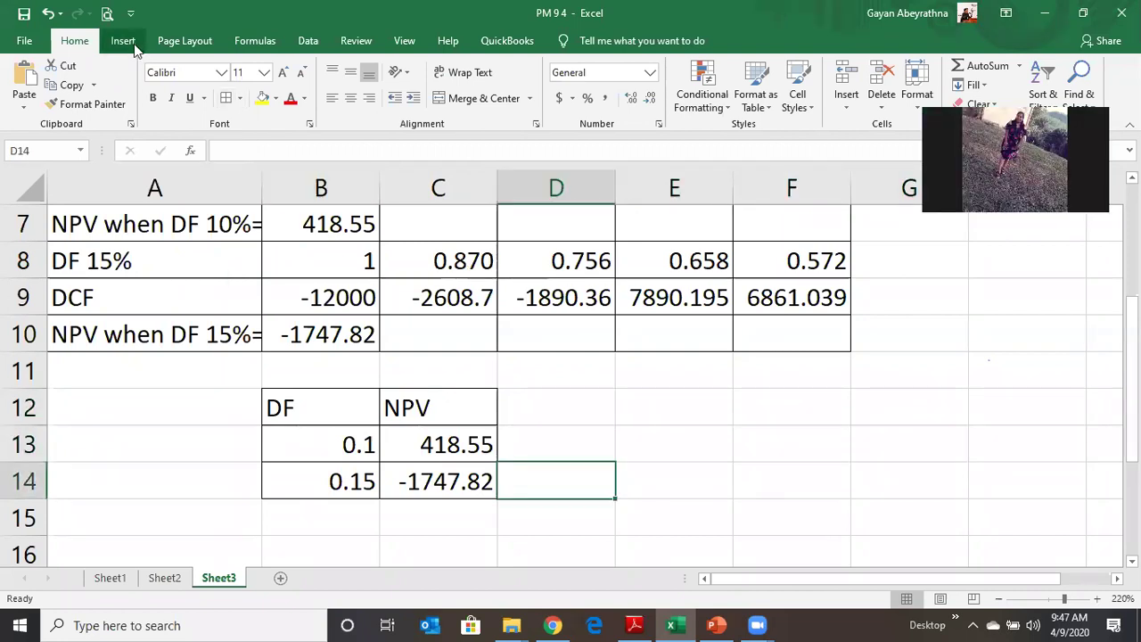
{"action": "key", "text": "alt+n"}
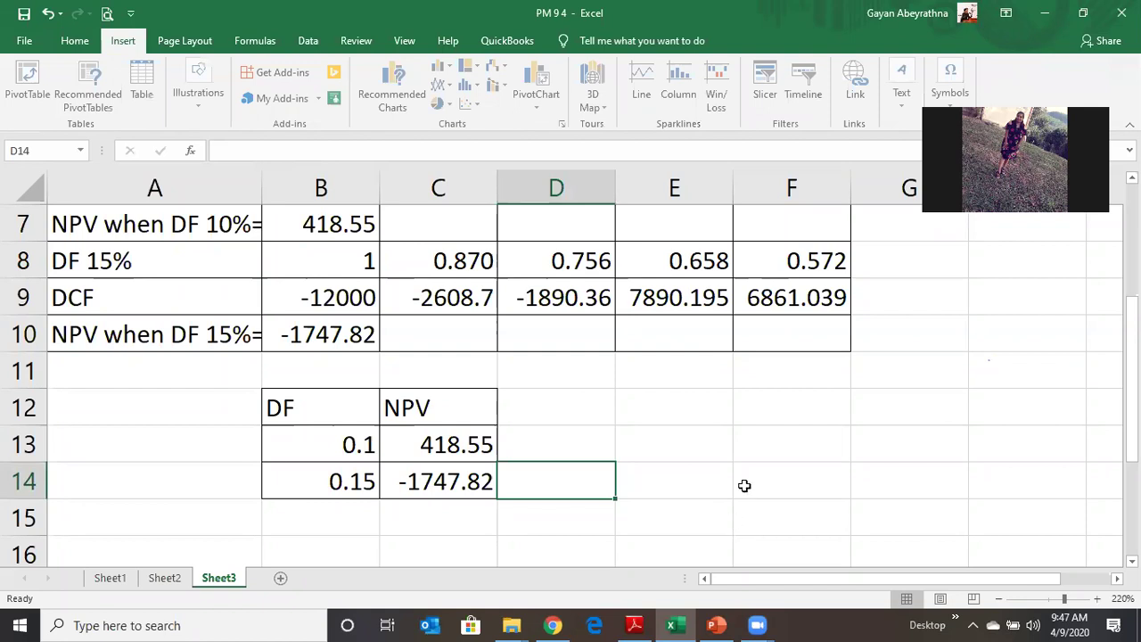
{"action": "left_click", "coordinate": [760, 450]}
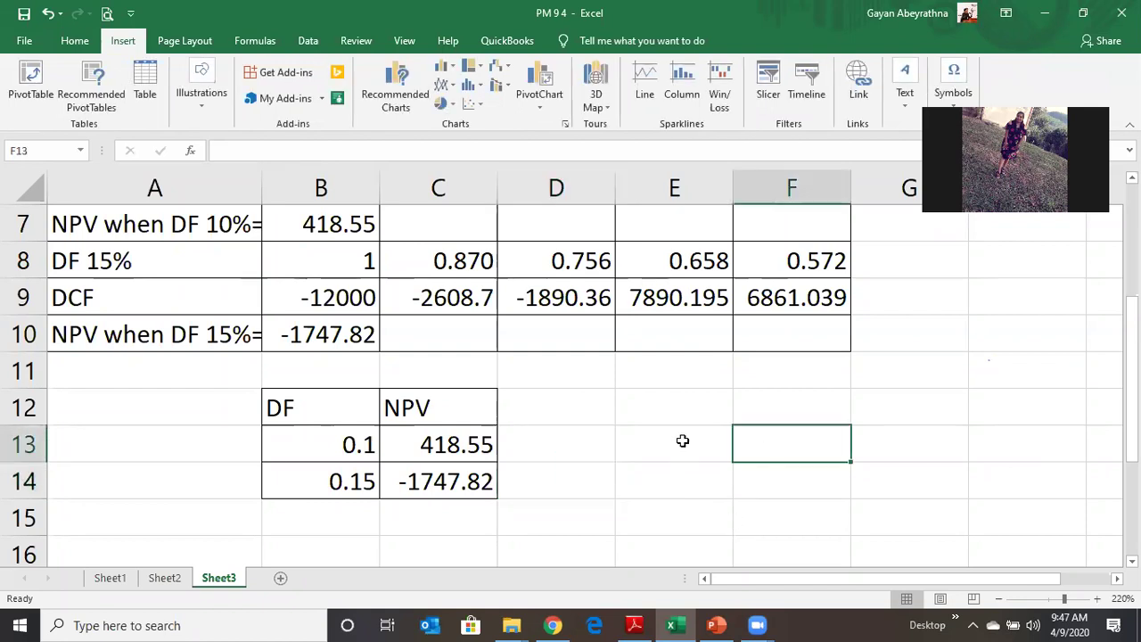
{"action": "left_click_drag", "start_coordinate": [682, 440], "coordinate": [953, 455]}
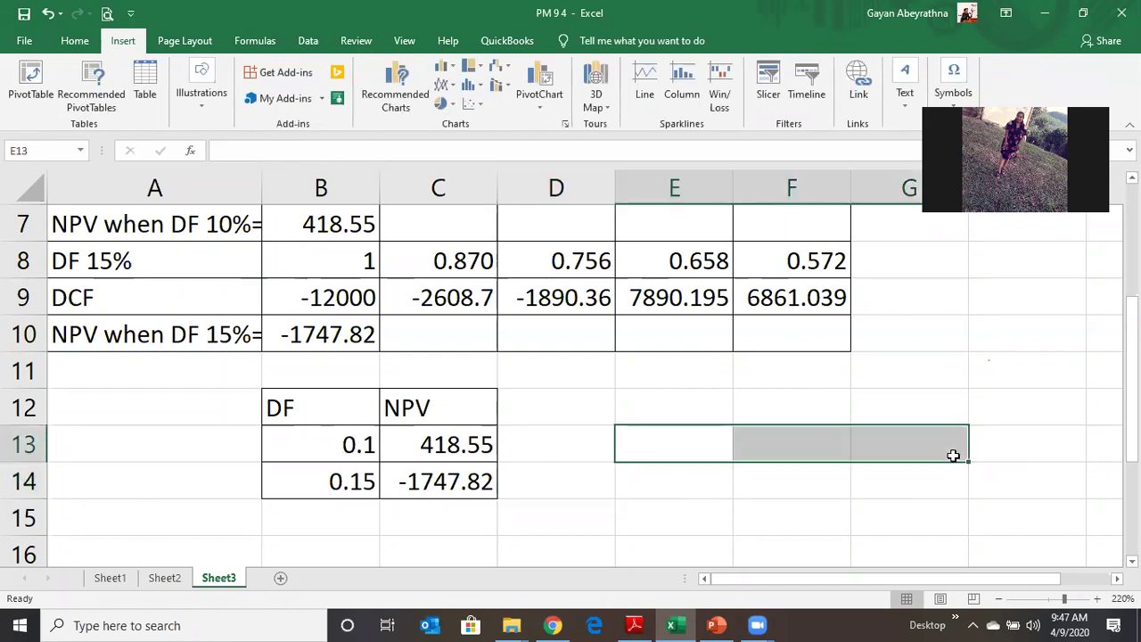
{"action": "double_click", "coordinate": [822, 438]}
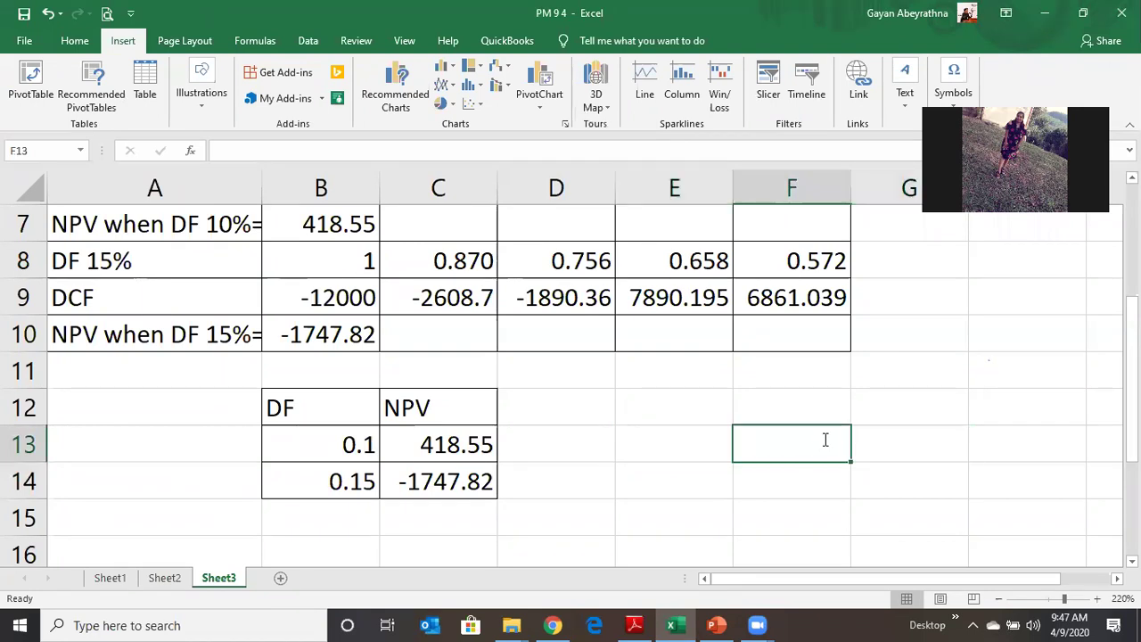
- Add a bottom border to the empty cells F13:H13 beside the DF/NPV table
{"action": "left_click", "coordinate": [991, 442]}
{"action": "left_click_drag", "start_coordinate": [991, 442], "coordinate": [820, 430]}
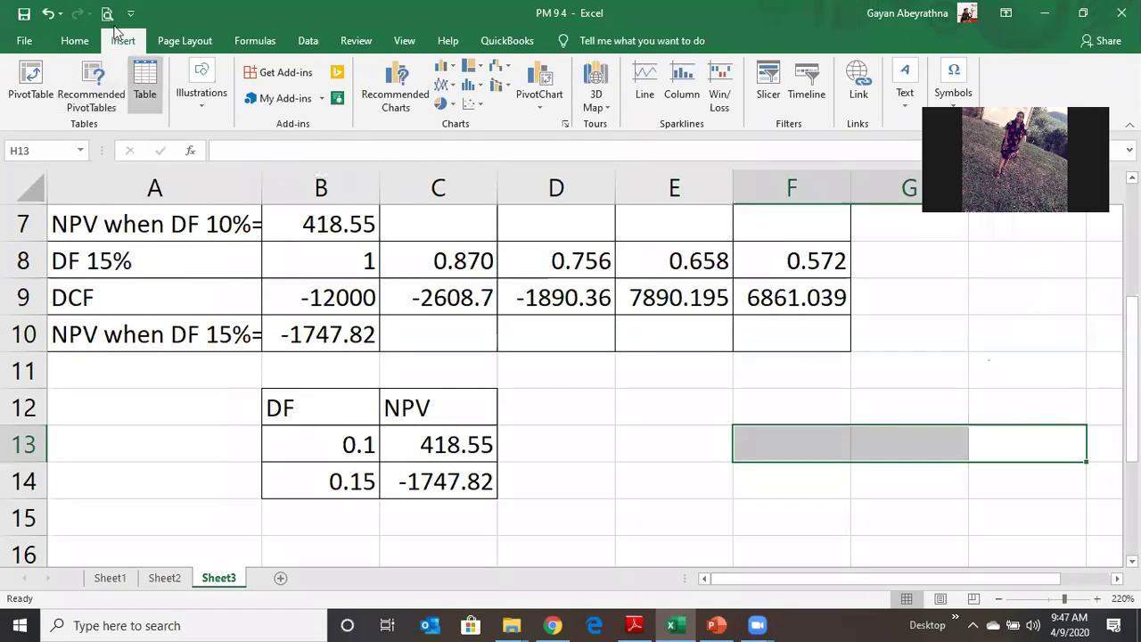
{"action": "left_click", "coordinate": [75, 41]}
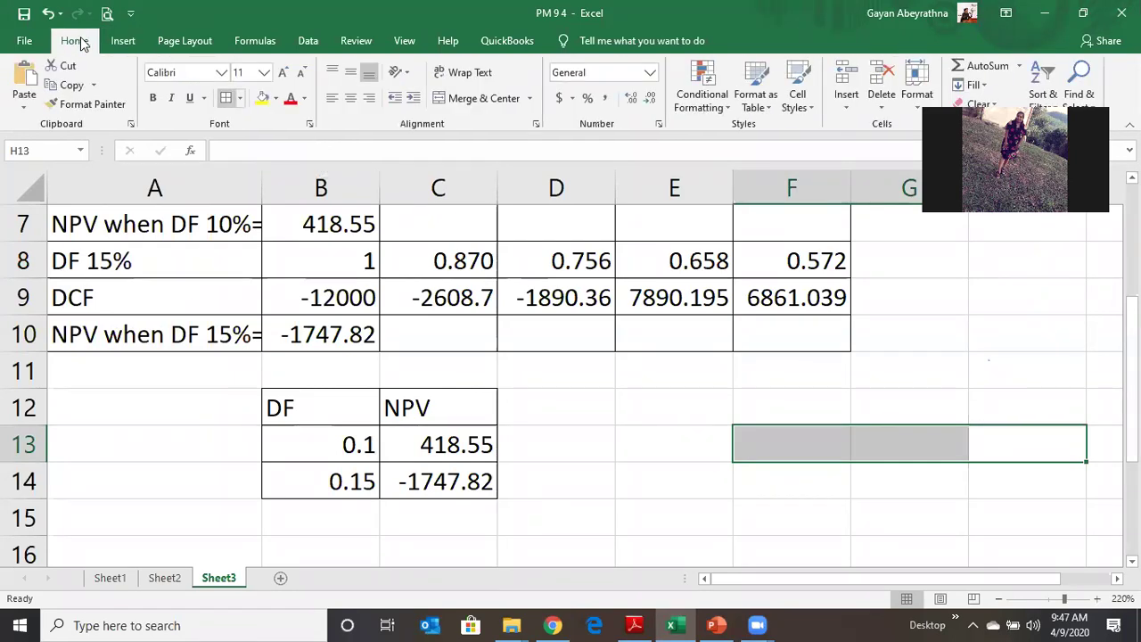
{"action": "left_click", "coordinate": [239, 98]}
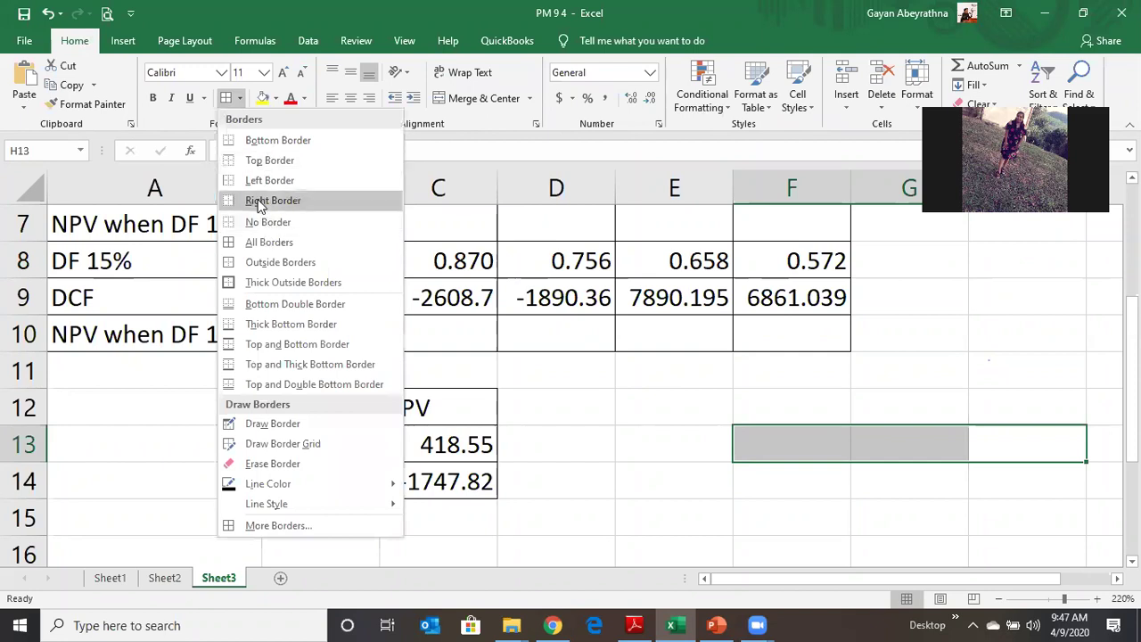
{"action": "left_click", "coordinate": [266, 140]}
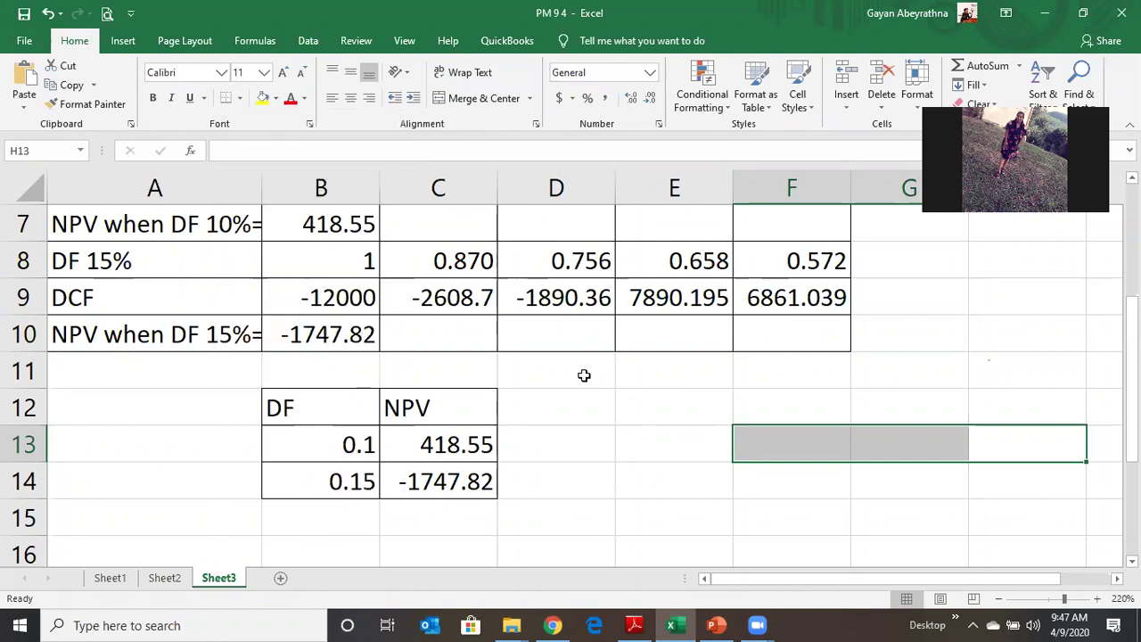
{"action": "left_click", "coordinate": [641, 456]}
{"action": "left_click", "coordinate": [778, 487]}
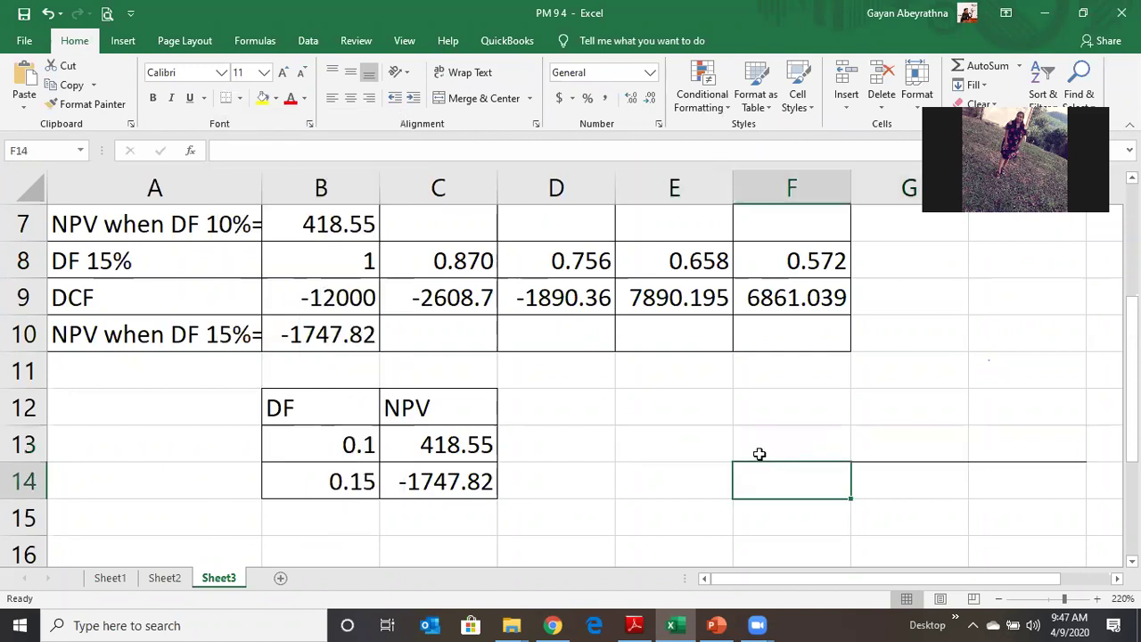
- Add a left border to each of the cells F13 and G13
{"action": "left_click", "coordinate": [758, 447]}
{"action": "left_click", "coordinate": [691, 448]}
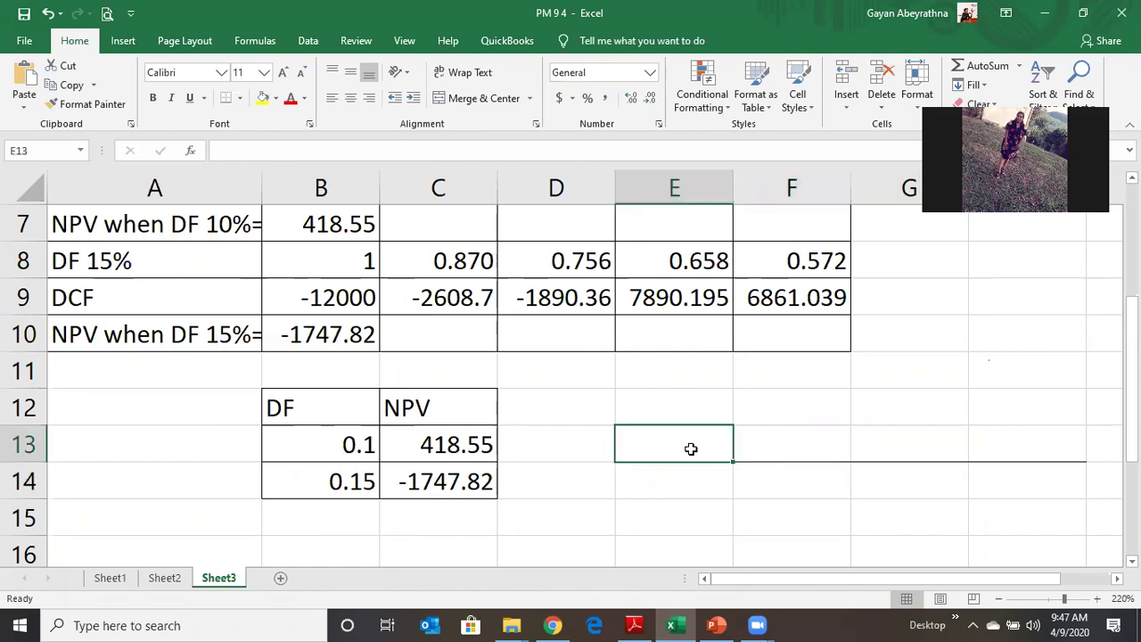
{"action": "left_click", "coordinate": [830, 447]}
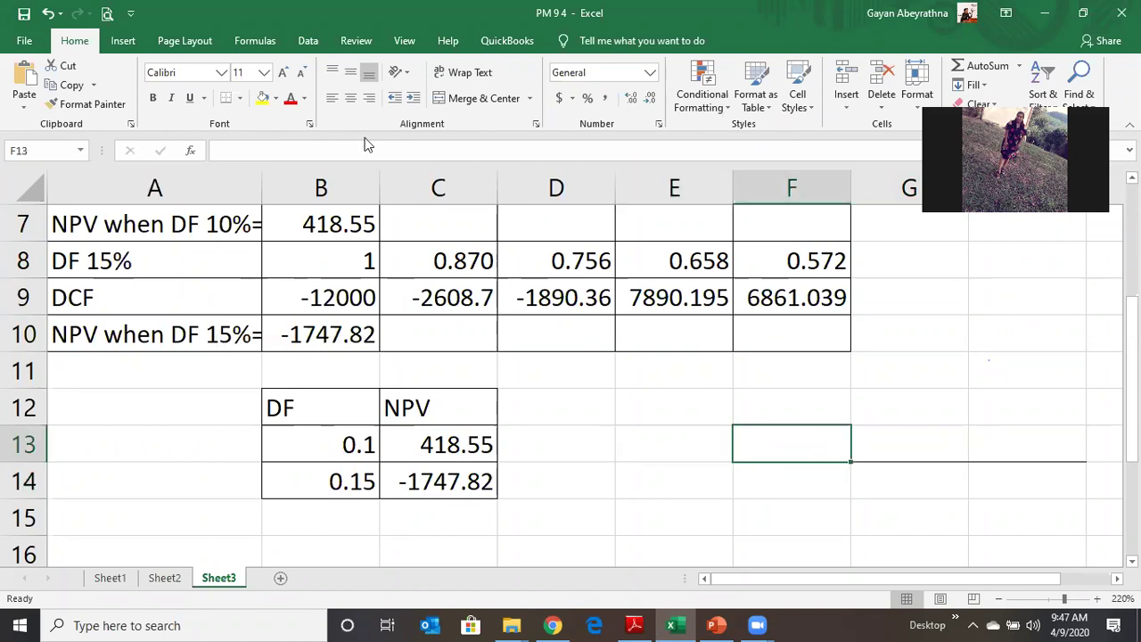
{"action": "left_click", "coordinate": [239, 98]}
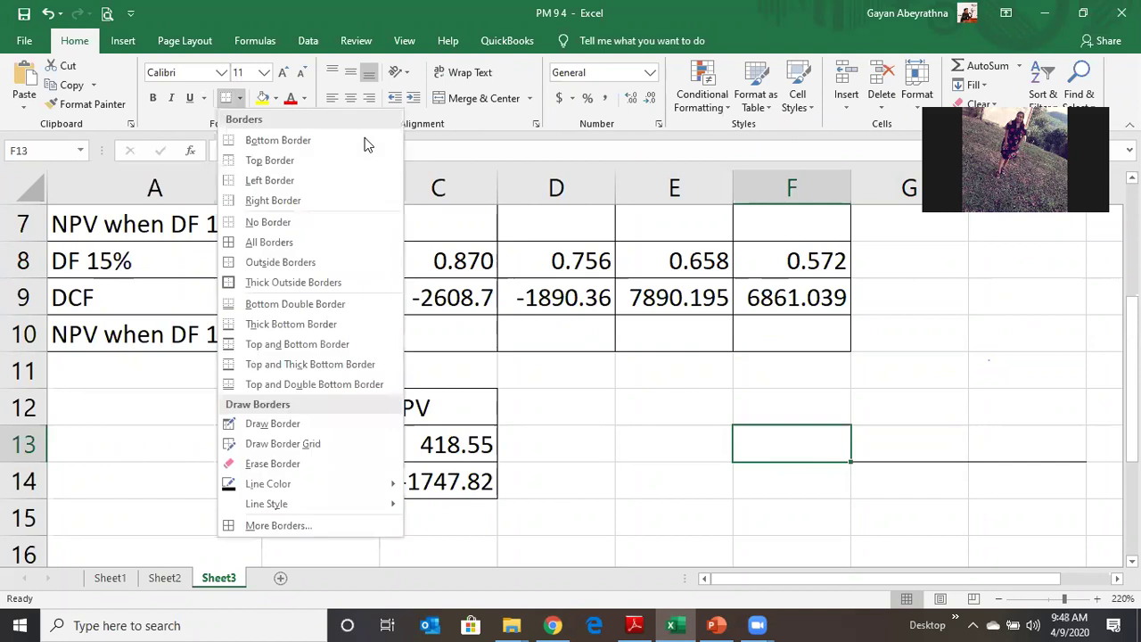
{"action": "left_click", "coordinate": [251, 174]}
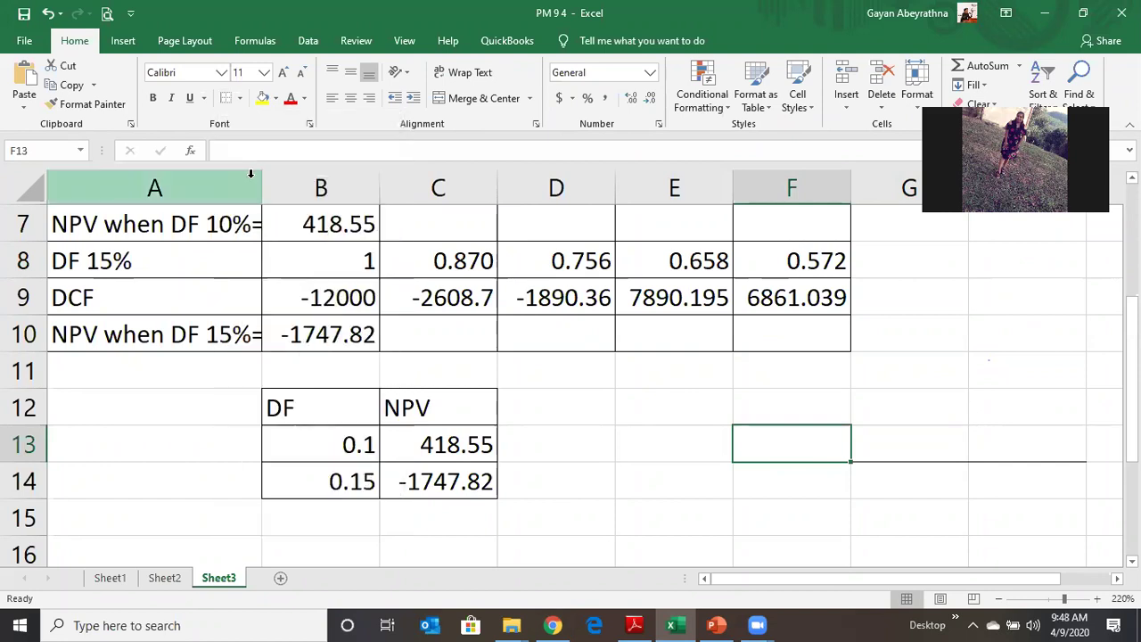
{"action": "key", "text": "Right"}
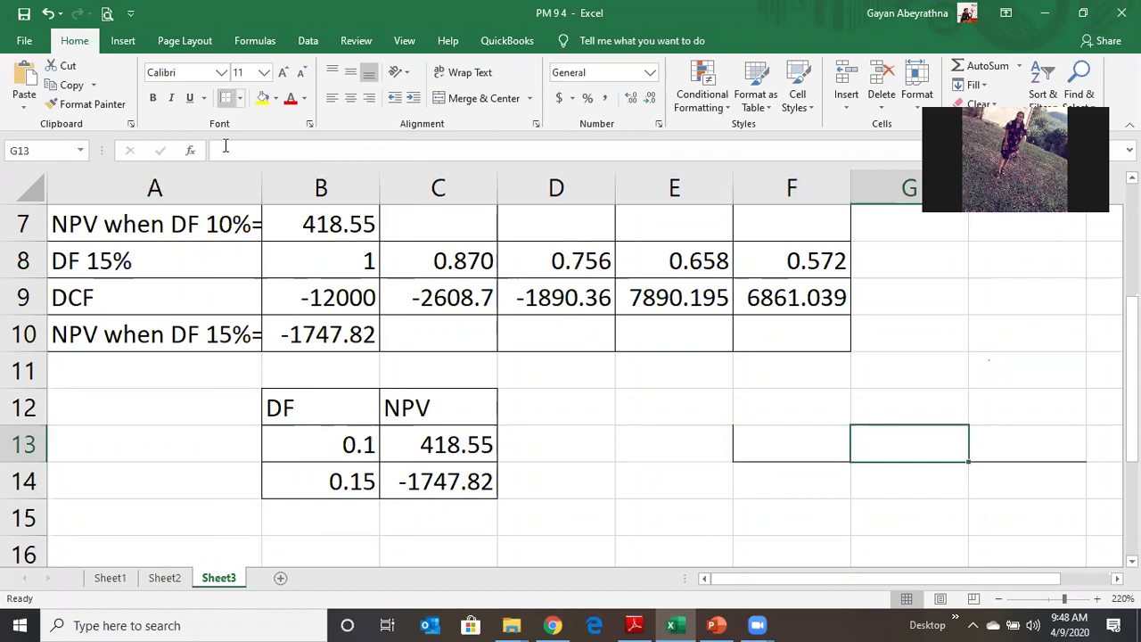
- Remove the existing borders from H13 and give the cell only a left border
{"action": "key", "text": "Right"}
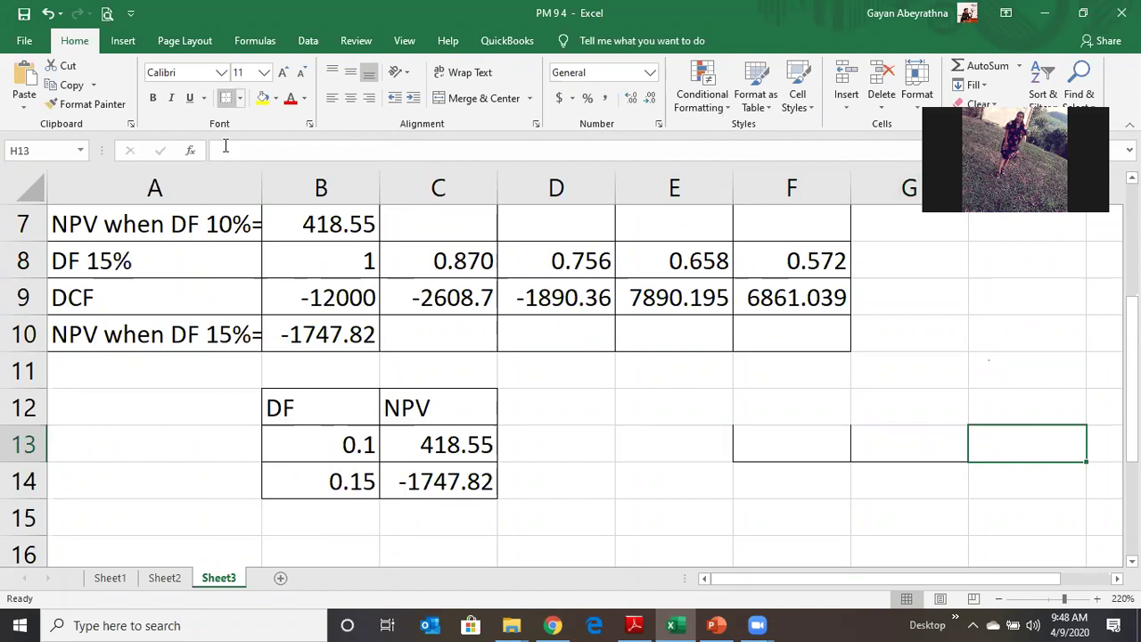
{"action": "left_click", "coordinate": [239, 98]}
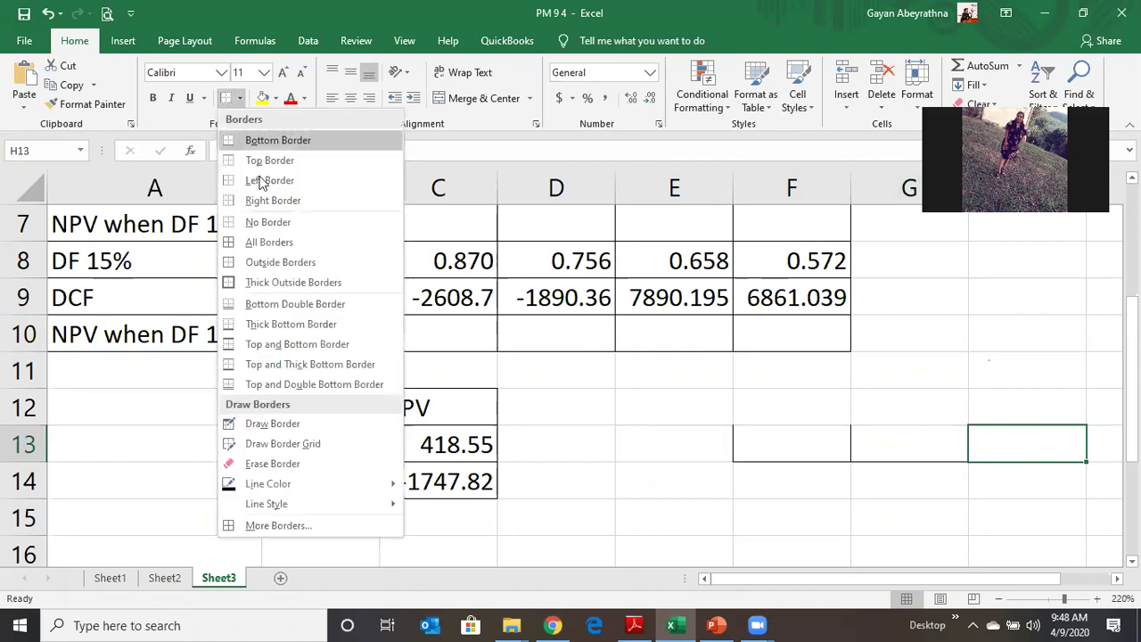
{"action": "left_click", "coordinate": [252, 230]}
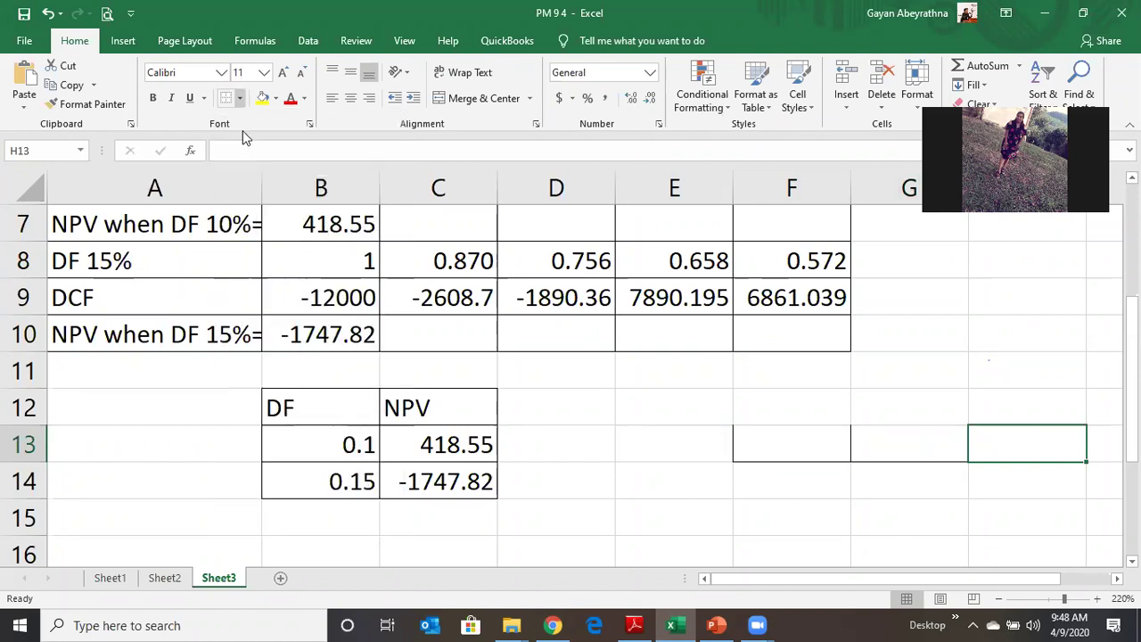
{"action": "left_click", "coordinate": [239, 98]}
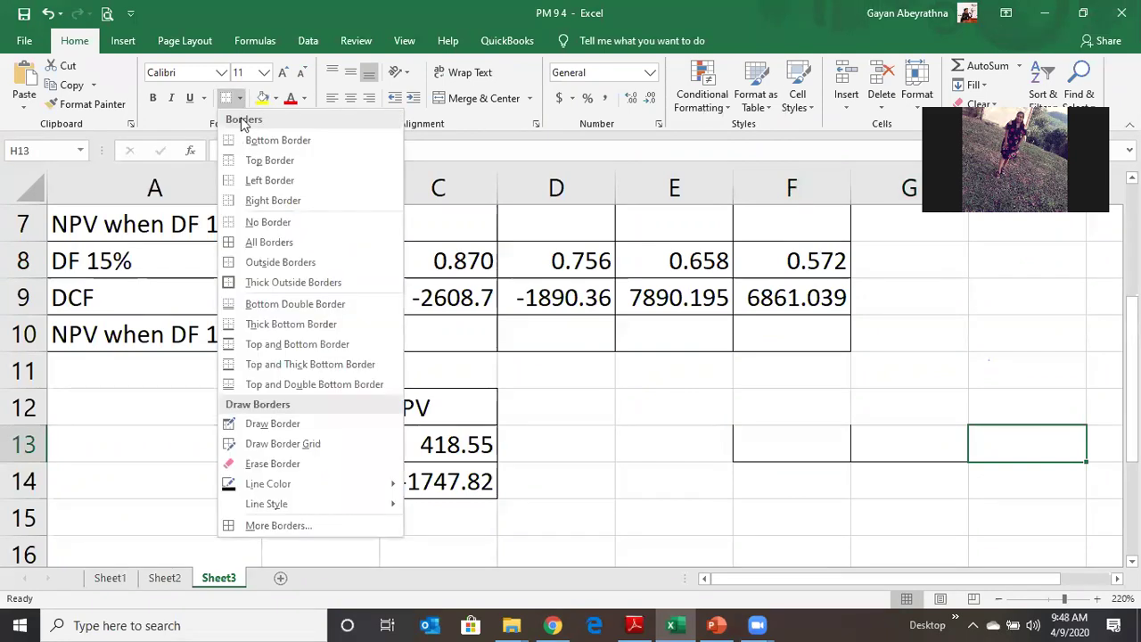
{"action": "left_click", "coordinate": [242, 177]}
{"action": "key", "text": "Down"}
{"action": "key", "text": "Left"}
{"action": "key", "text": "Left"}
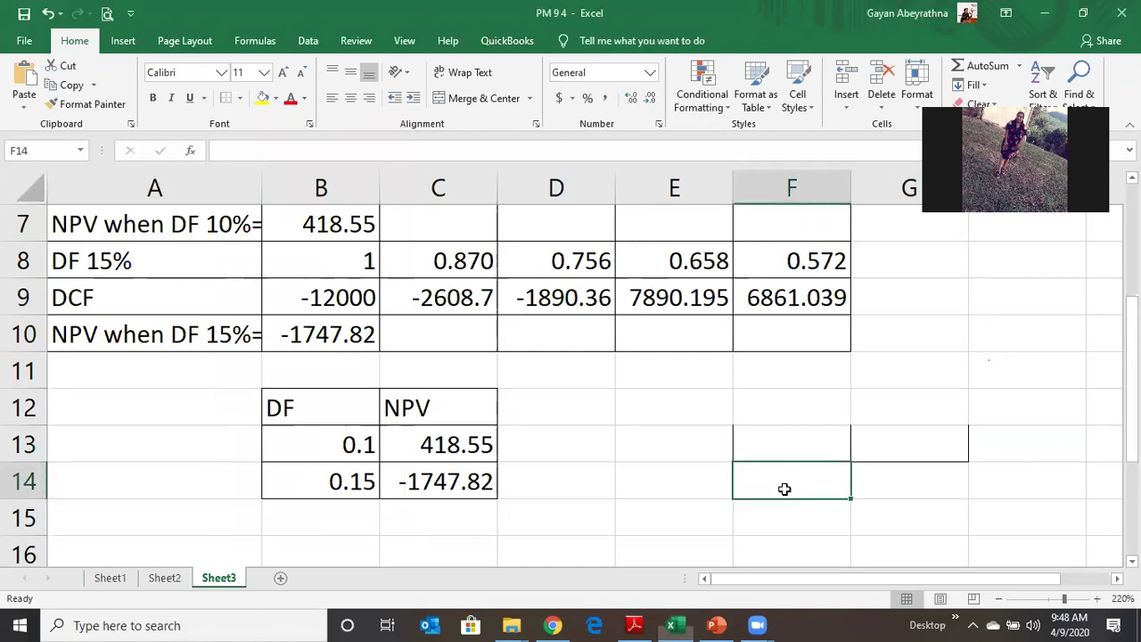
- Add a left border to each of the cells F14, G14 and H14 below the scale line
{"action": "key", "text": "F4"}
{"action": "key", "text": "Right"}
{"action": "key", "text": "F4"}
{"action": "key", "text": "Right"}
{"action": "key", "text": "F4"}
{"action": "key", "text": "Left"}
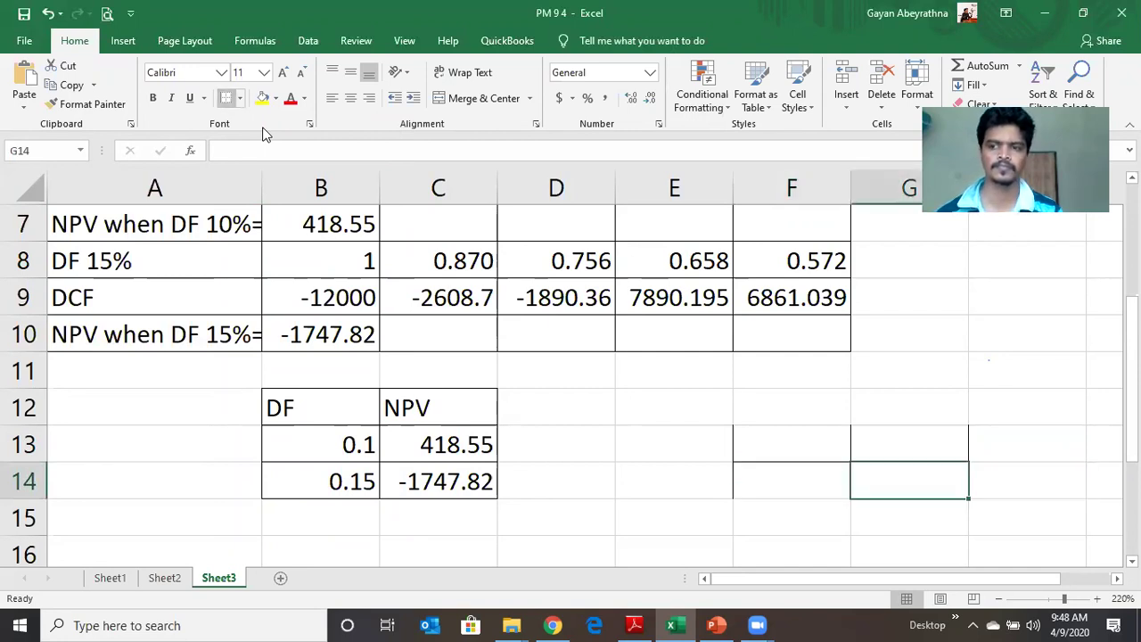
- Label the scale line's two rows by entering DF in E12 and NPV in E15
{"action": "key", "text": "Left"}
{"action": "key", "text": "Left"}
{"action": "key", "text": "Up"}
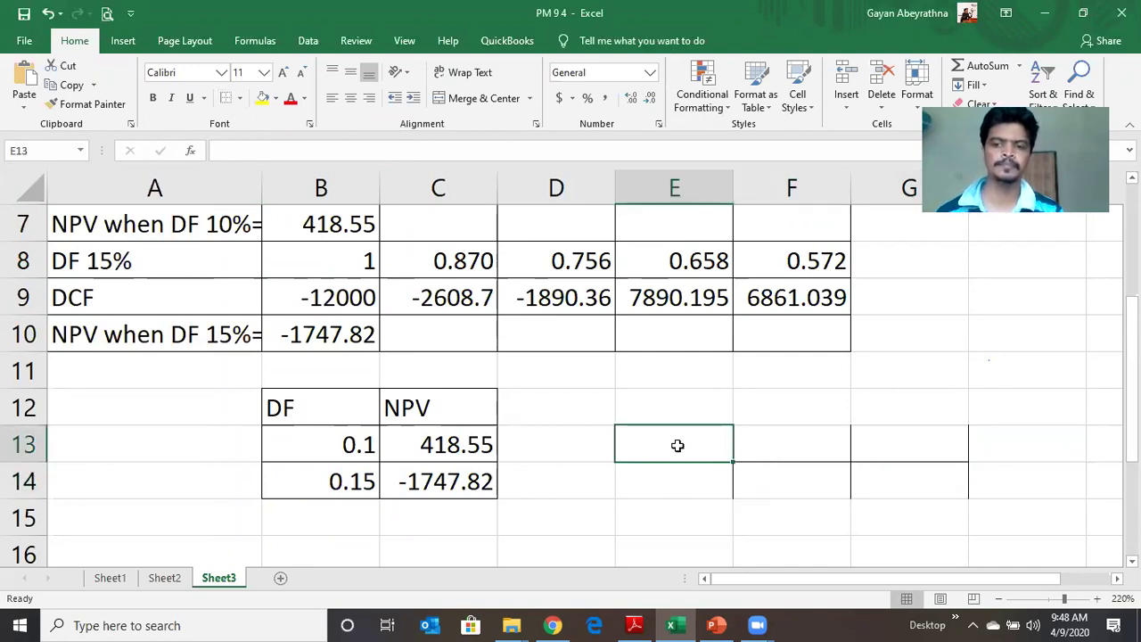
{"action": "left_click", "coordinate": [758, 407]}
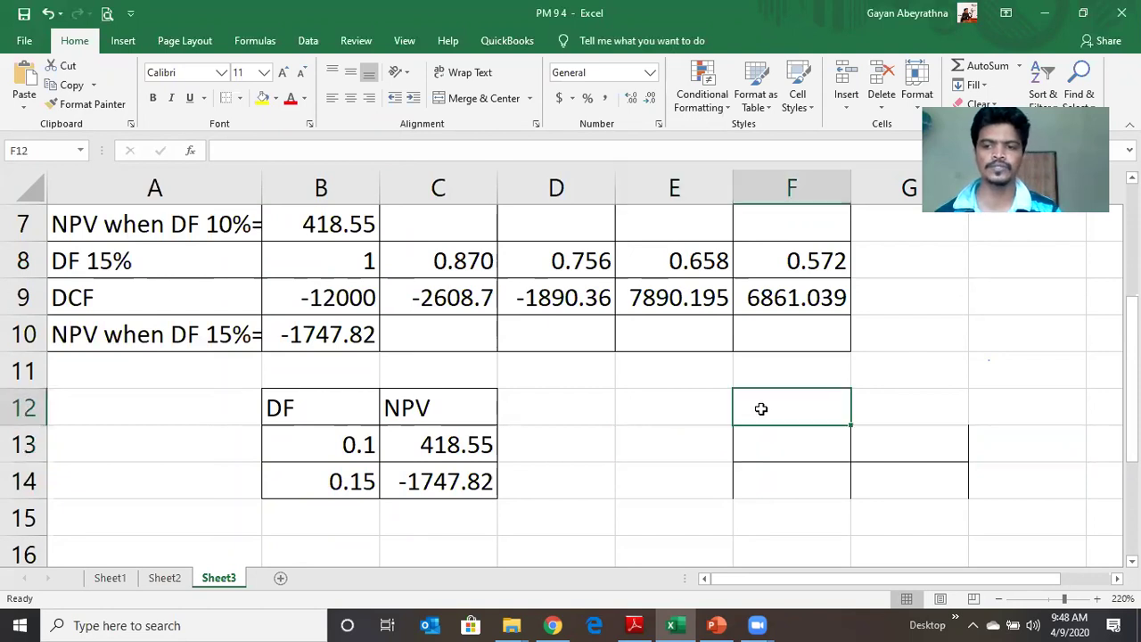
{"action": "left_click", "coordinate": [685, 440]}
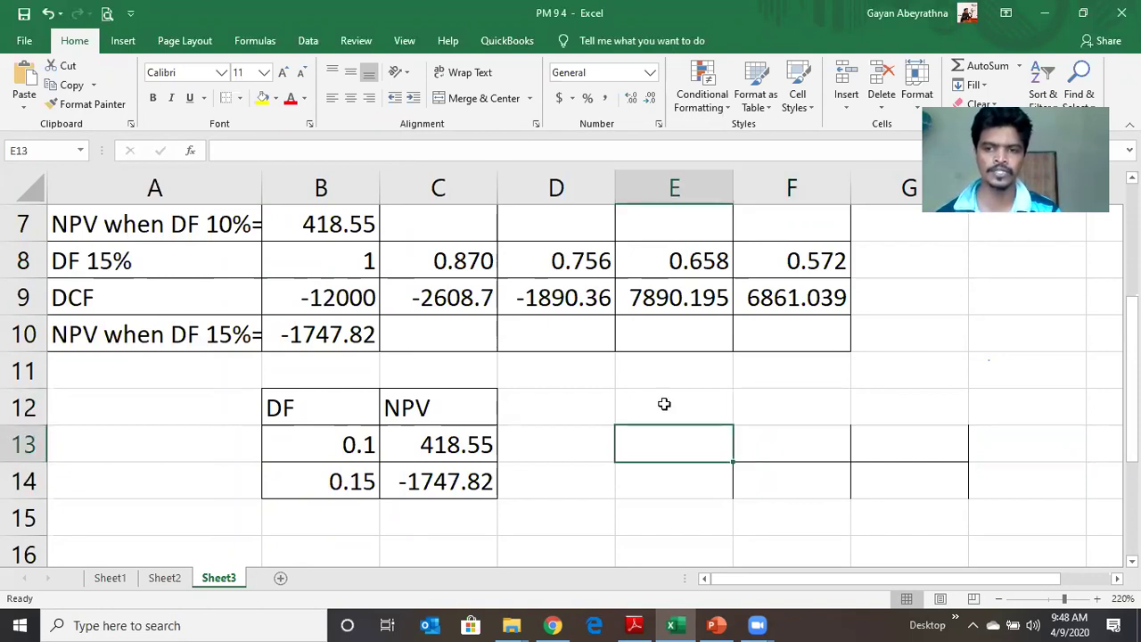
{"action": "left_click", "coordinate": [664, 403]}
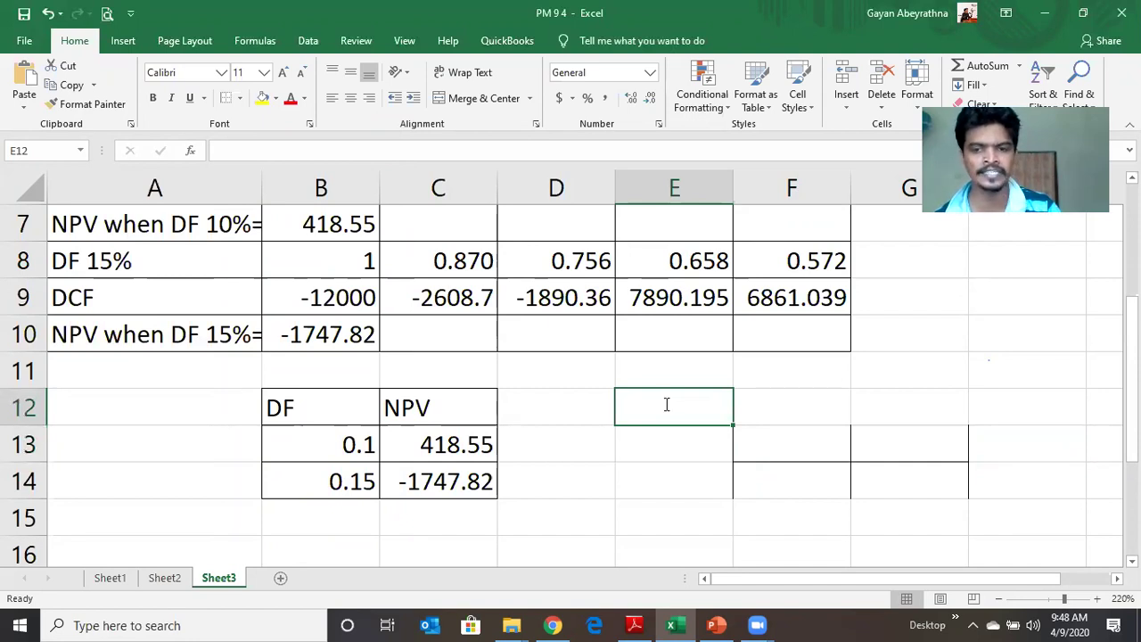
{"action": "type", "text": "DF"}
{"action": "key", "text": "Return"}
{"action": "key", "text": "Return"}
{"action": "key", "text": "Return"}
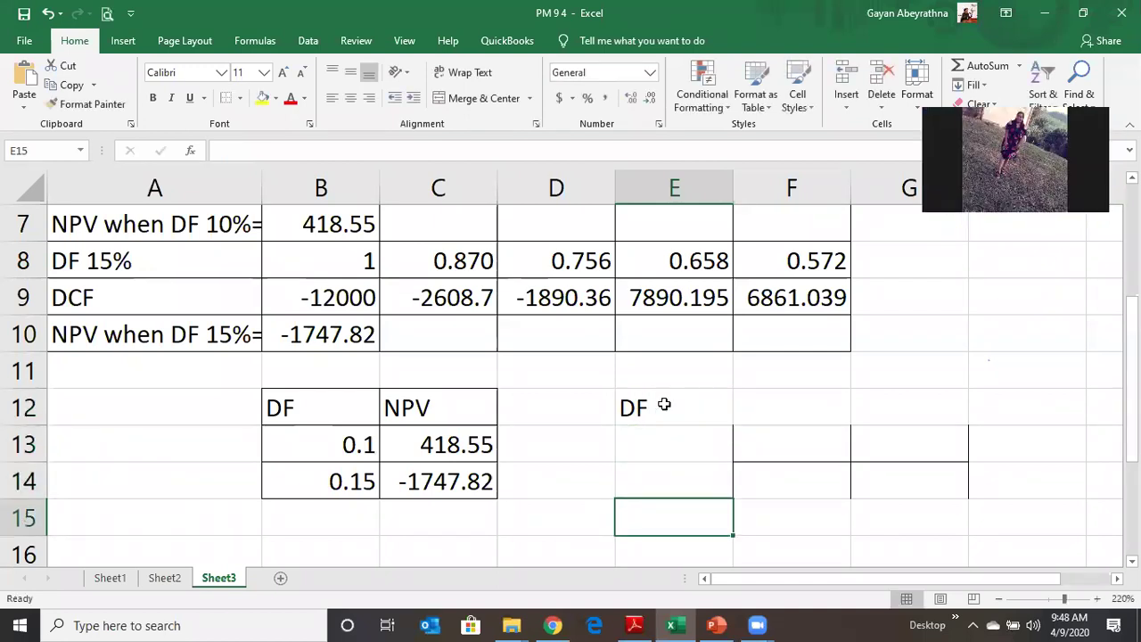
{"action": "type", "text": "NPV"}
{"action": "key", "text": "Up"}
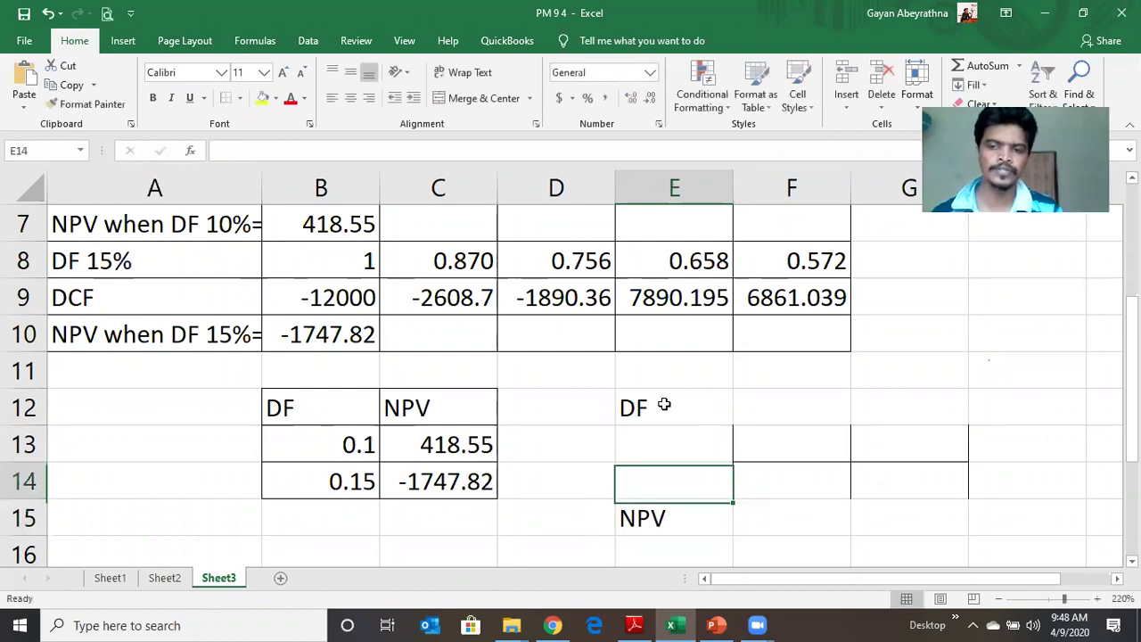
- Enter the discount factor 0.15 in F12 and left-align it above the first tick of the scale line
{"action": "key", "text": "Up"}
{"action": "key", "text": "Up"}
{"action": "key", "text": "Right"}
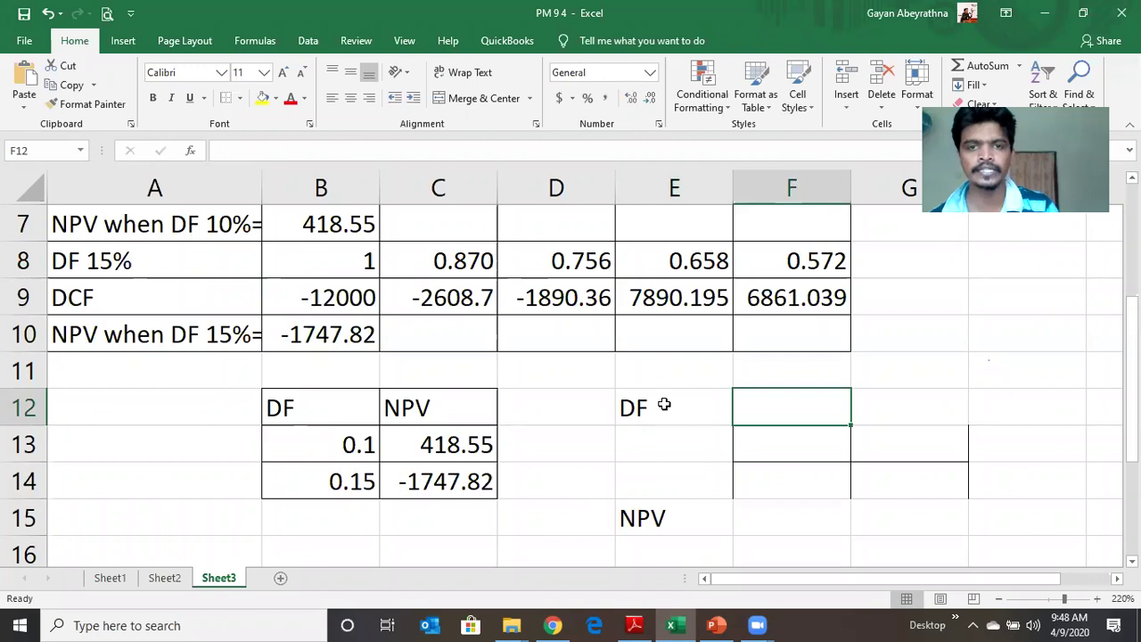
{"action": "type", "text": "."}
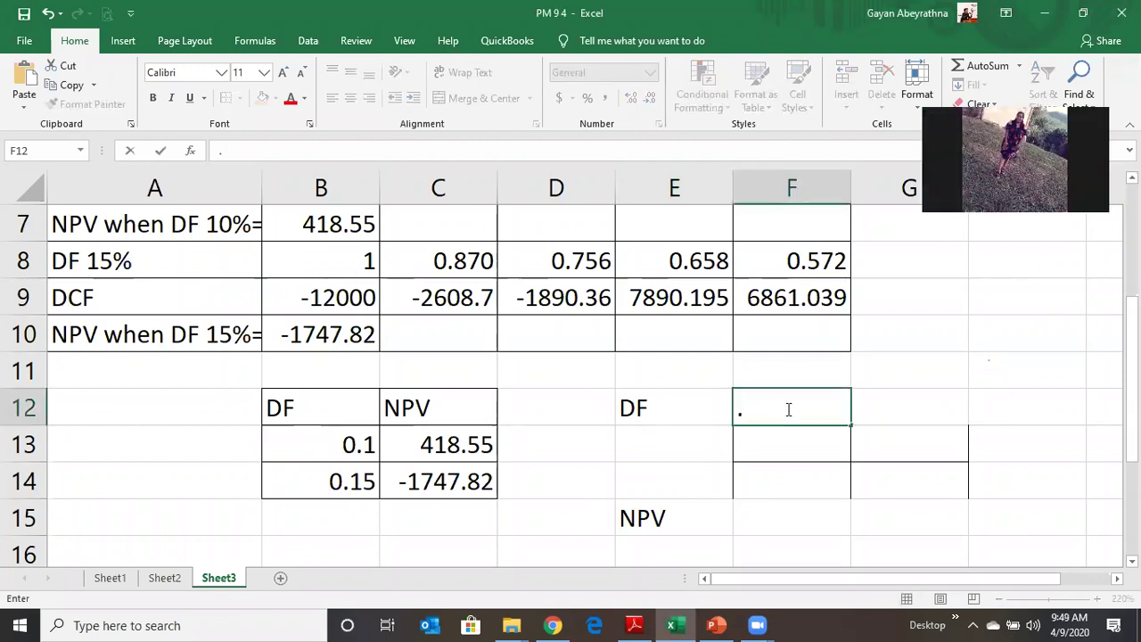
{"action": "type", "text": "15"}
{"action": "key", "text": "Tab"}
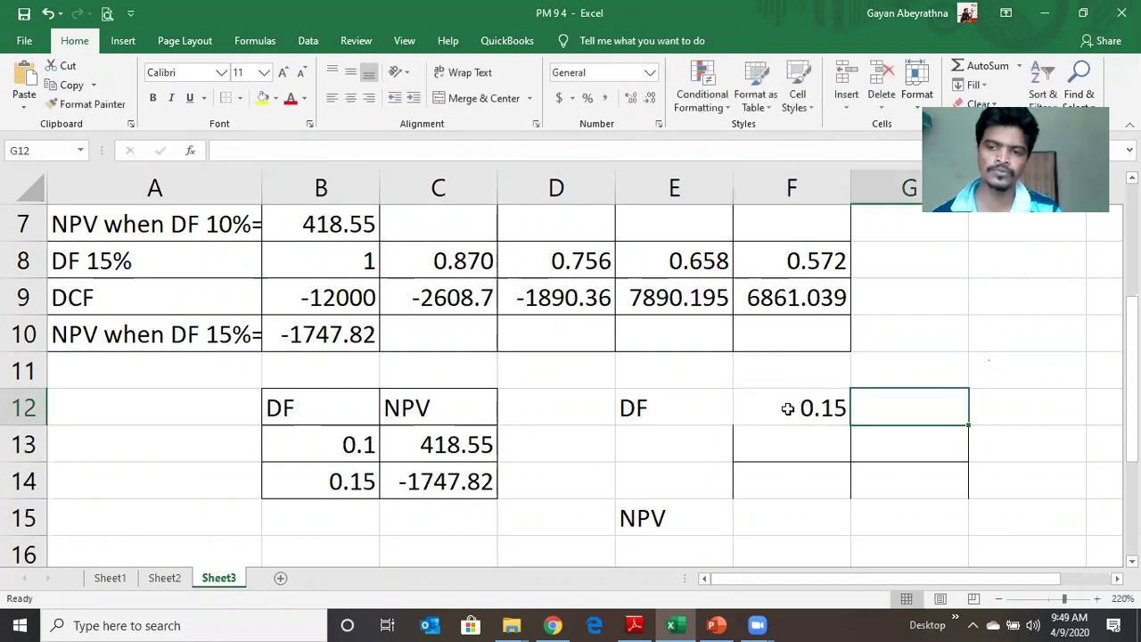
{"action": "left_click", "coordinate": [788, 408]}
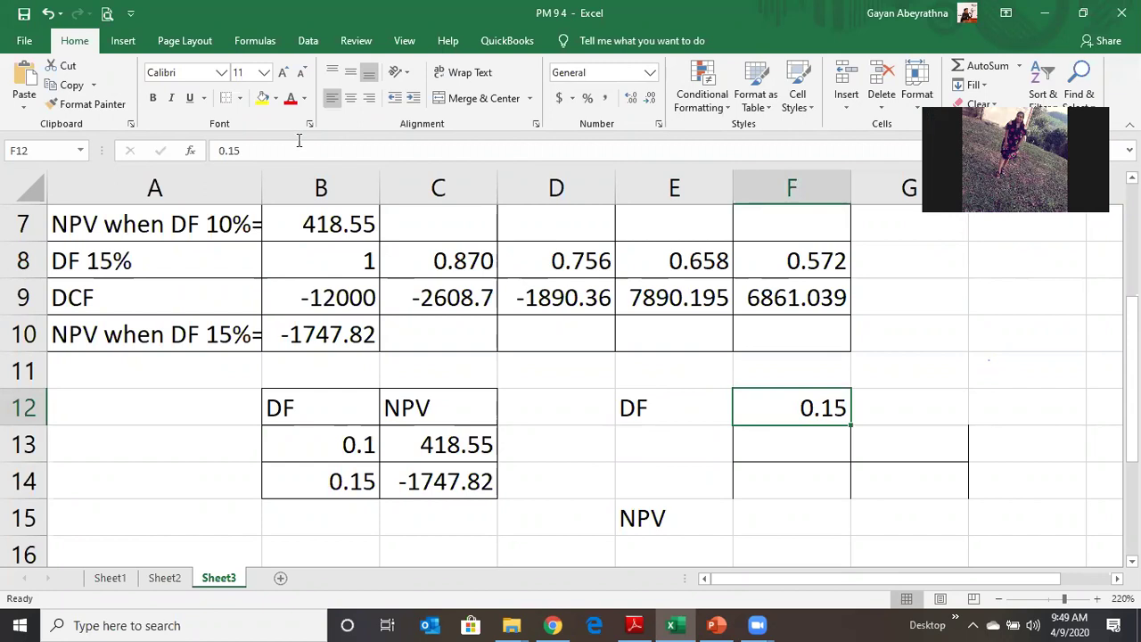
{"action": "left_click", "coordinate": [332, 98]}
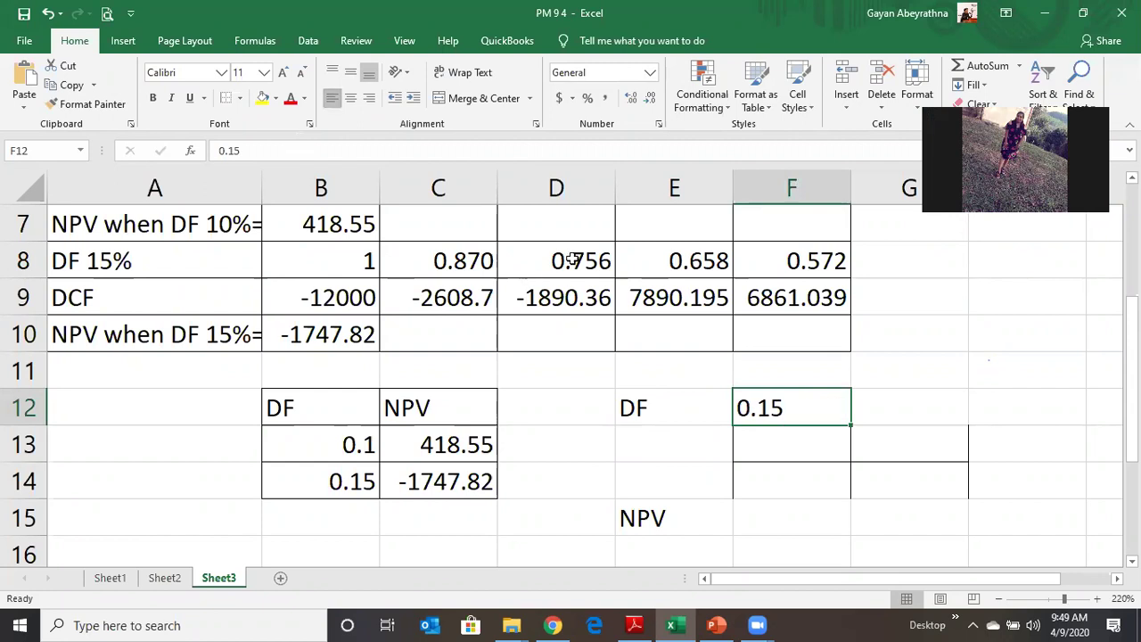
- Enter the NPV value -1747.82 in F15 below the scale line's first tick
{"action": "left_click", "coordinate": [796, 471]}
{"action": "left_click", "coordinate": [775, 519]}
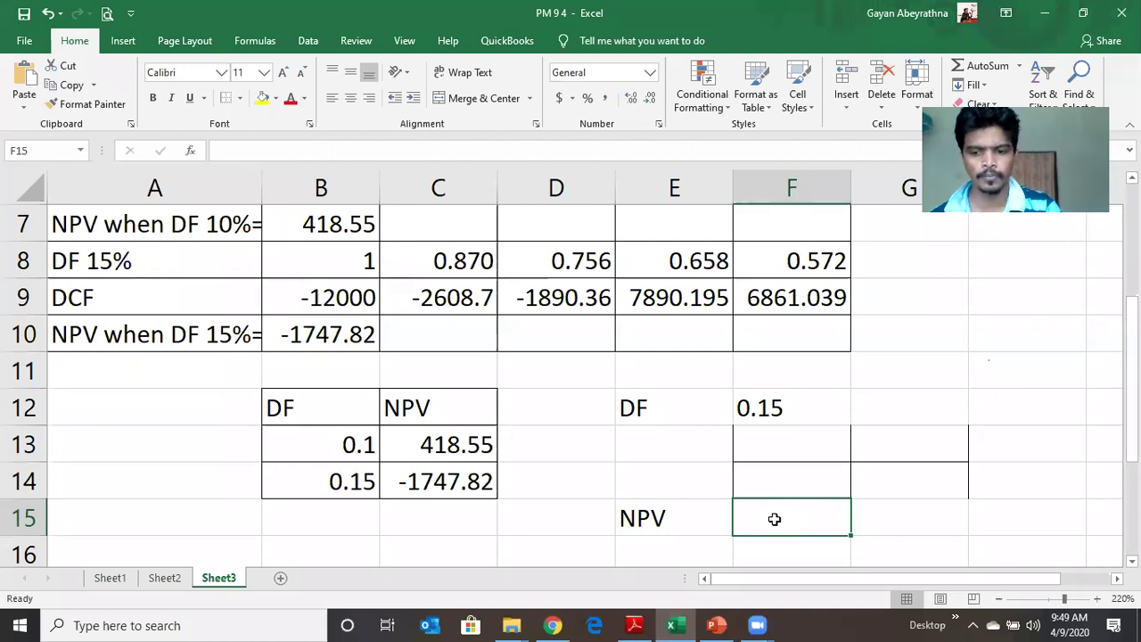
{"action": "type", "text": "-"}
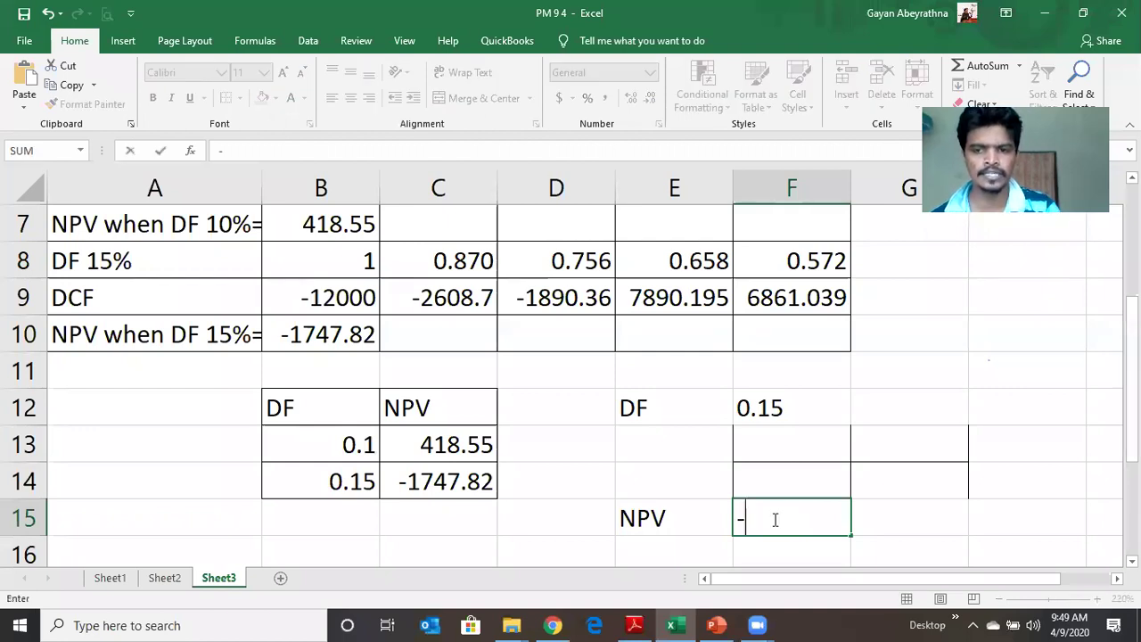
{"action": "type", "text": "17"}
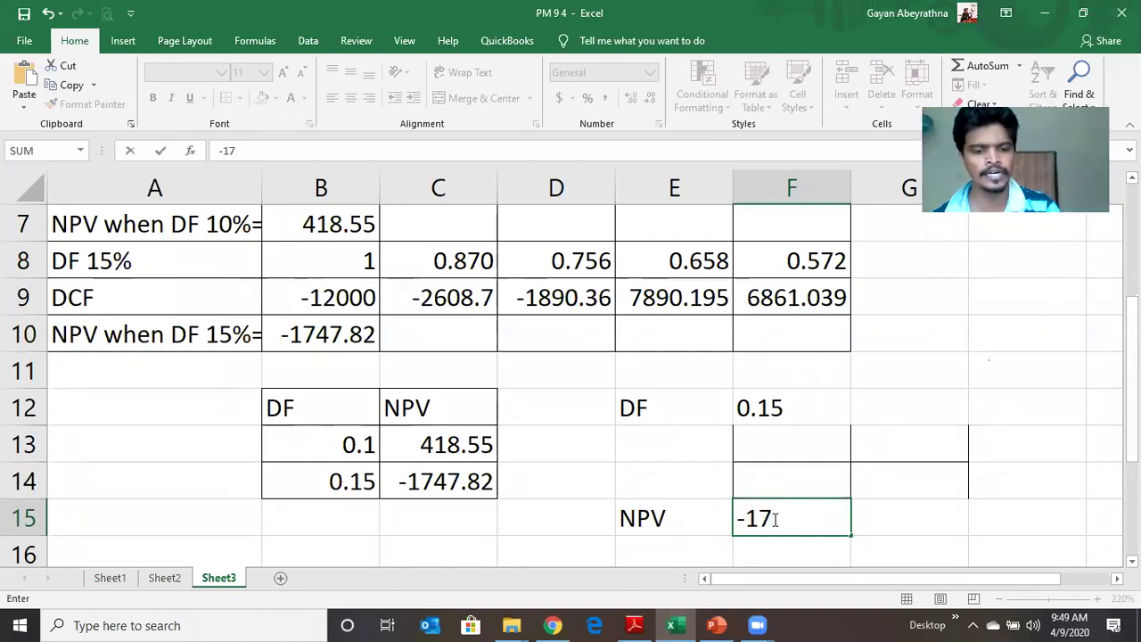
{"action": "type", "text": "47"}
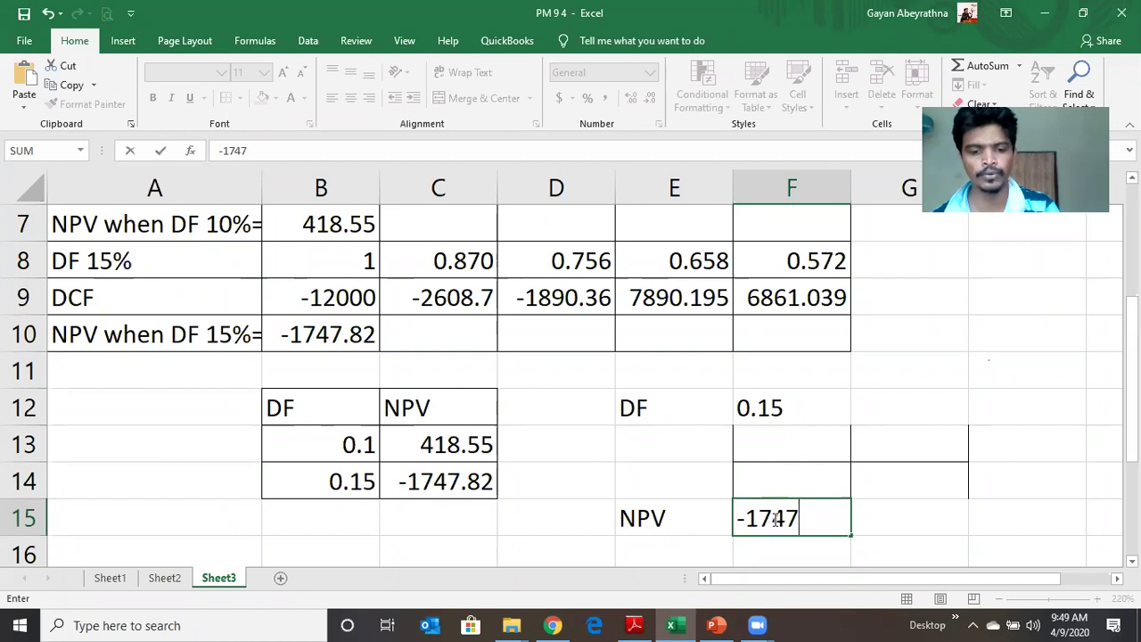
{"action": "type", "text": ".82"}
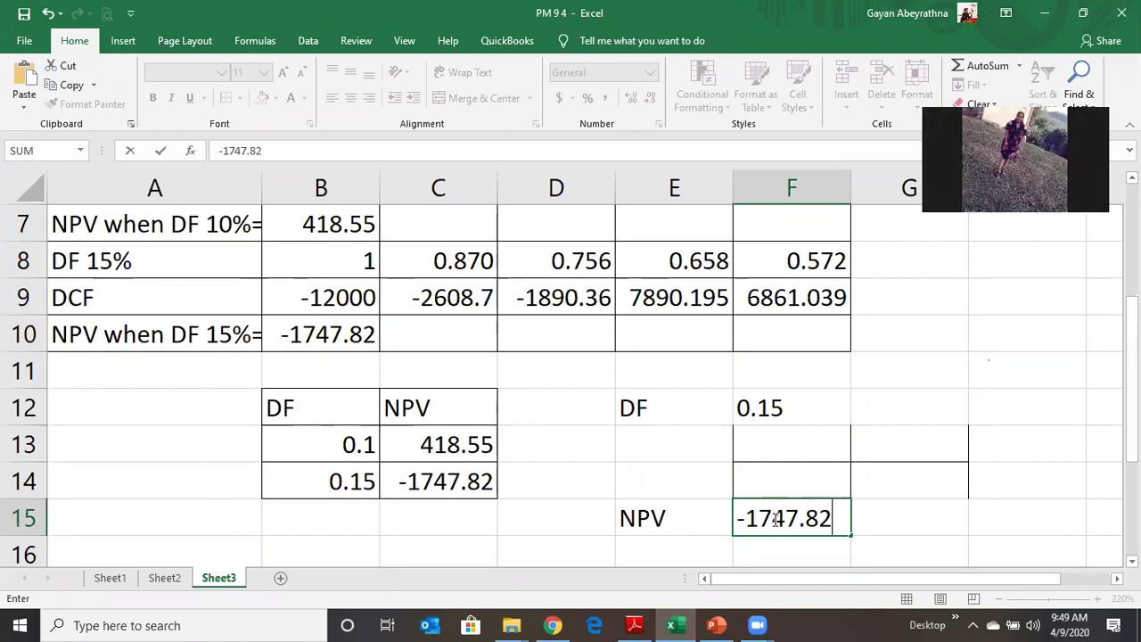
{"action": "key", "text": "Tab"}
{"action": "left_click", "coordinate": [776, 519]}
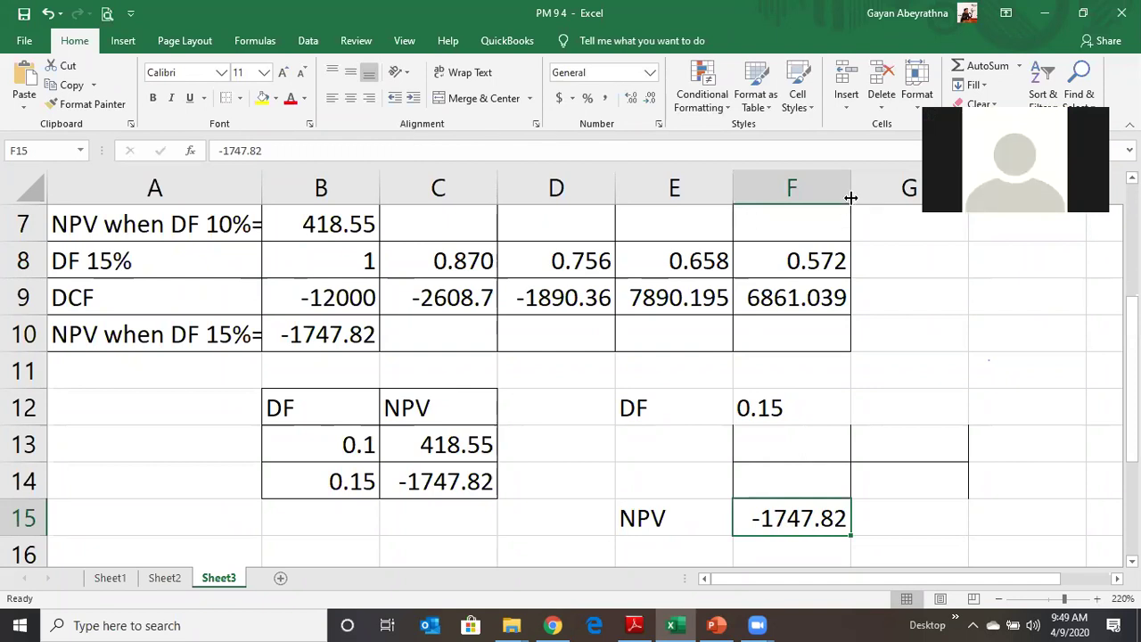
- Widen columns F and G to lengthen the scale line, and left-align the NPV value in F15
{"action": "left_click_drag", "start_coordinate": [851, 196], "coordinate": [907, 194]}
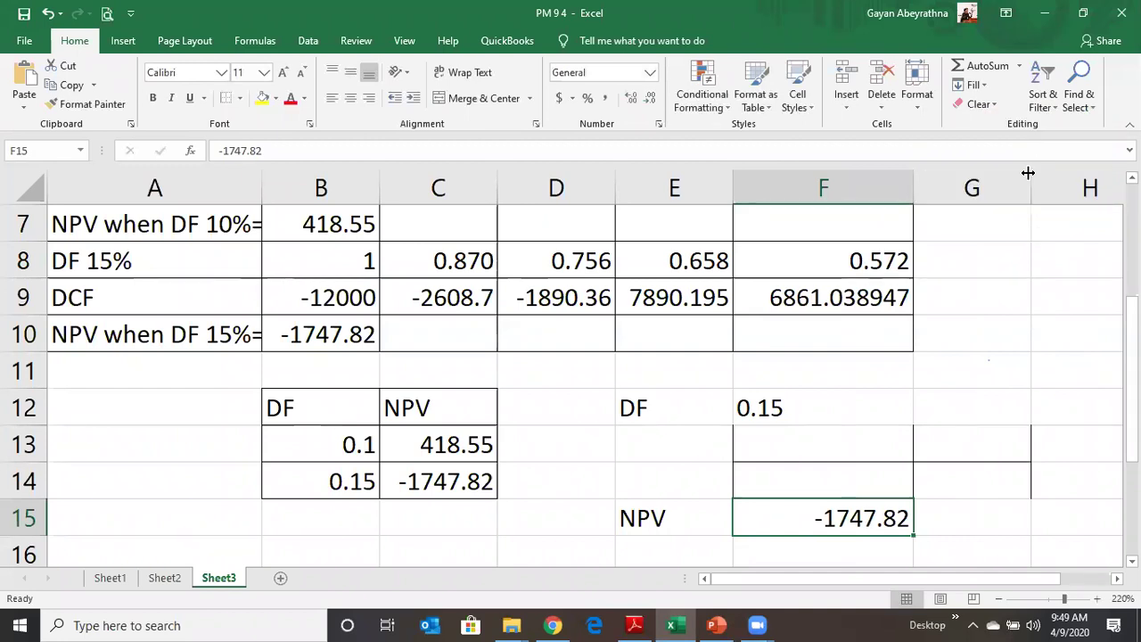
{"action": "left_click_drag", "start_coordinate": [1030, 186], "coordinate": [1080, 185]}
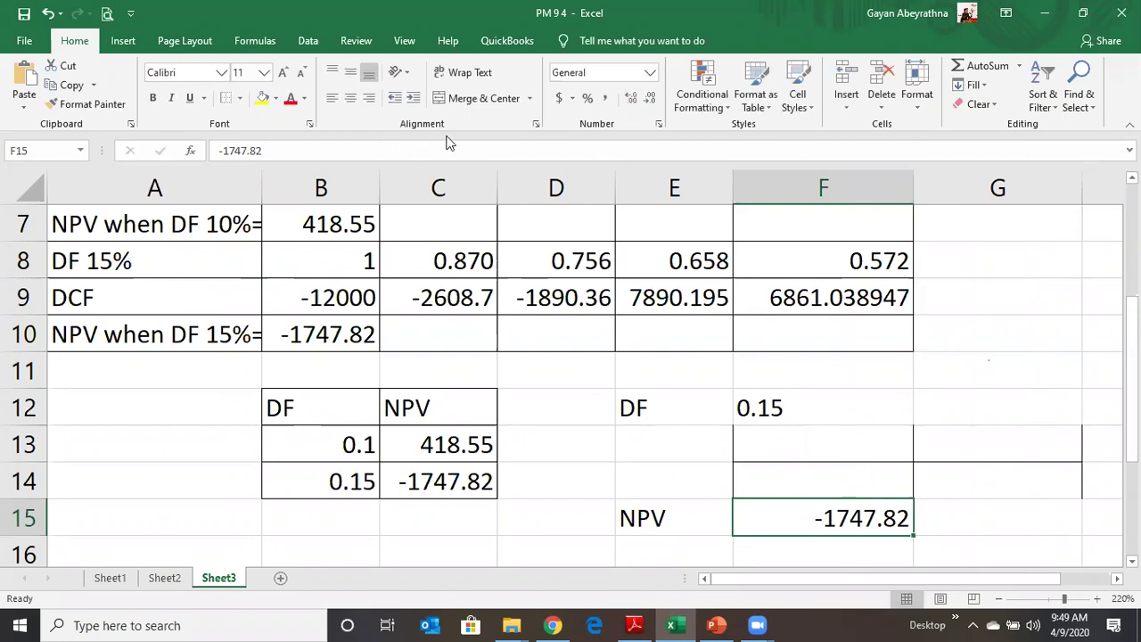
{"action": "key", "text": "alt+h"}
{"action": "key", "text": "a"}
{"action": "key", "text": "l"}
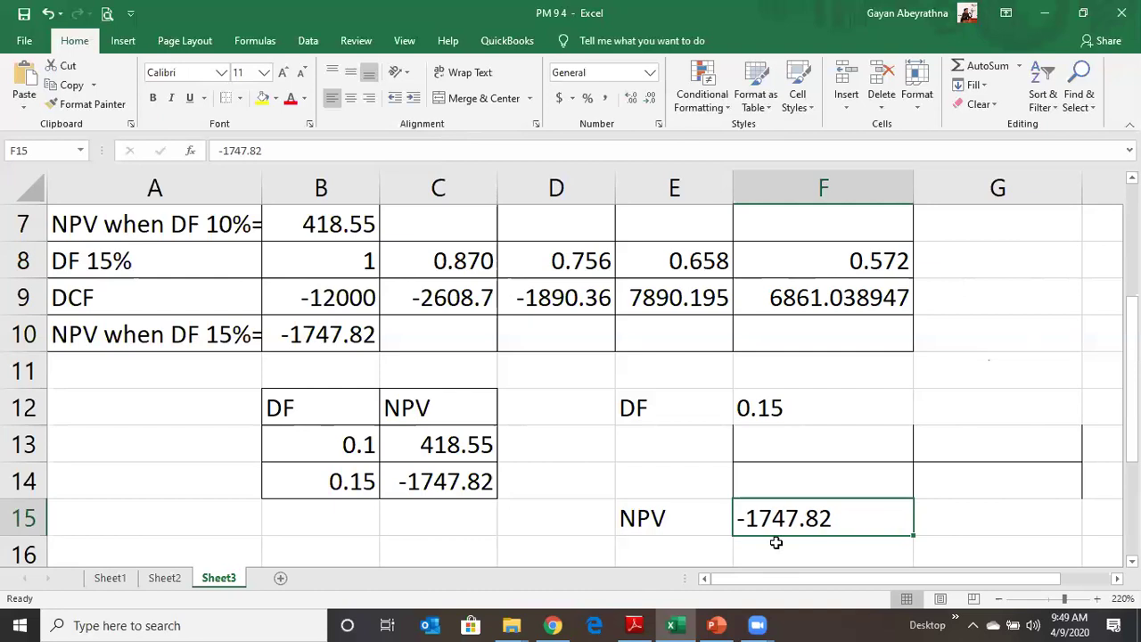
{"action": "key", "text": "Return"}
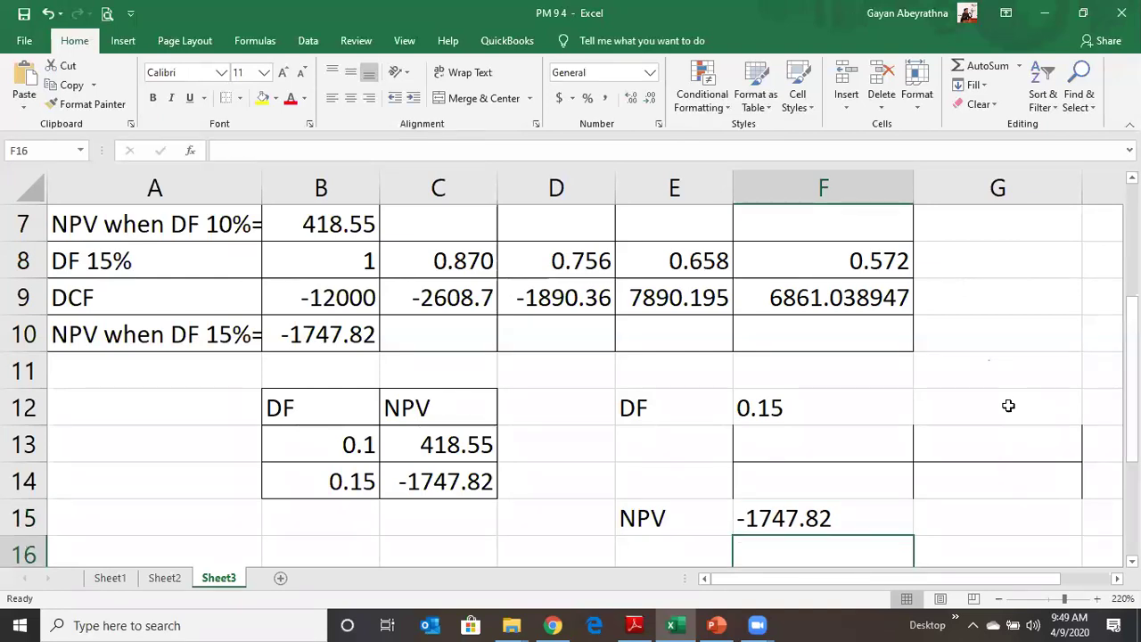
- Enter the discount factor 0.1 in H12 above the last tick of the scale line
{"action": "scroll", "coordinate": [1008, 405], "scroll_direction": "right", "scroll_amount": 2}
{"action": "left_click", "coordinate": [1008, 405]}
{"action": "scroll", "coordinate": [1008, 406], "scroll_direction": "right", "scroll_amount": 1}
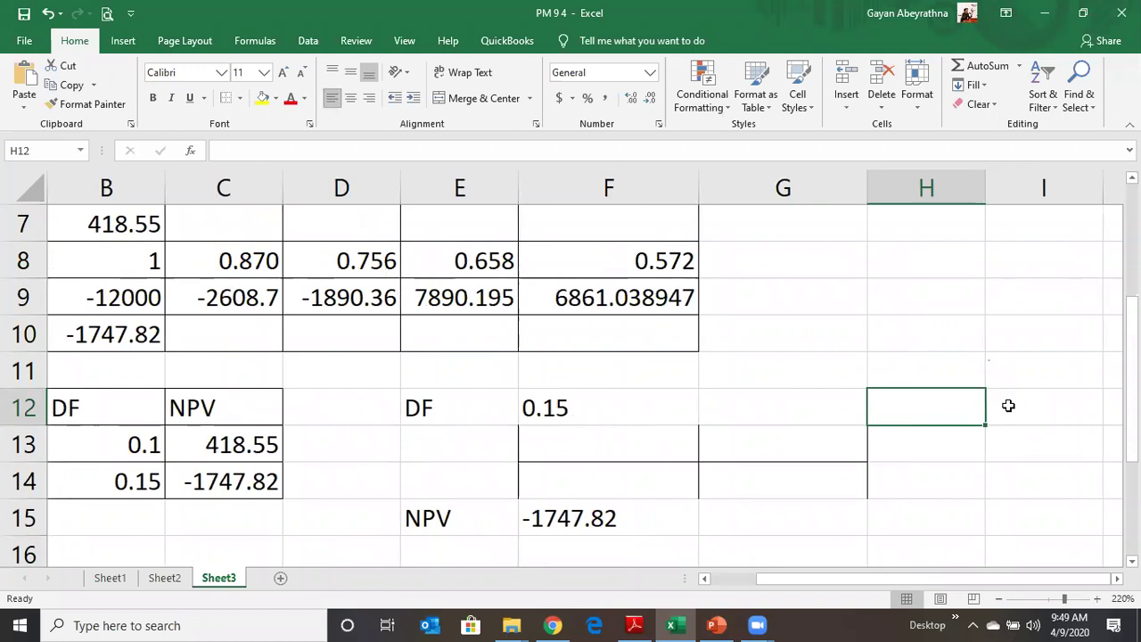
{"action": "type", "text": "0"}
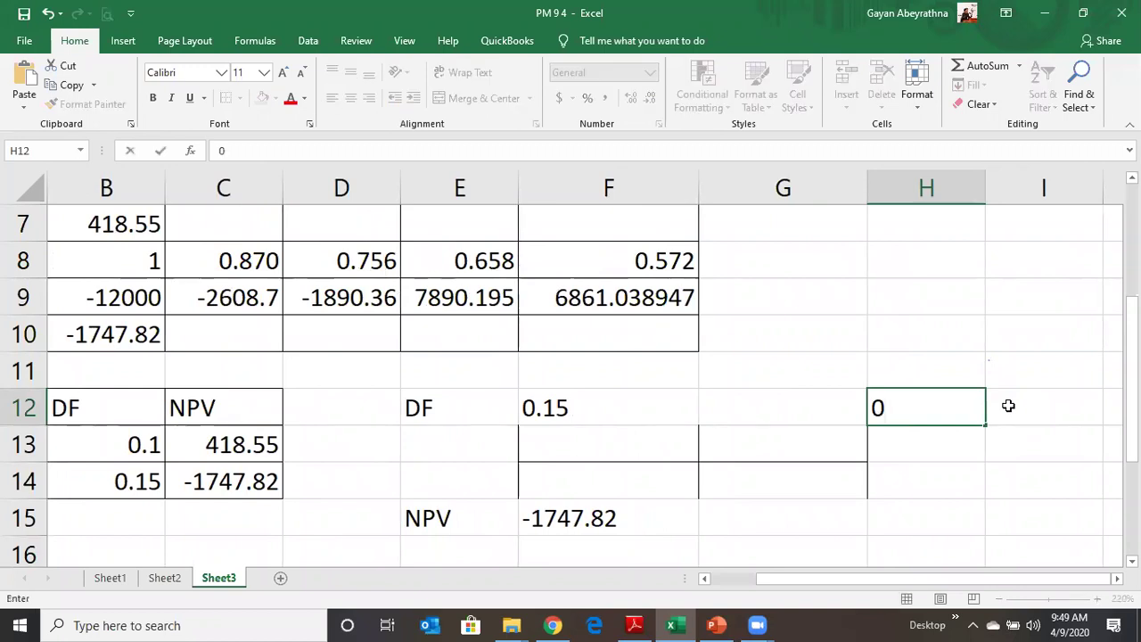
{"action": "type", "text": ".1"}
- Enter the NPV value 418.55 in H15 below the last tick of the scale line
{"action": "key", "text": "Down"}
{"action": "key", "text": "Down"}
{"action": "key", "text": "Down"}
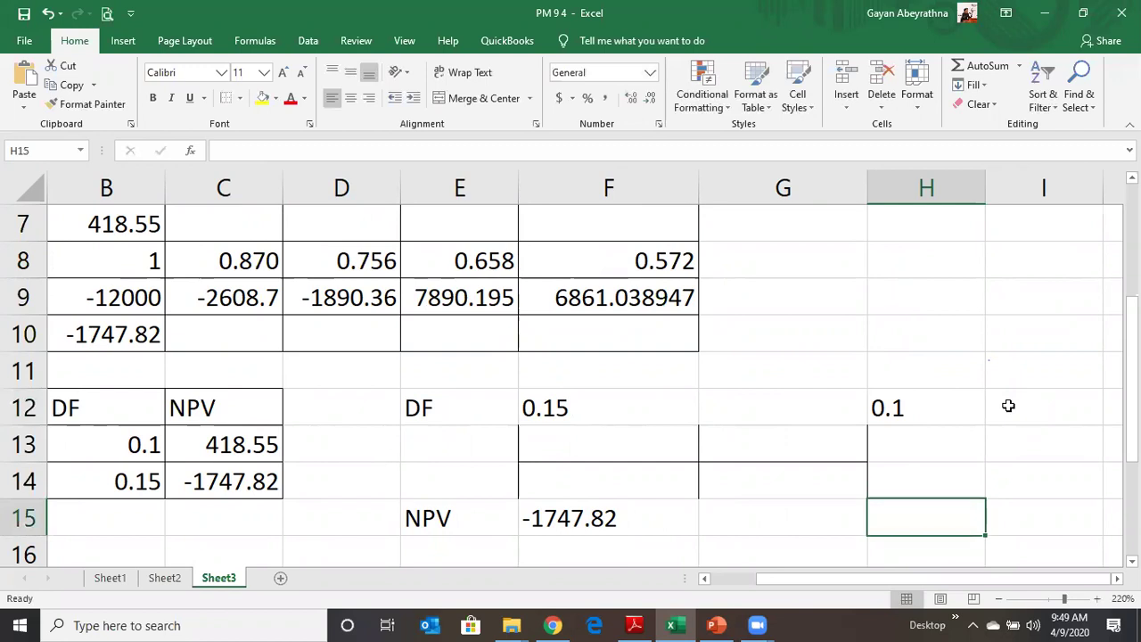
{"action": "type", "text": "41"}
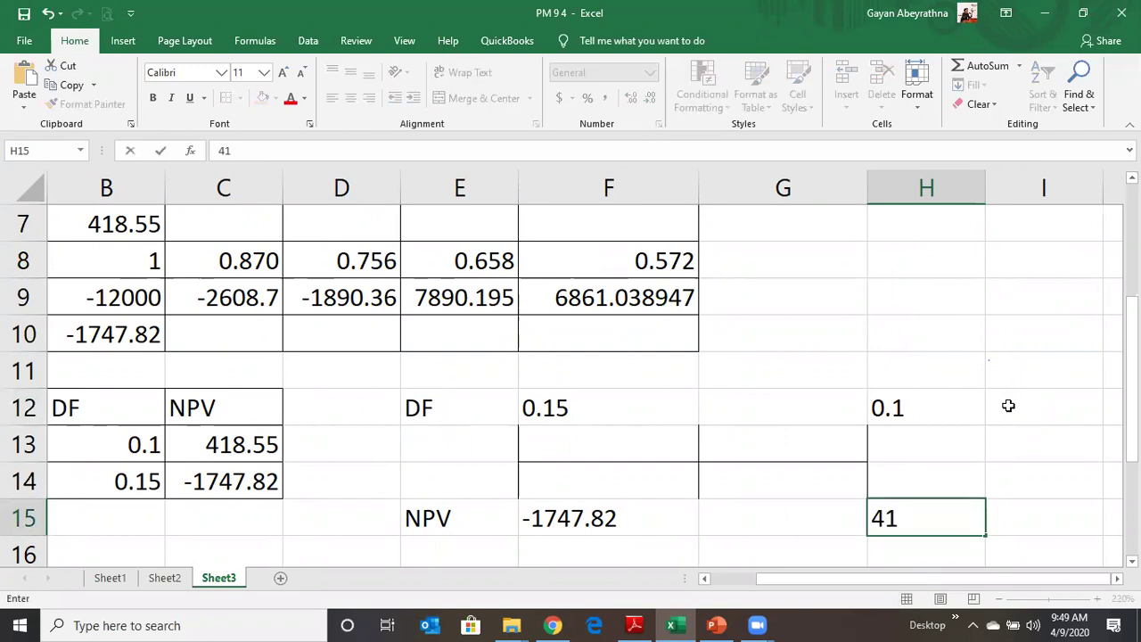
{"action": "type", "text": "8.55"}
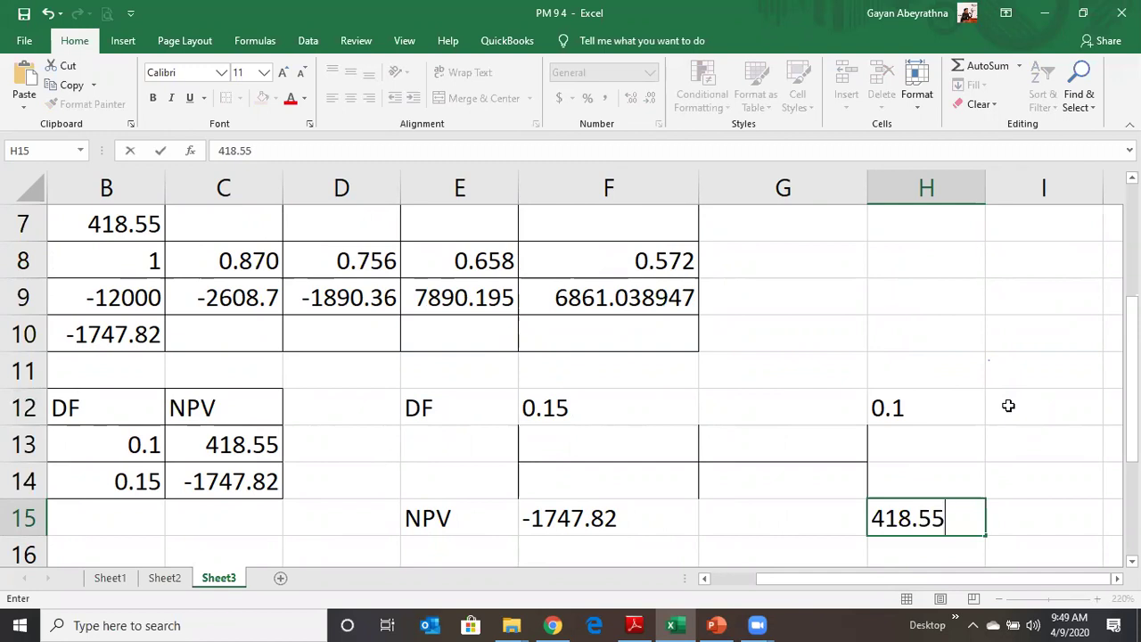
{"action": "key", "text": "Return"}
- Examine the DF and NPV pairs at both ends of the scale line in E12:H15
{"action": "key", "text": "Up"}
{"action": "key", "text": "Left"}
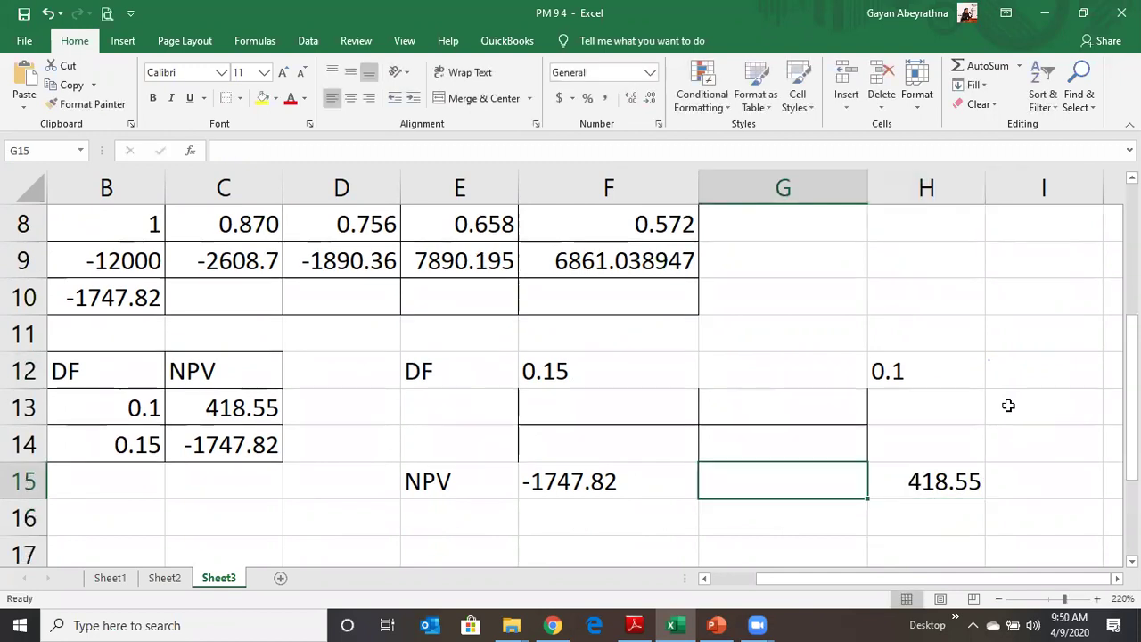
{"action": "key", "text": "Left"}
{"action": "key", "text": "Left"}
{"action": "key", "text": "Up"}
{"action": "key", "text": "Up"}
{"action": "key", "text": "Up"}
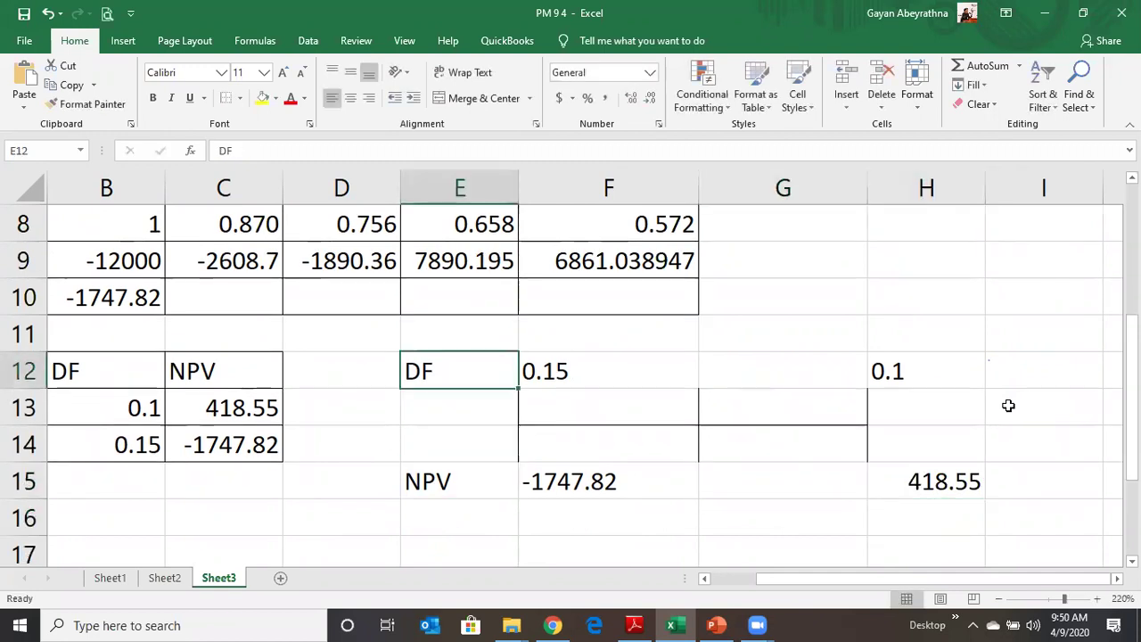
{"action": "key", "text": "Right"}
{"action": "key", "text": "Down"}
{"action": "key", "text": "Down"}
{"action": "key", "text": "Down"}
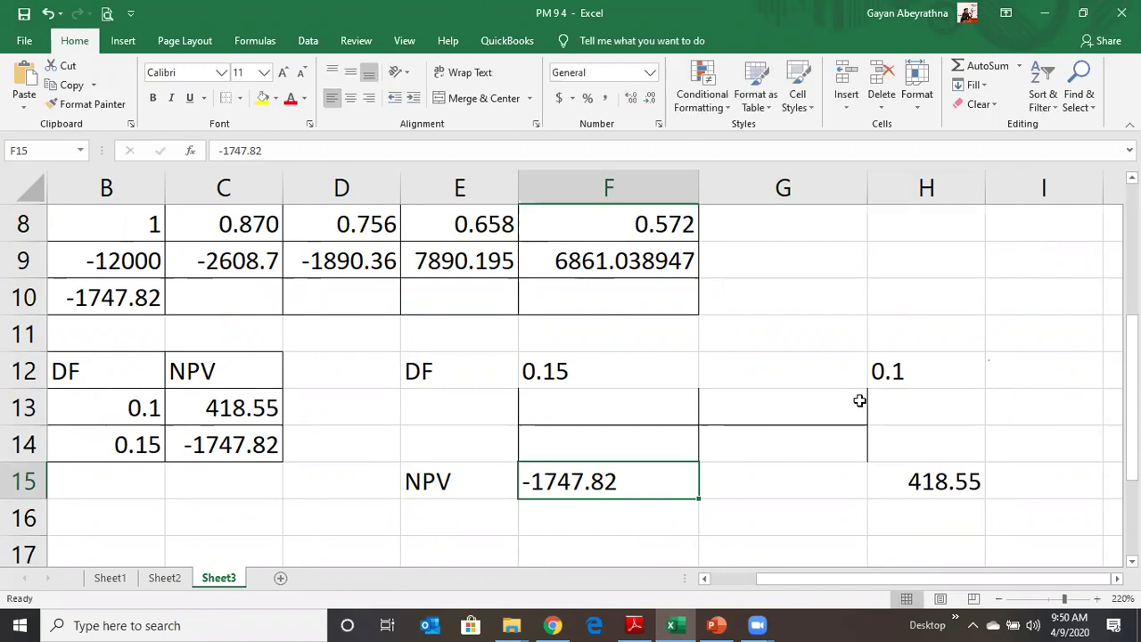
{"action": "left_click", "coordinate": [932, 373]}
{"action": "left_click", "coordinate": [917, 476]}
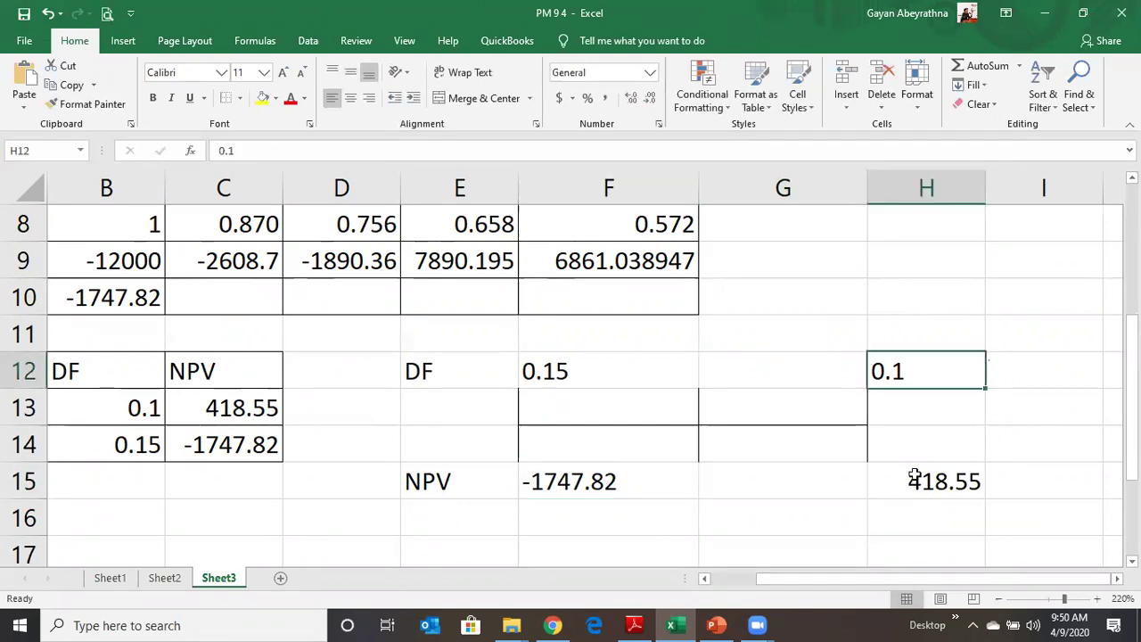
- Enter an NPV of 0 in G15 and left-align it below the scale line's middle tick
{"action": "left_click", "coordinate": [733, 482]}
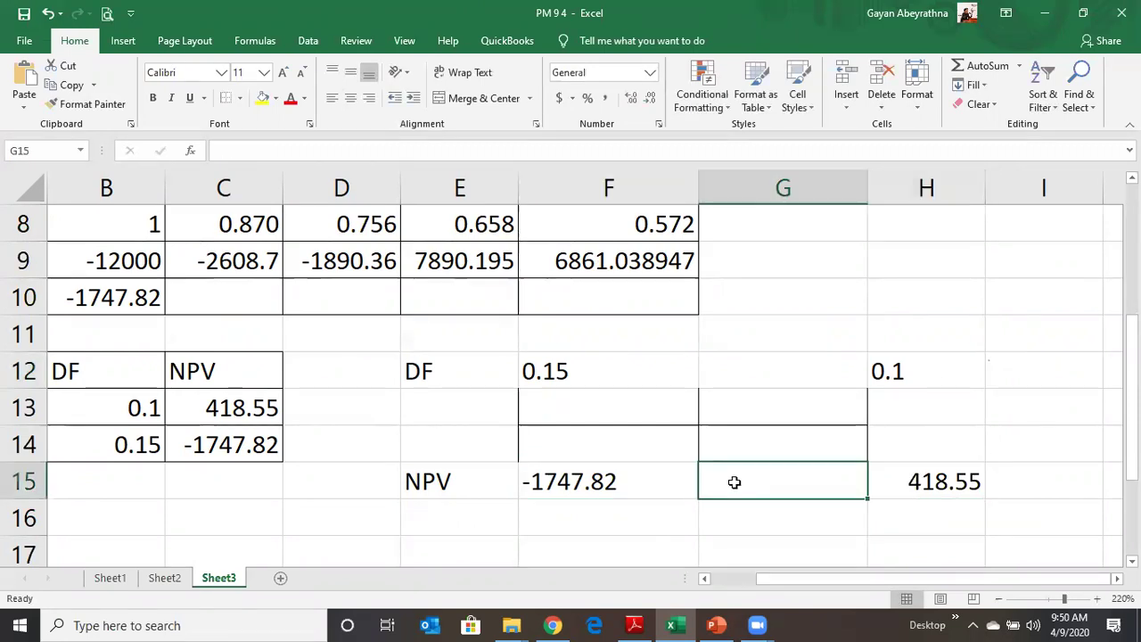
{"action": "type", "text": "0"}
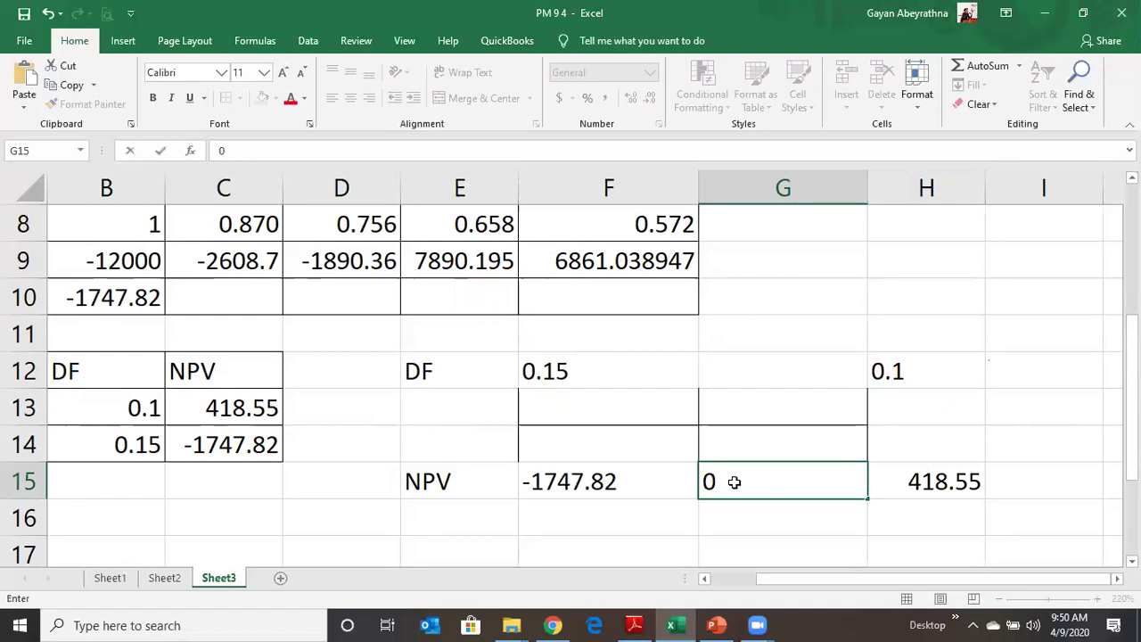
{"action": "left_click", "coordinate": [733, 482]}
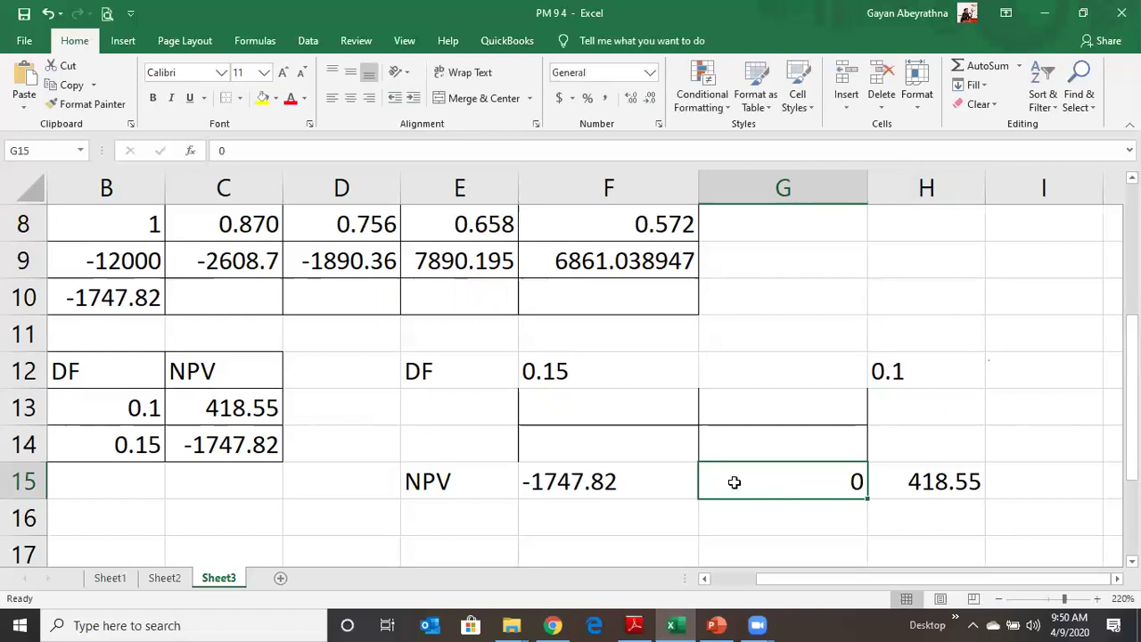
{"action": "key", "text": "alt+h"}
{"action": "key", "text": "a"}
{"action": "key", "text": "l"}
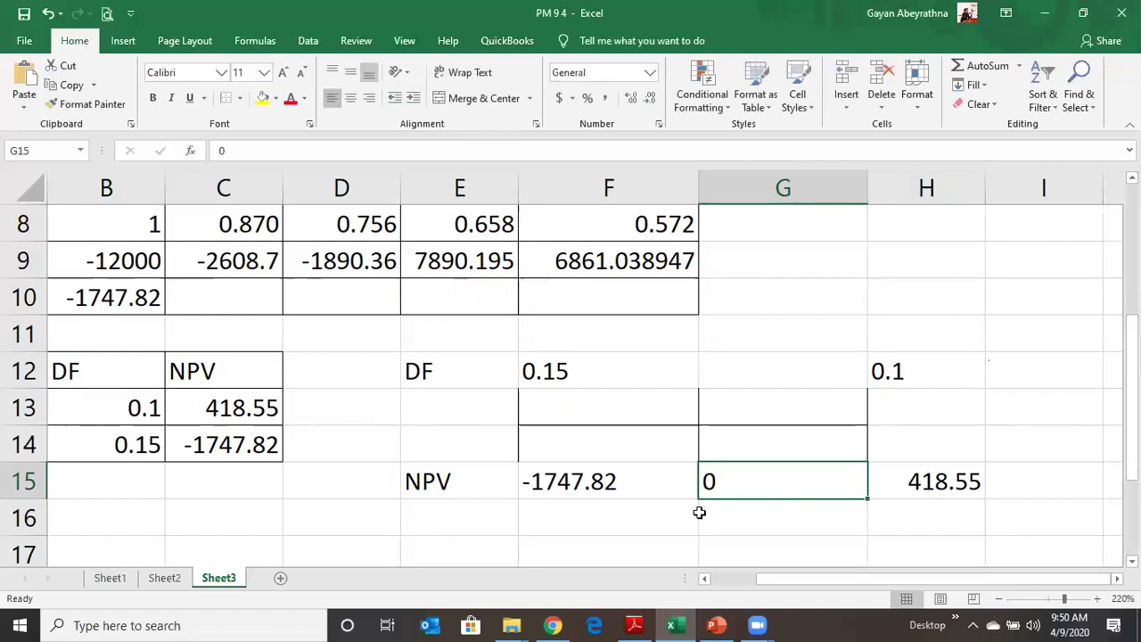
- Enter a question mark in G12 above the scale line's middle tick for the unknown discount factor
{"action": "left_click", "coordinate": [700, 515]}
{"action": "left_click", "coordinate": [709, 369]}
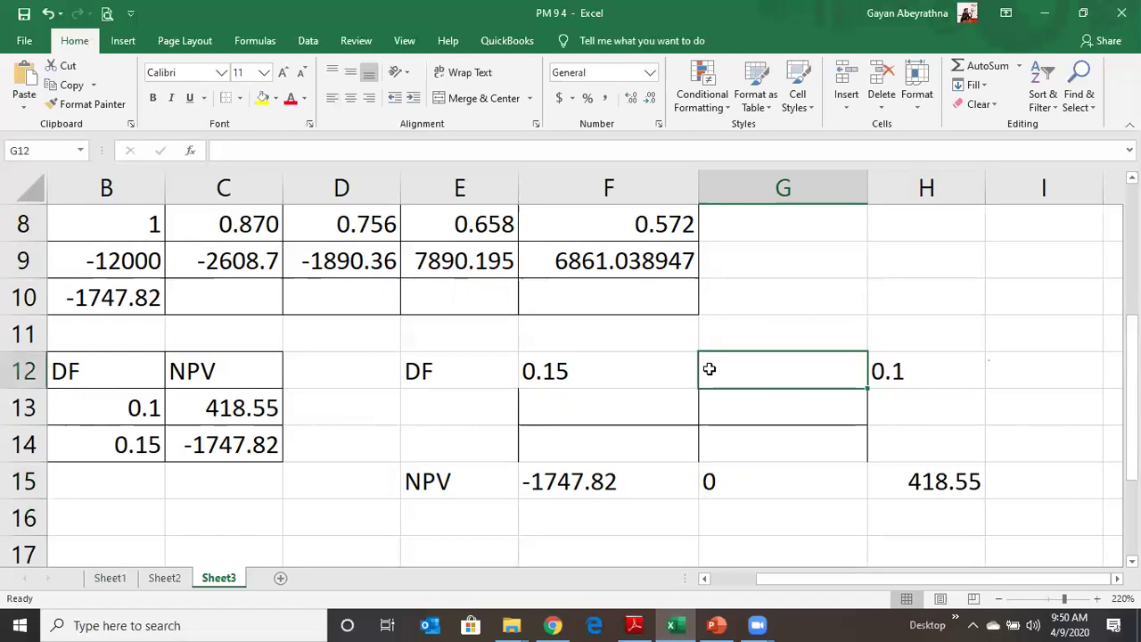
{"action": "double_click", "coordinate": [708, 369]}
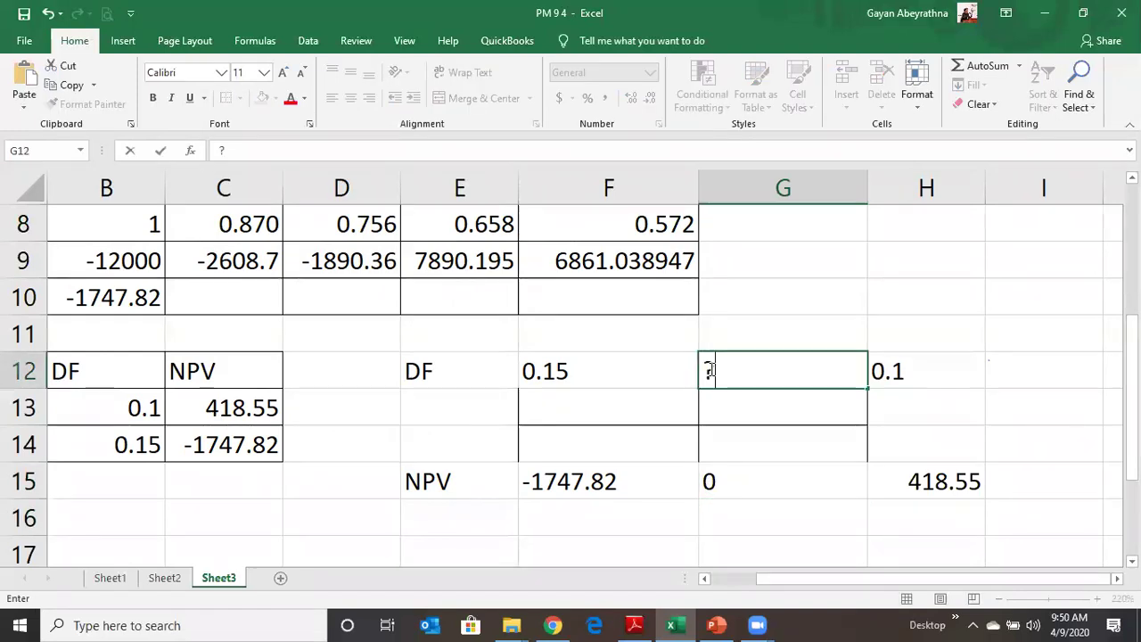
{"action": "key", "text": "Return"}
- Enter the label IRR in E17, two rows below the NPV label of the scale line
{"action": "key", "text": "Down"}
{"action": "key", "text": "Down"}
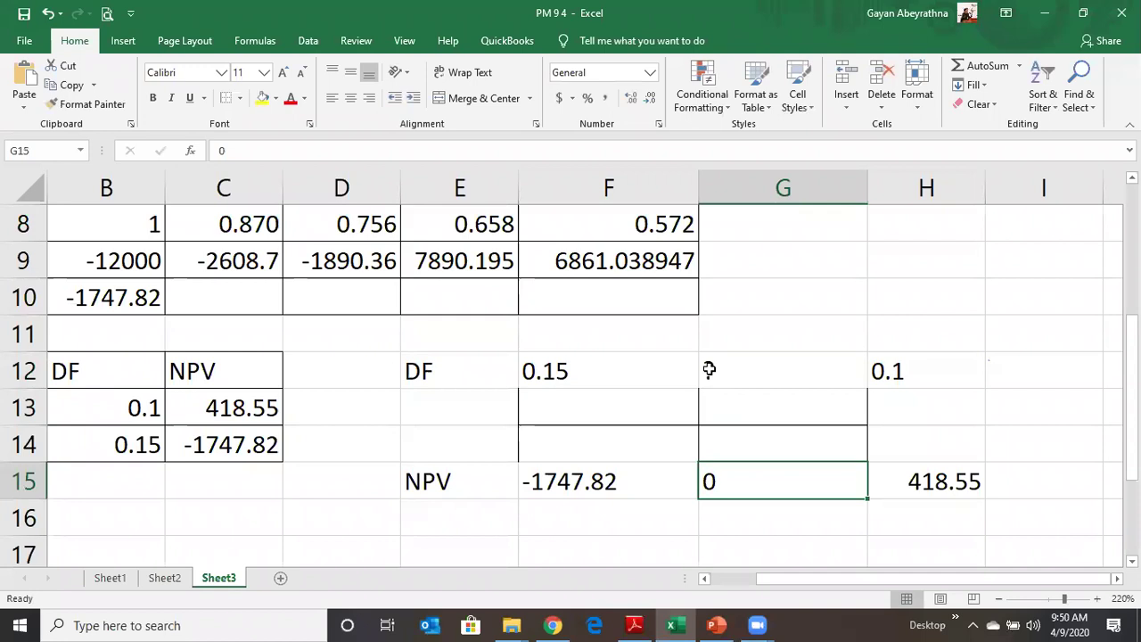
{"action": "key", "text": "Down"}
{"action": "key", "text": "Down"}
{"action": "key", "text": "Down"}
{"action": "key", "text": "Down"}
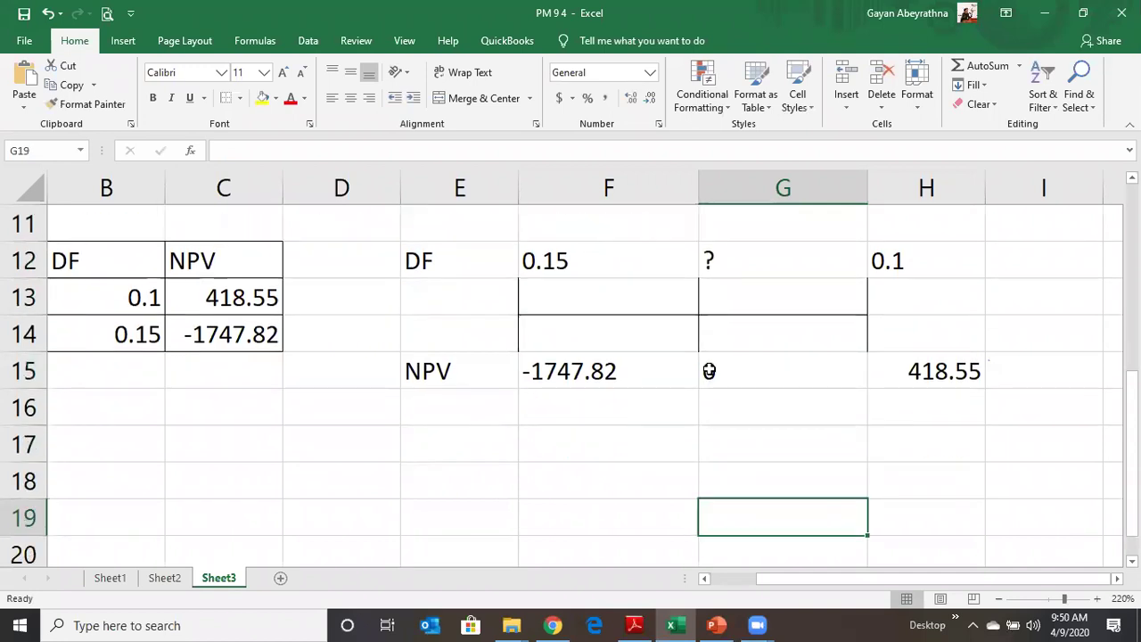
{"action": "key", "text": "Up"}
{"action": "key", "text": "Up"}
{"action": "key", "text": "Left"}
{"action": "key", "text": "Left"}
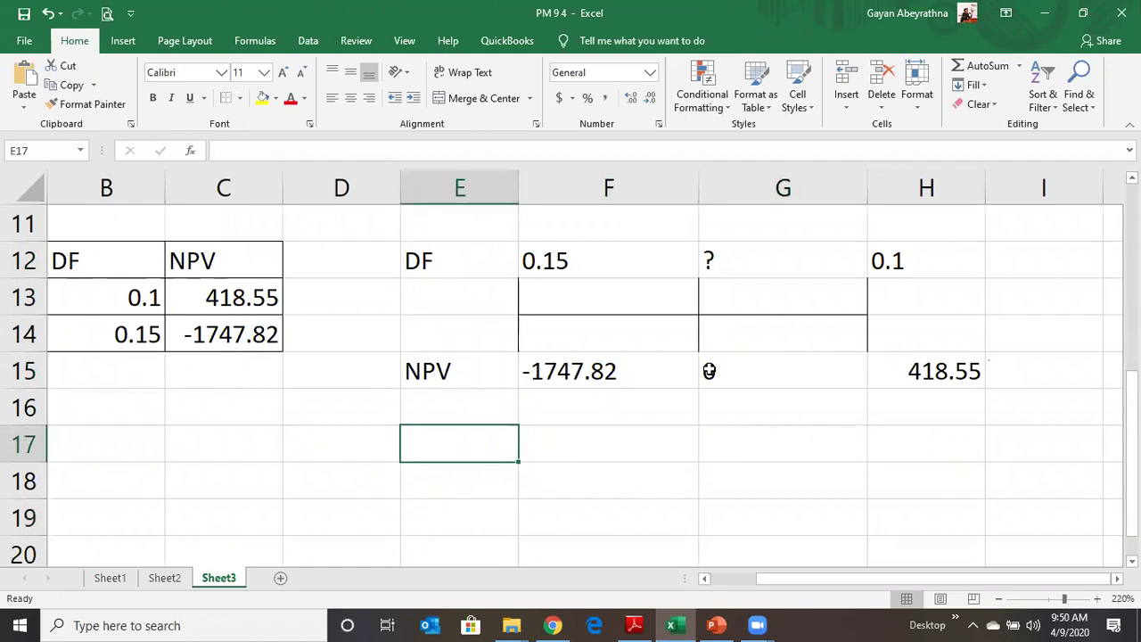
{"action": "type", "text": "IRR"}
{"action": "key", "text": "Tab"}
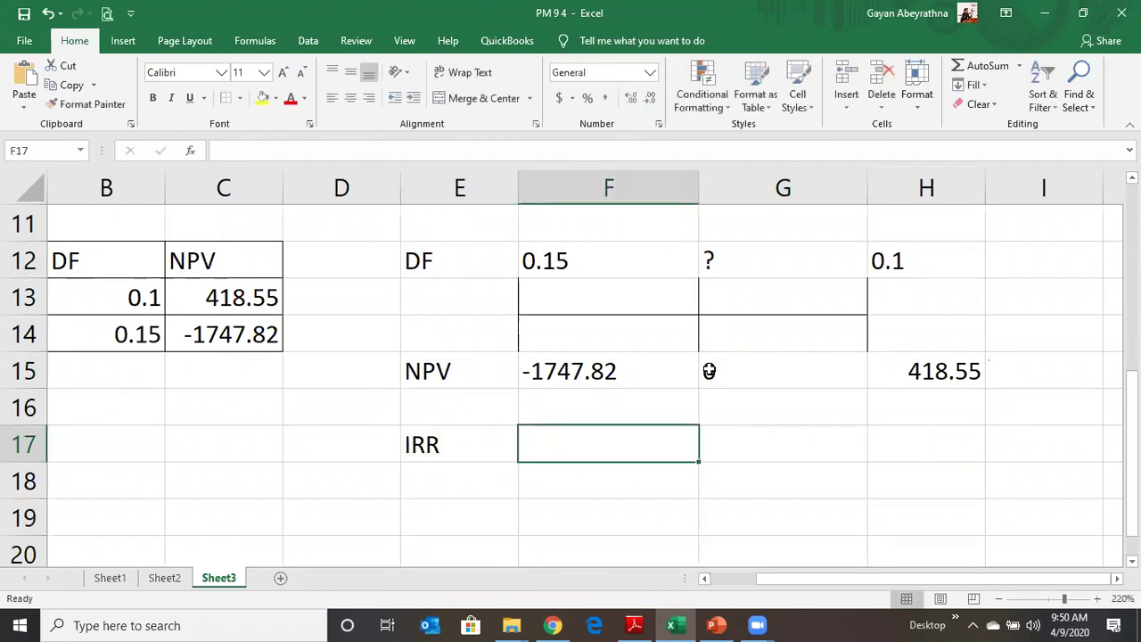
- Fill F11:G11 above the scale line with yellow and enter the discount factor difference 0.05 in F11
{"action": "left_click_drag", "start_coordinate": [564, 230], "coordinate": [788, 228]}
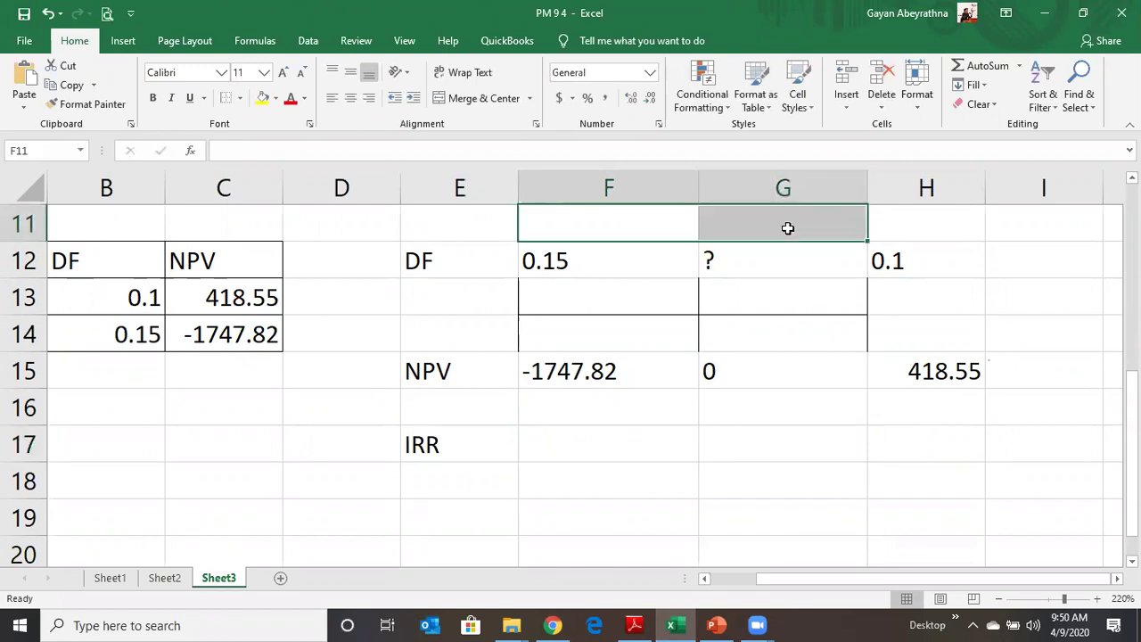
{"action": "left_click", "coordinate": [262, 97]}
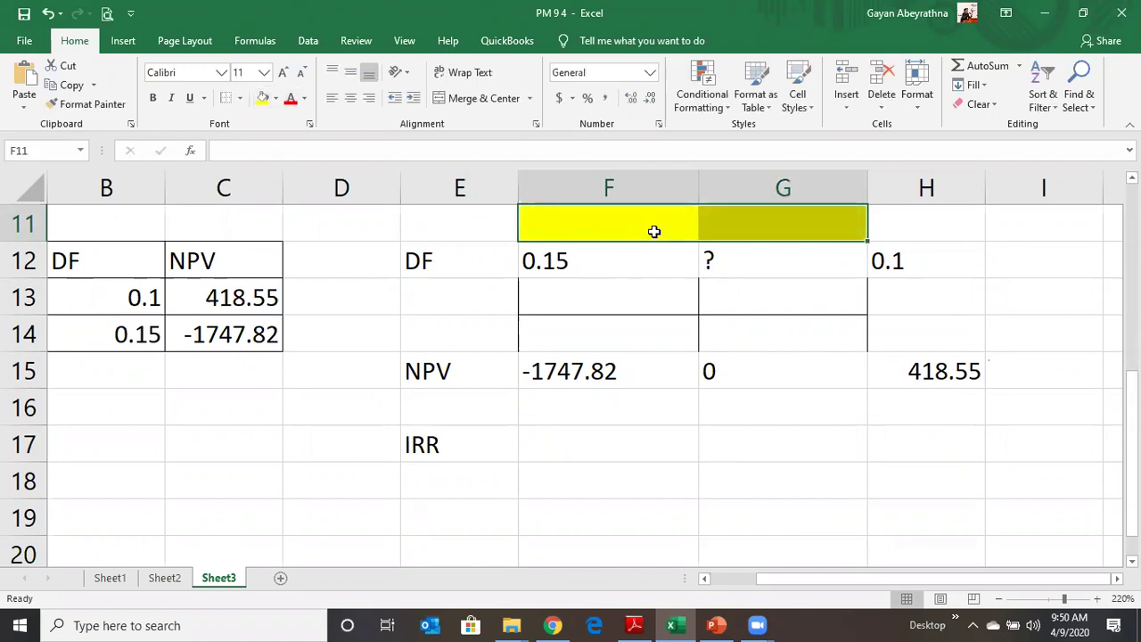
{"action": "left_click", "coordinate": [654, 232]}
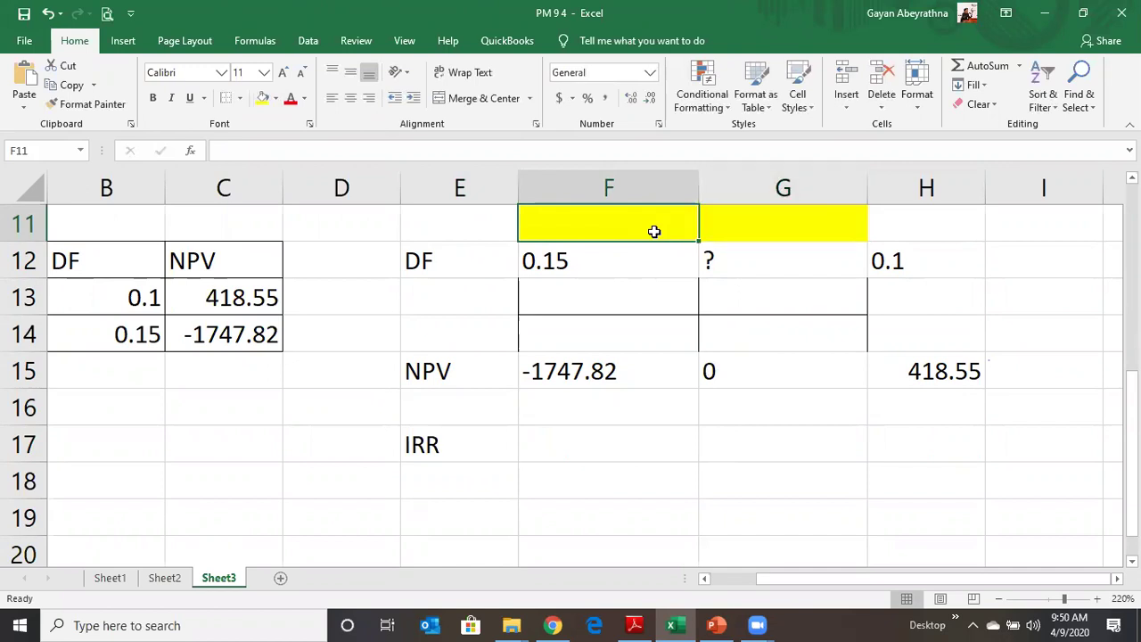
{"action": "type", "text": "."}
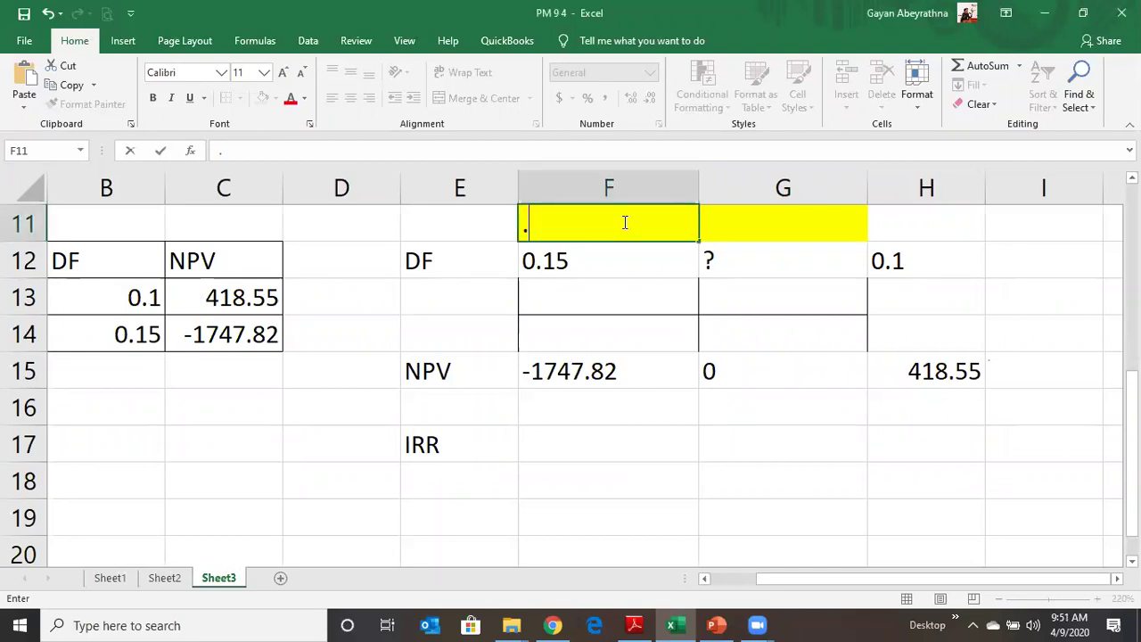
{"action": "type", "text": "05"}
{"action": "key", "text": "Return"}
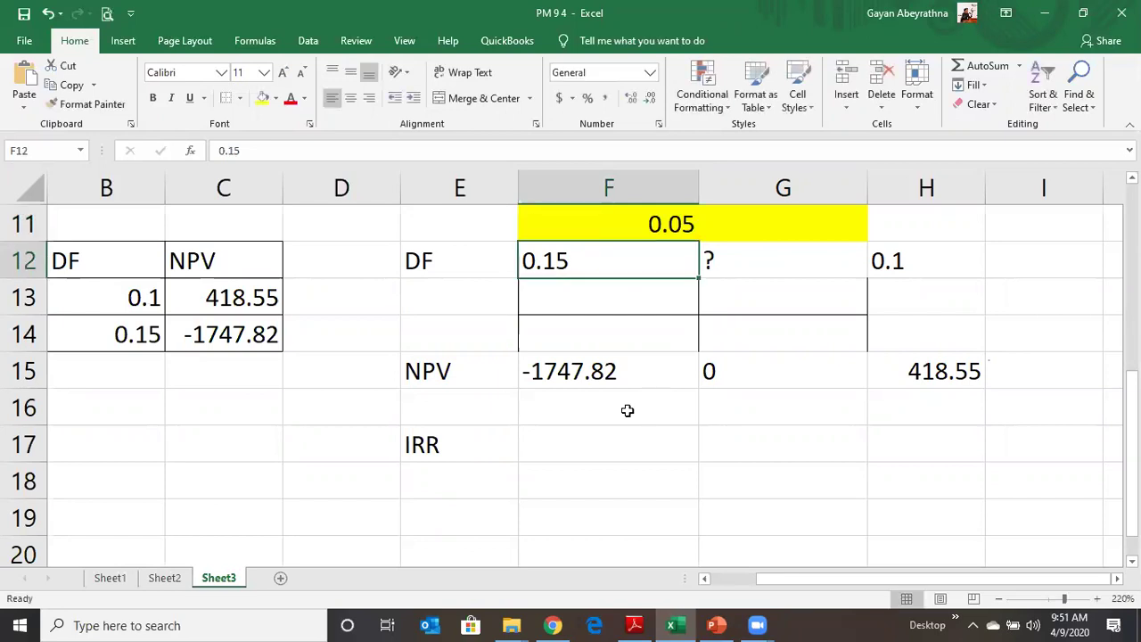
- Fill F16:G16 below the scale line's NPV values with light gray
{"action": "left_click_drag", "start_coordinate": [691, 408], "coordinate": [785, 410]}
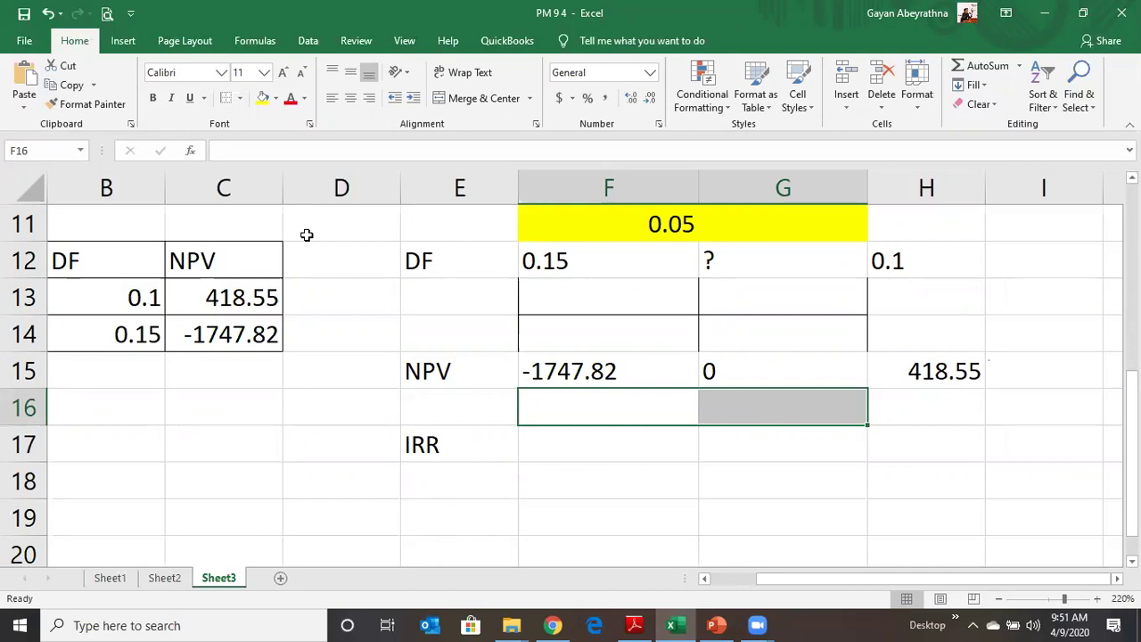
{"action": "left_click", "coordinate": [275, 98]}
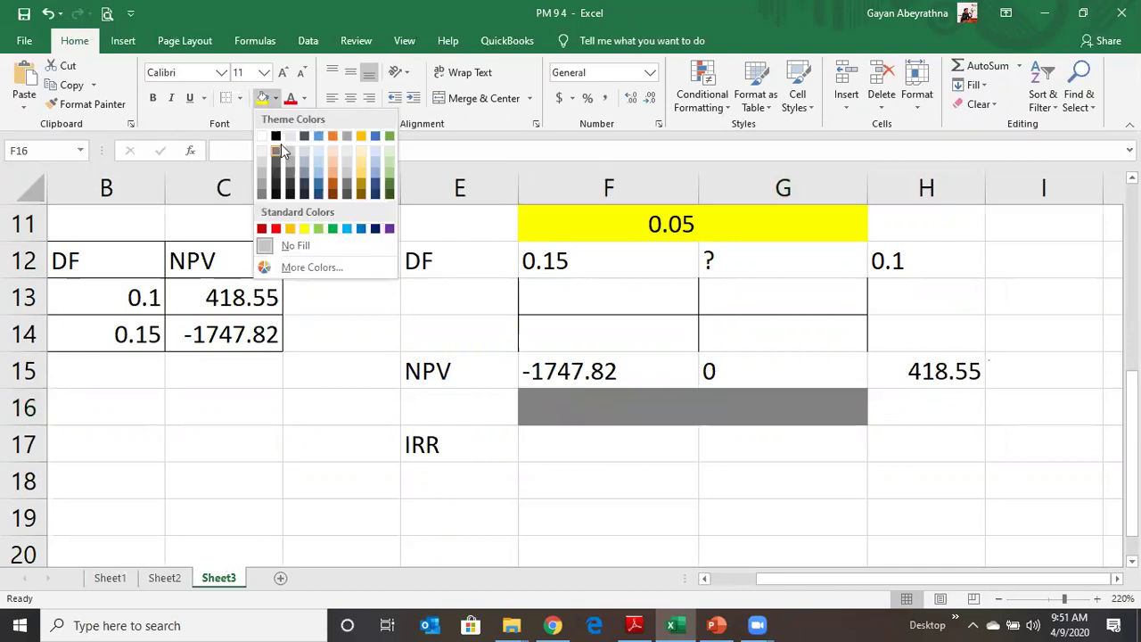
{"action": "left_click", "coordinate": [570, 346]}
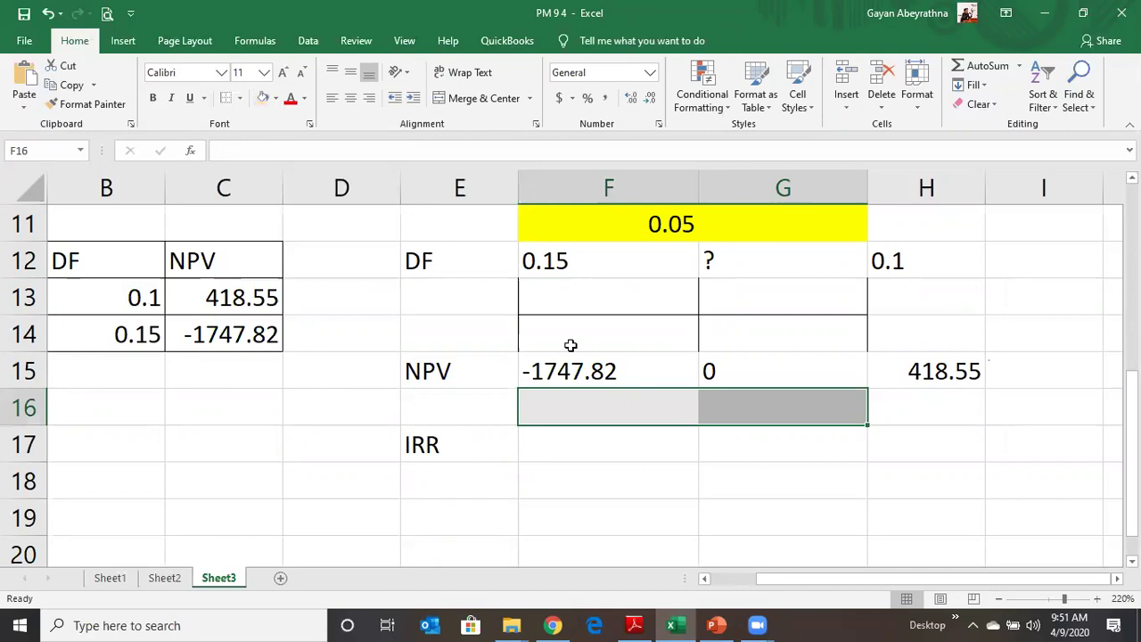
- Calculate the difference between the two end NPVs in F16 with the formula =(H15-F15)
{"action": "left_click", "coordinate": [639, 402]}
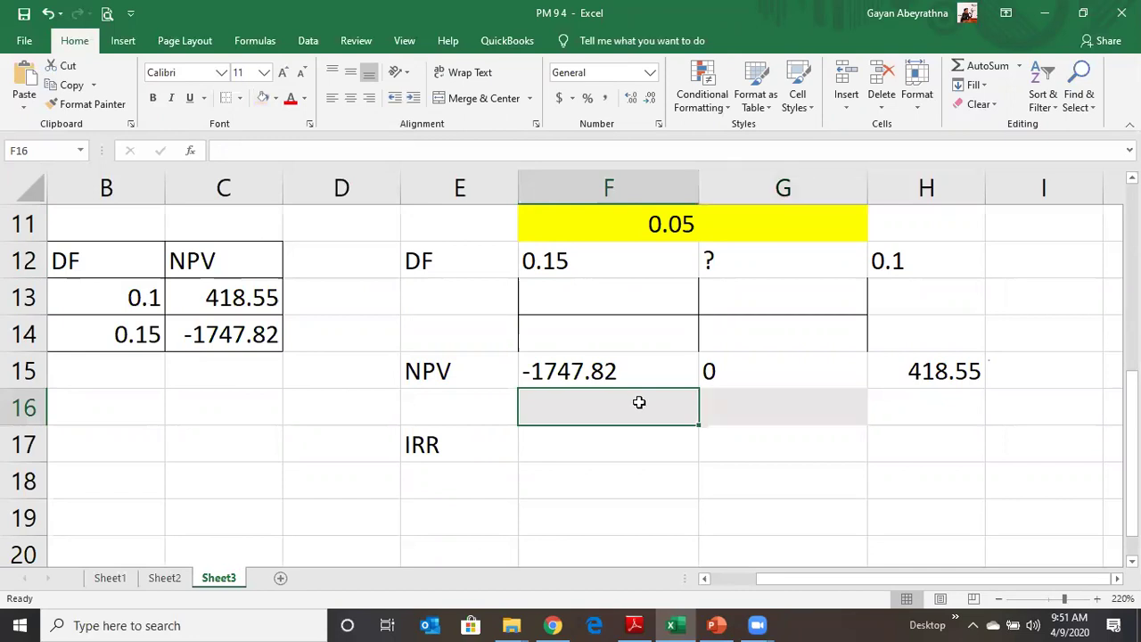
{"action": "type", "text": "="}
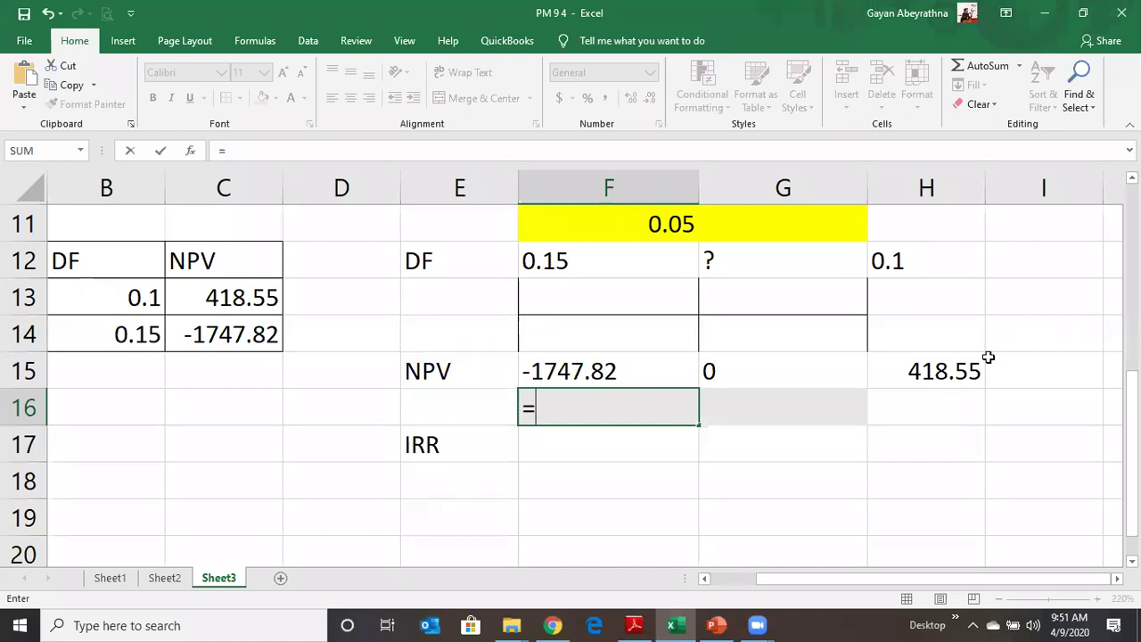
{"action": "type", "text": "("}
{"action": "left_click", "coordinate": [932, 374]}
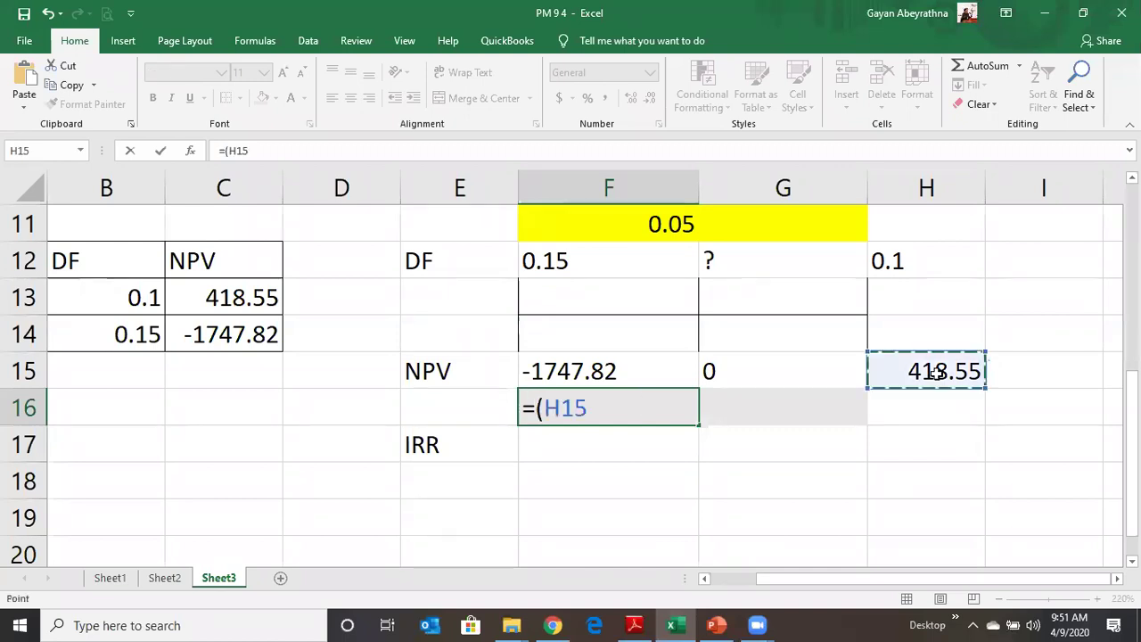
{"action": "type", "text": "-"}
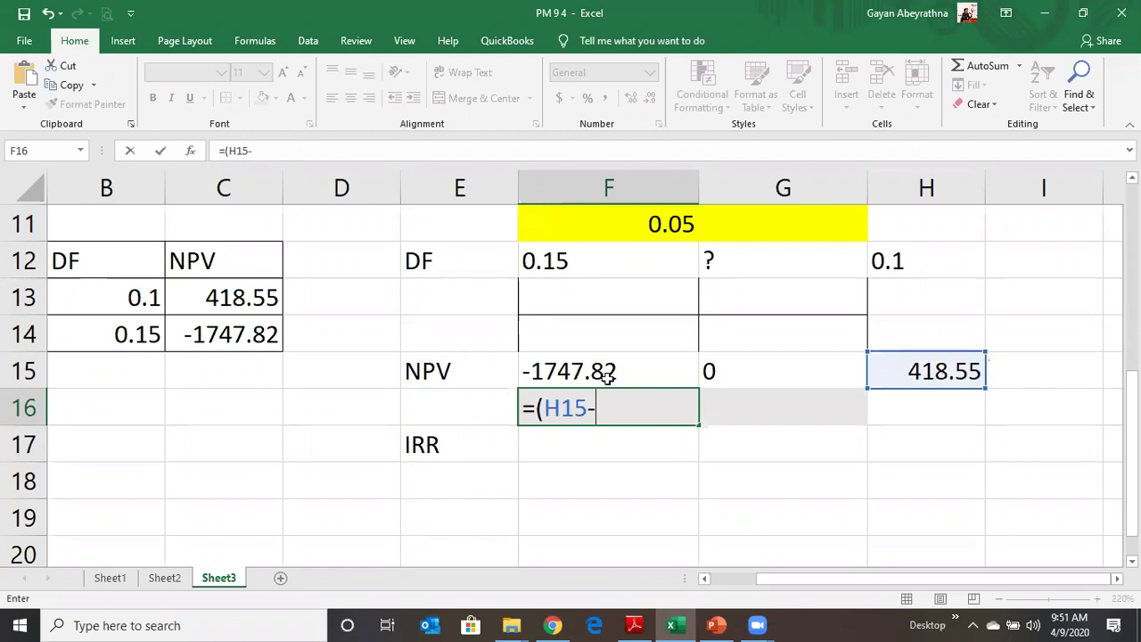
{"action": "left_click", "coordinate": [606, 377]}
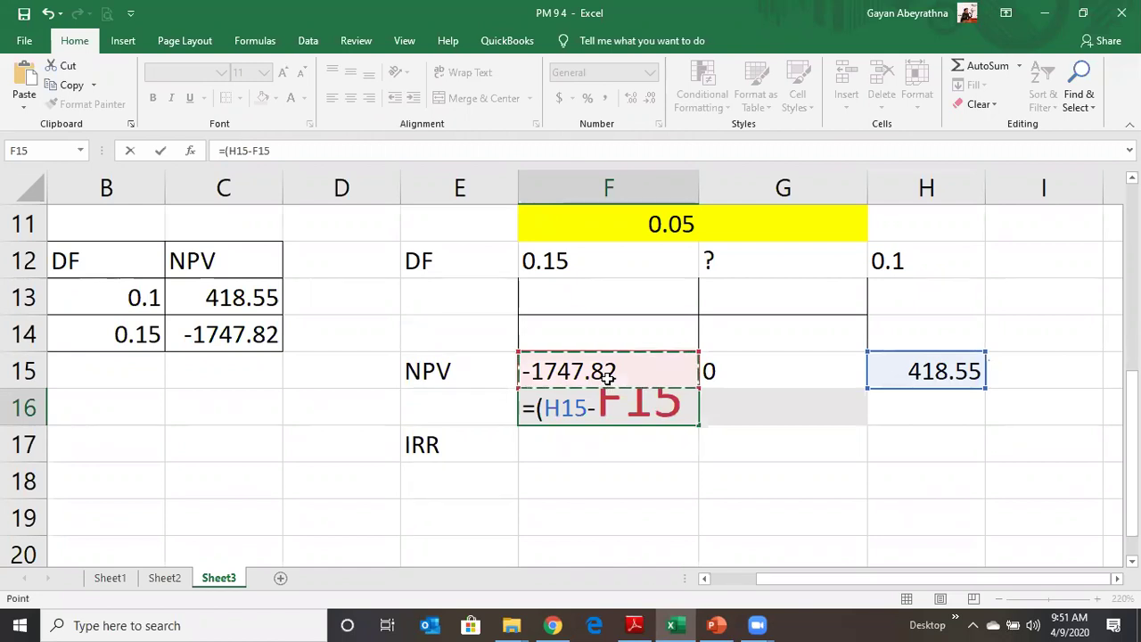
{"action": "type", "text": ")"}
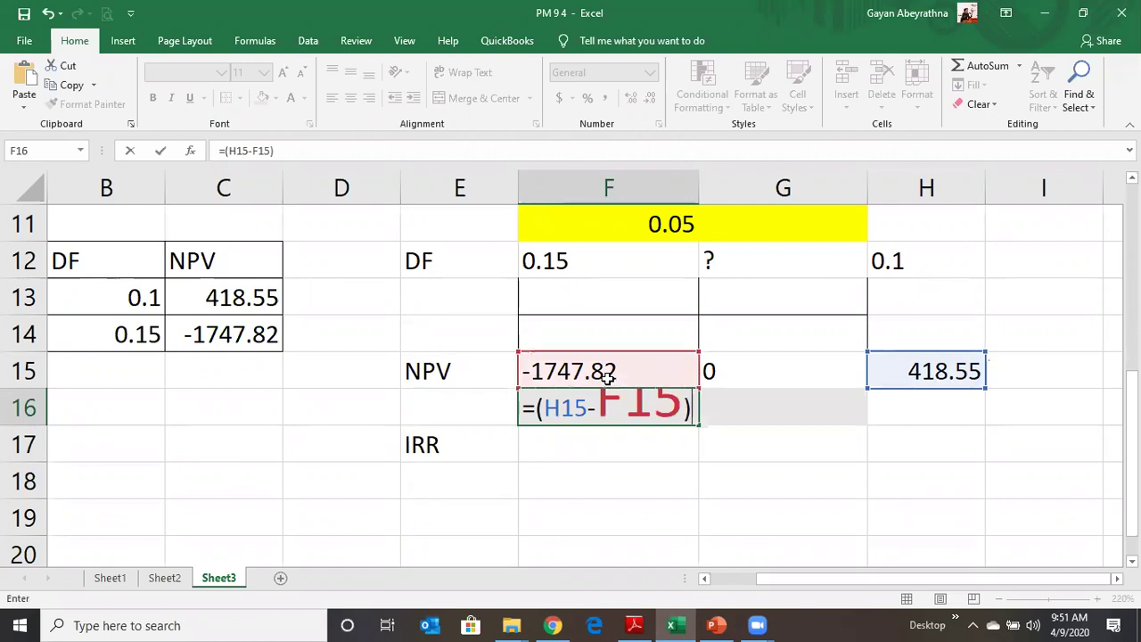
{"action": "key", "text": "Return"}
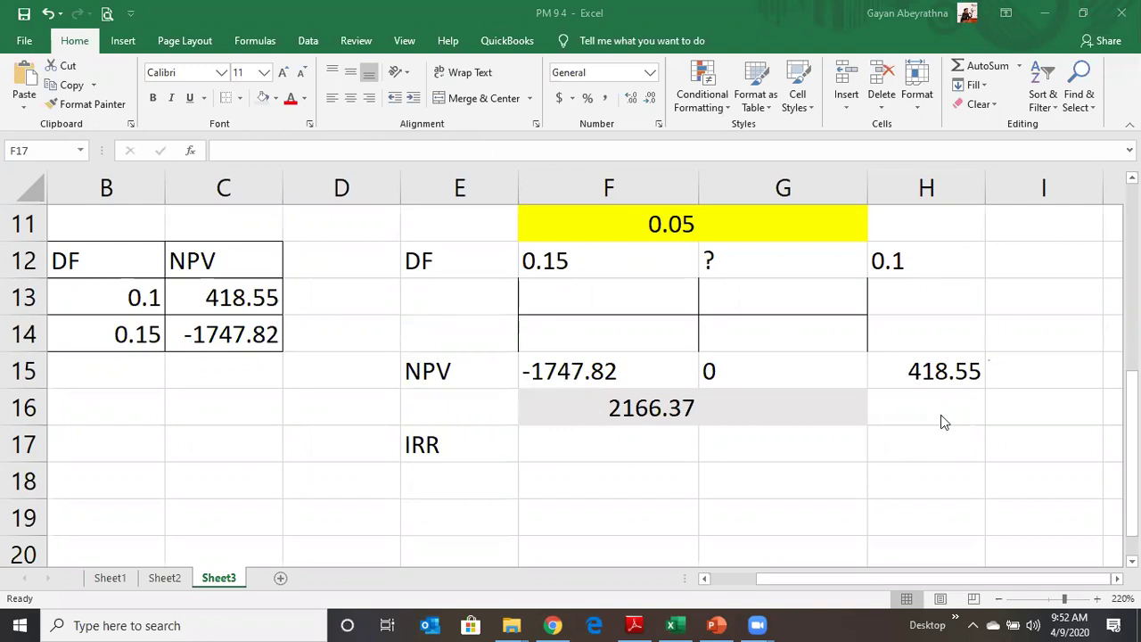
{"action": "left_click", "coordinate": [640, 410]}
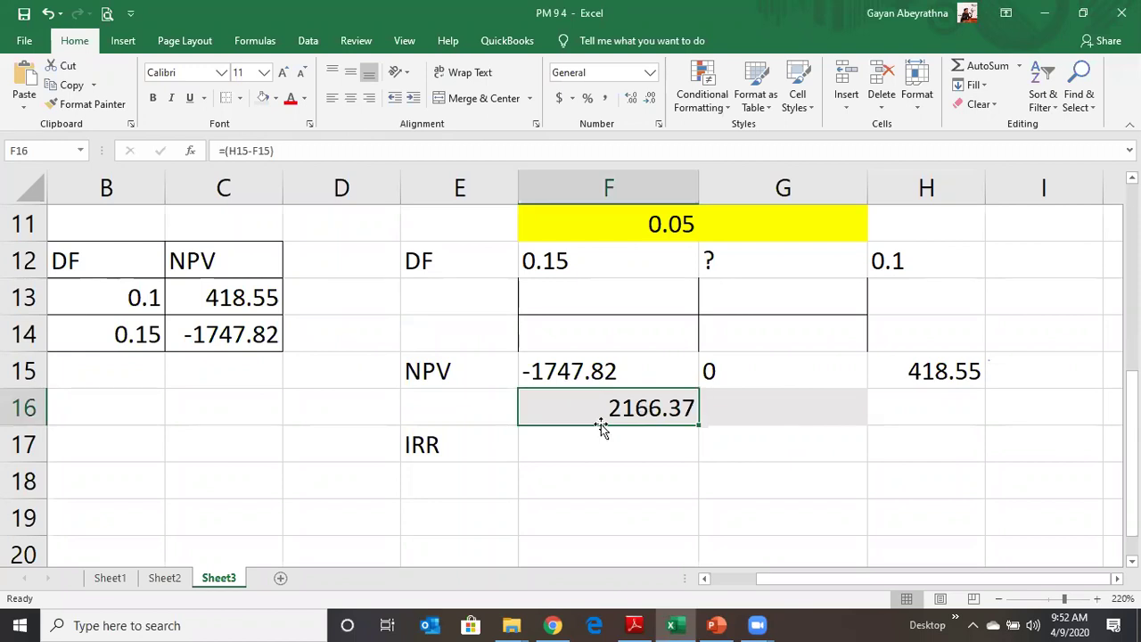
{"action": "left_click", "coordinate": [592, 442]}
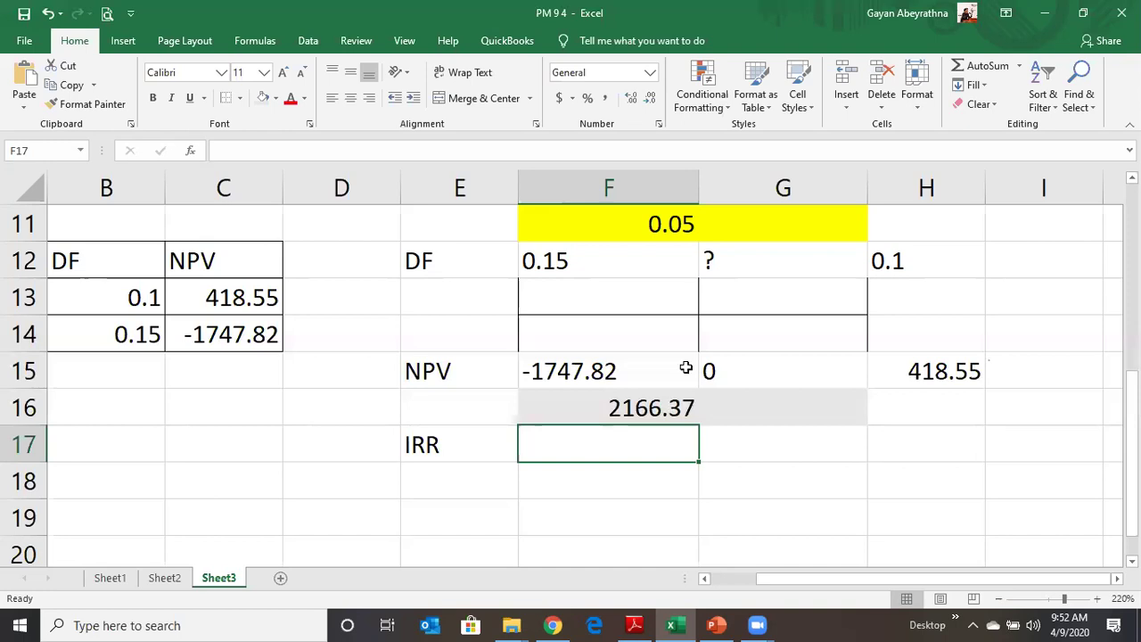
{"action": "left_click", "coordinate": [713, 372]}
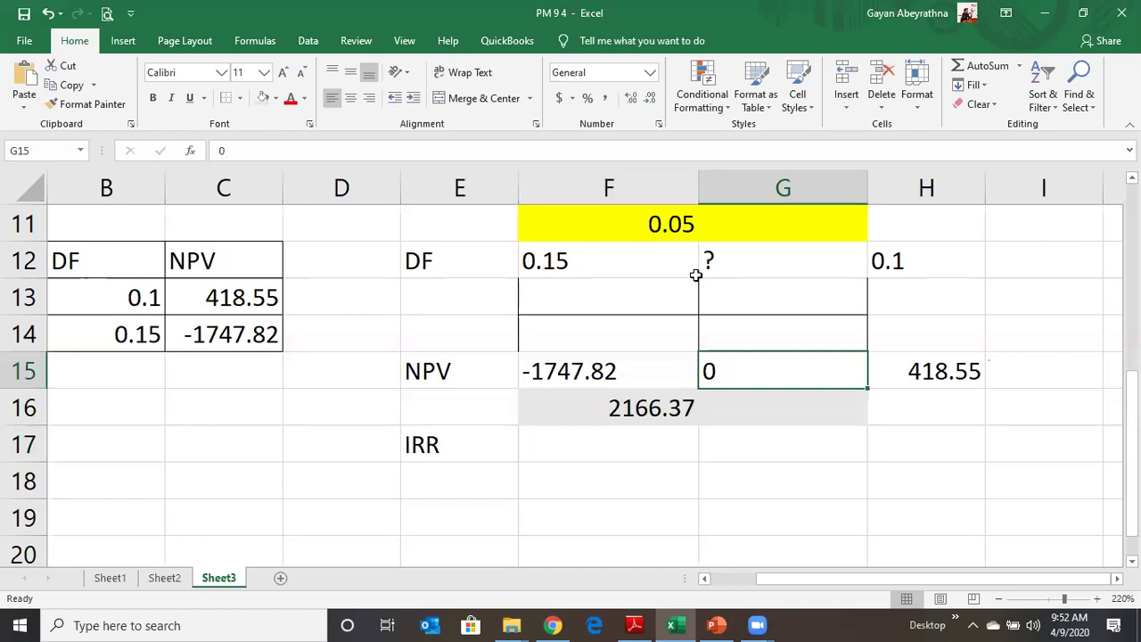
- Calculate the IRR from the 15% end in F17 with the formula =0.15-((0.05/2166.37)*1747.82)
{"action": "left_click", "coordinate": [585, 442]}
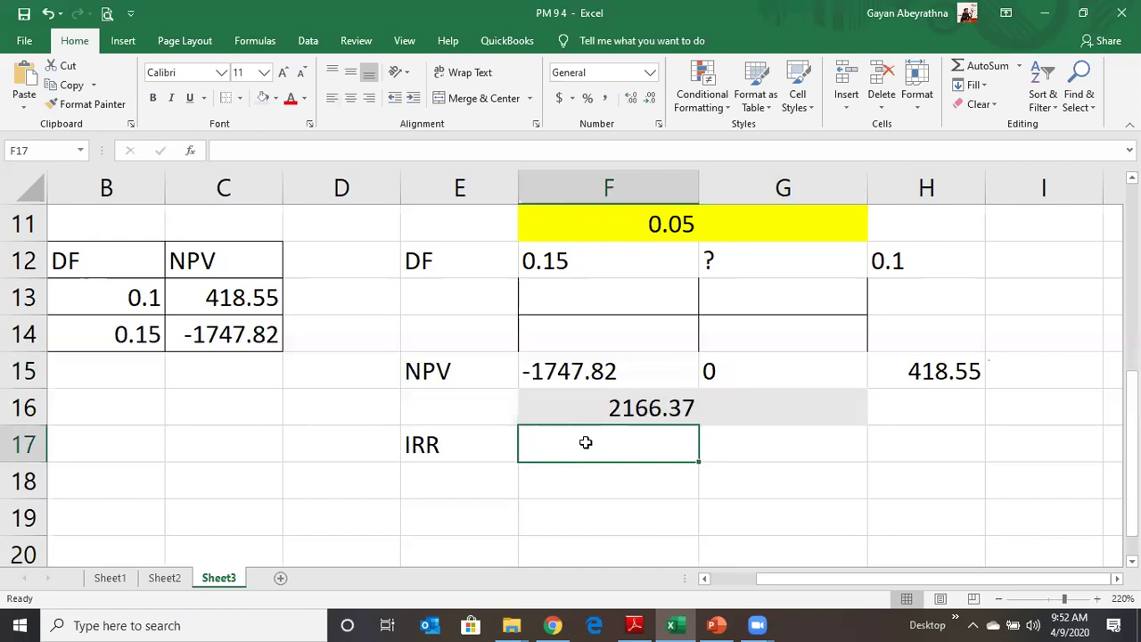
{"action": "type", "text": "="}
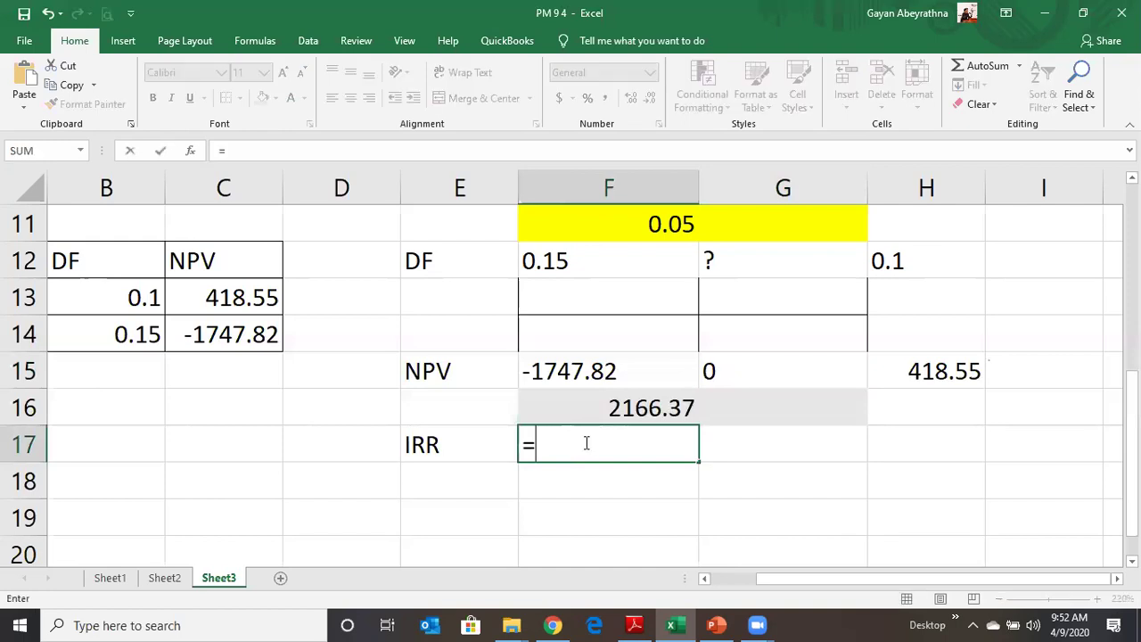
{"action": "key", "text": "F2"}
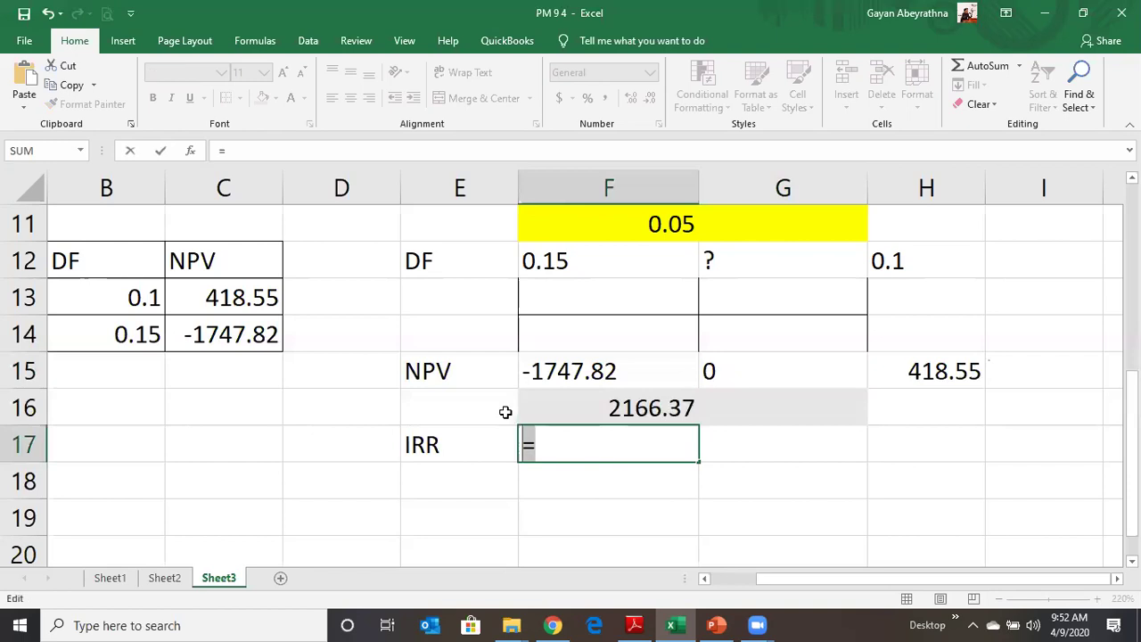
{"action": "left_click", "coordinate": [552, 260]}
{"action": "key", "text": "BackSpace"}
{"action": "key", "text": "BackSpace"}
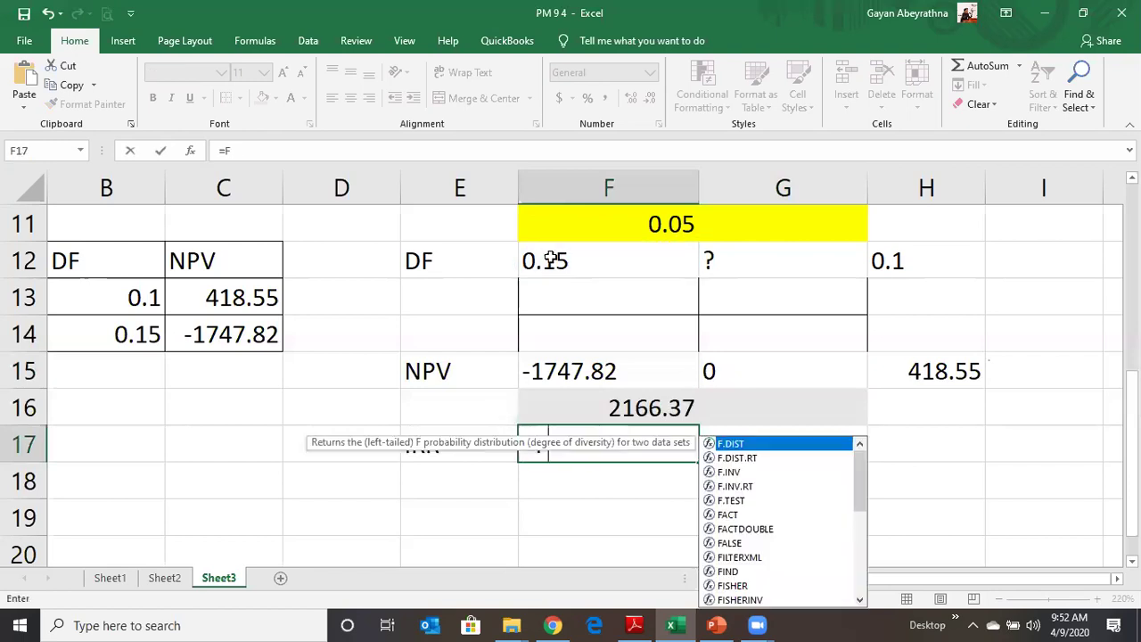
{"action": "key", "text": "BackSpace"}
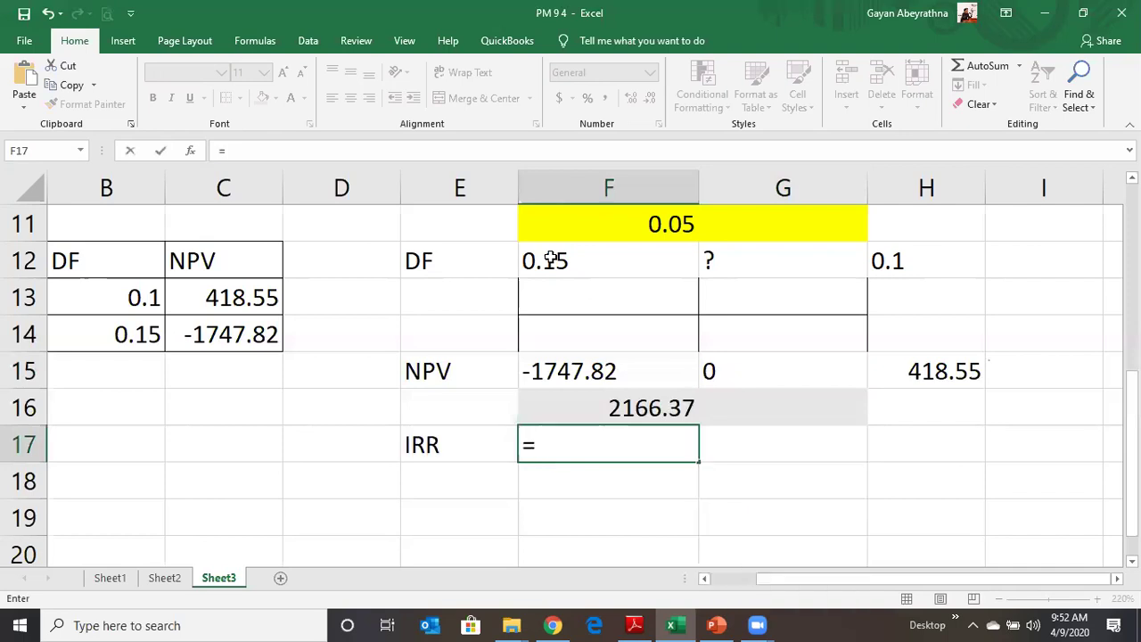
{"action": "type", "text": "0.15-"}
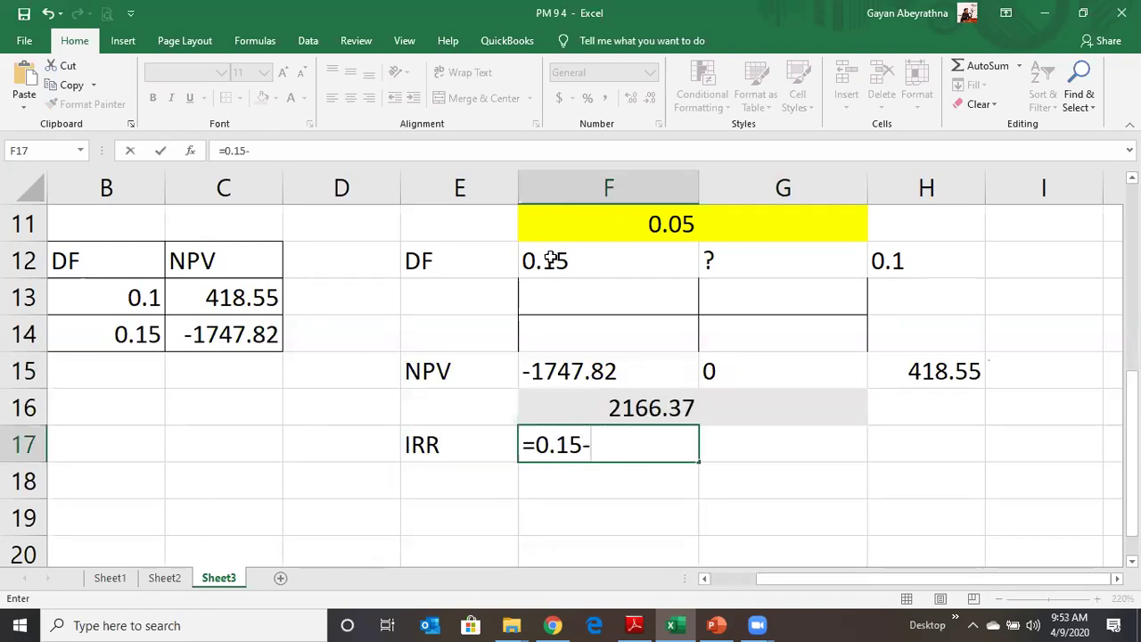
{"action": "type", "text": "(("}
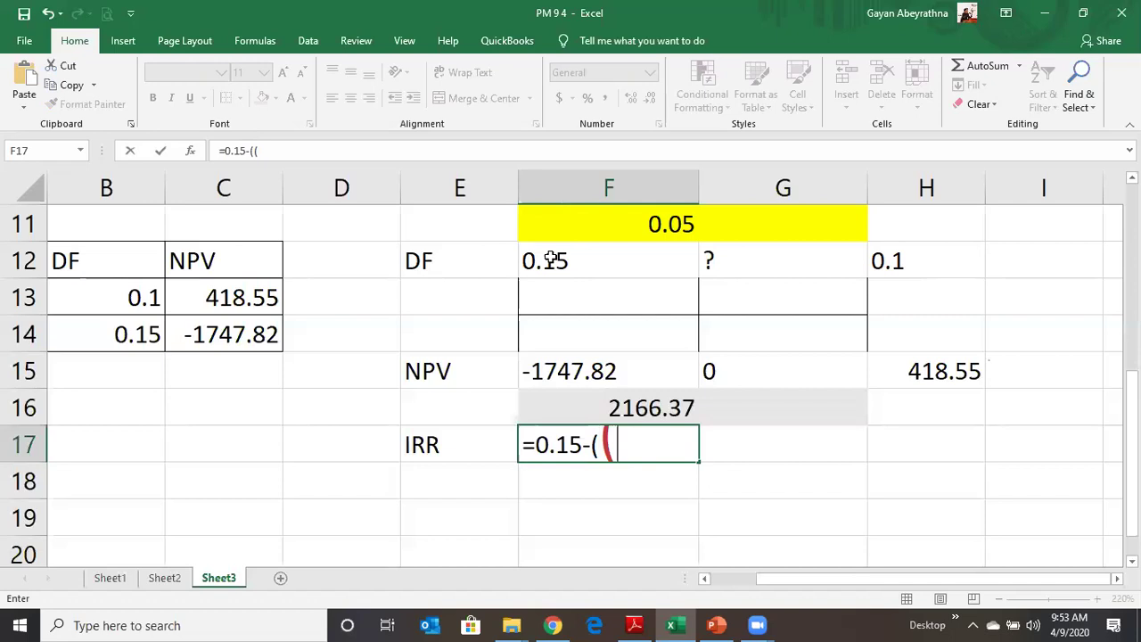
{"action": "type", "text": "0.05/"}
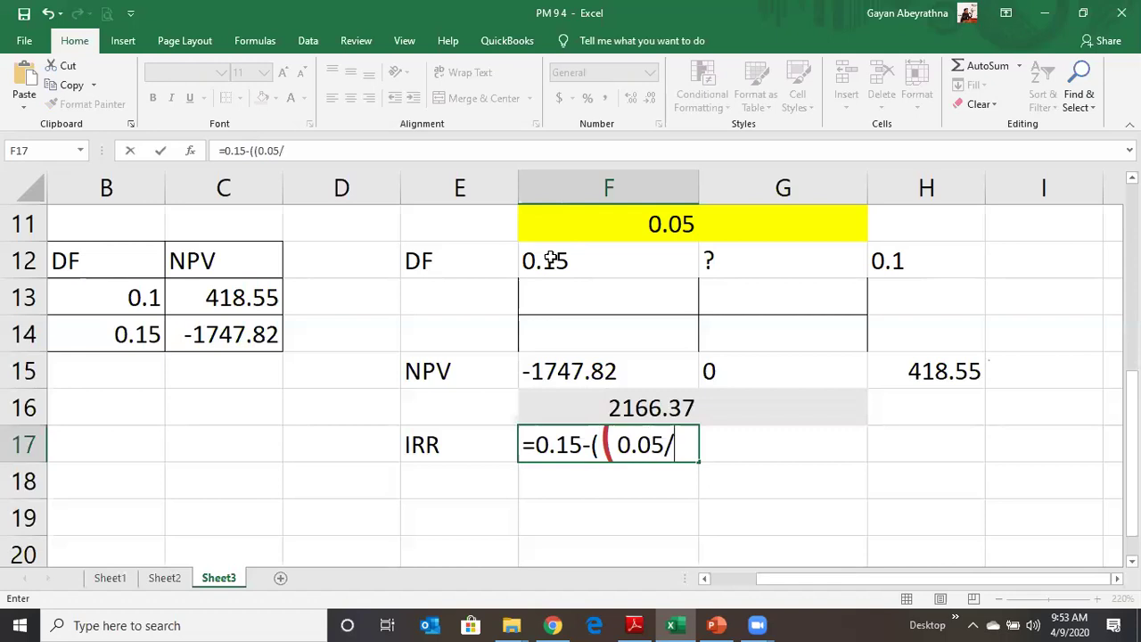
{"action": "type", "text": "2166"}
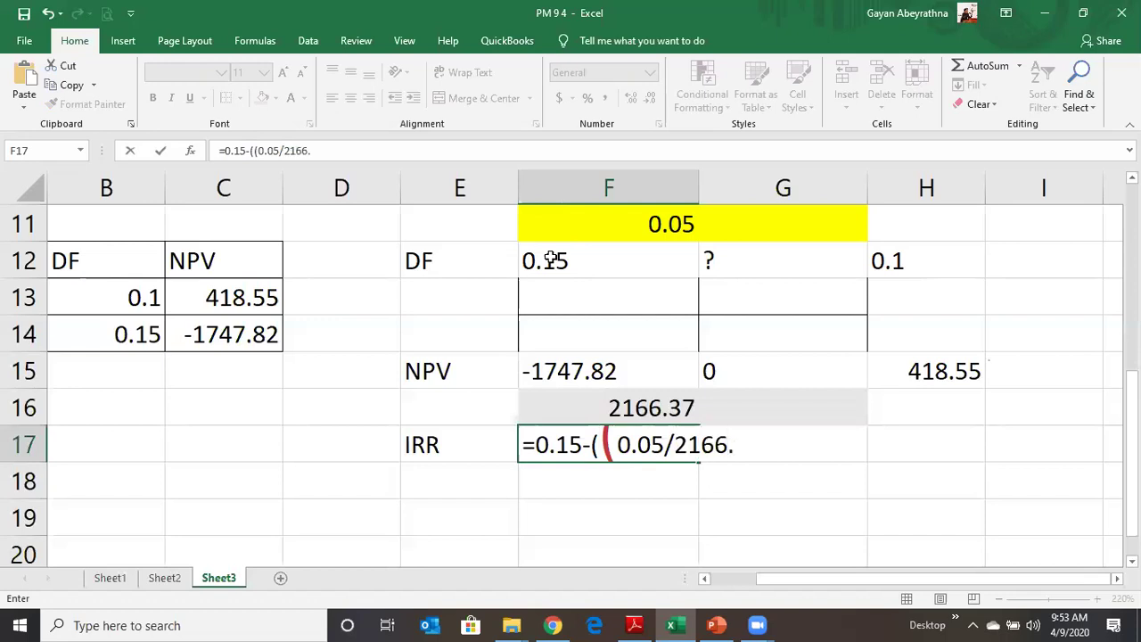
{"action": "type", "text": ".37)"}
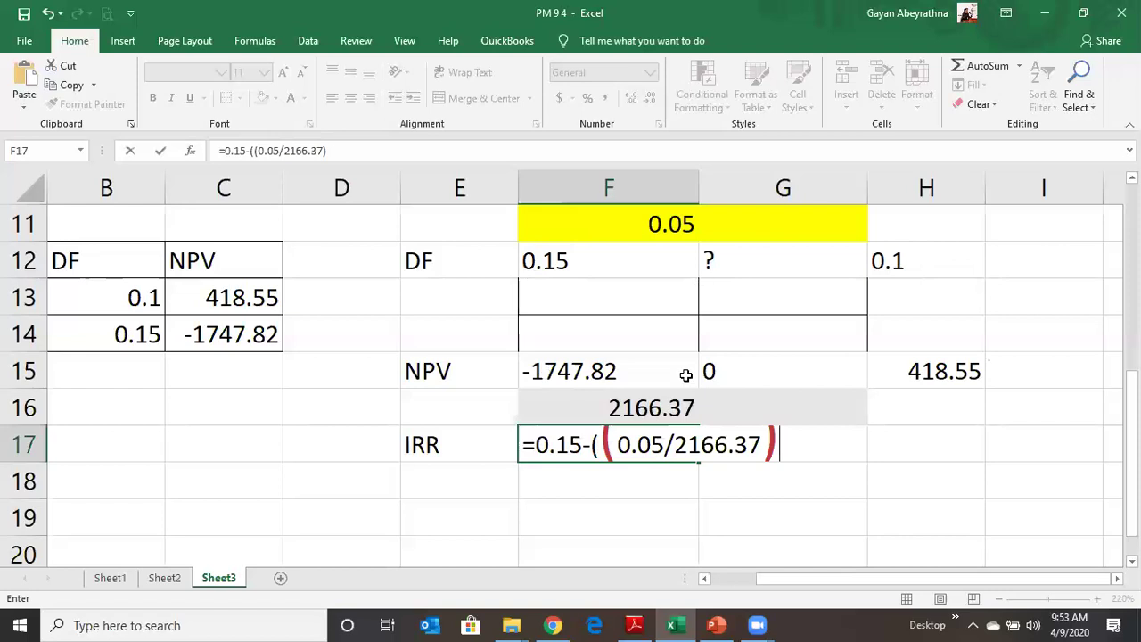
{"action": "type", "text": "174"}
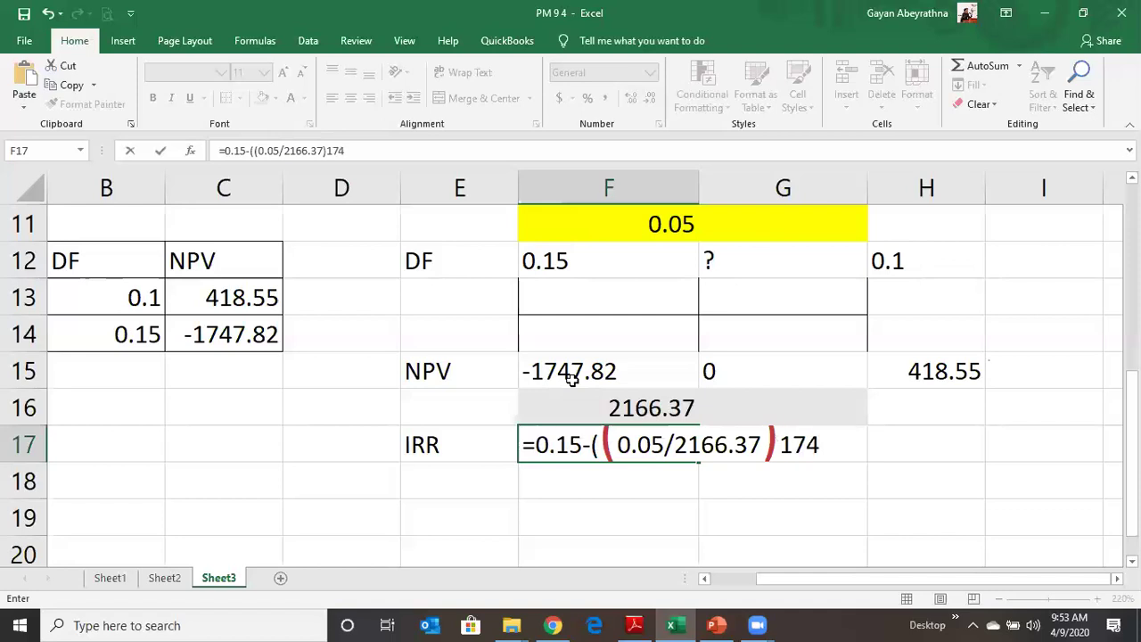
{"action": "type", "text": "7.82"}
{"action": "type", "text": ")"}
{"action": "key", "text": "Return"}
{"action": "left_click", "coordinate": [572, 380]}
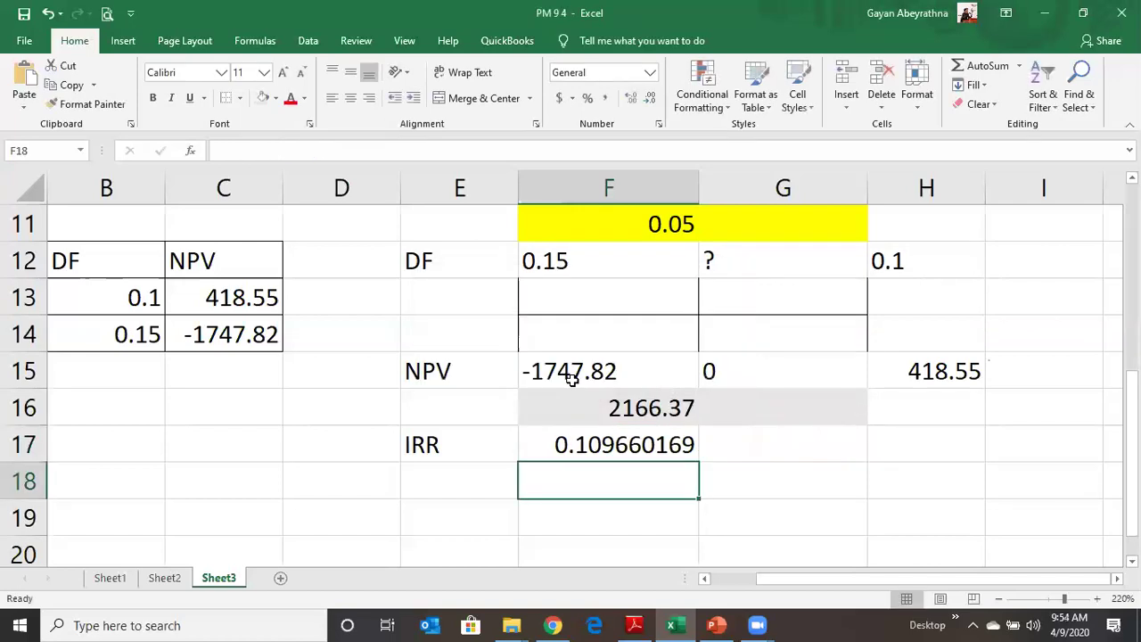
- Reduce the IRR result in F17 to three decimal places
{"action": "left_click", "coordinate": [562, 446]}
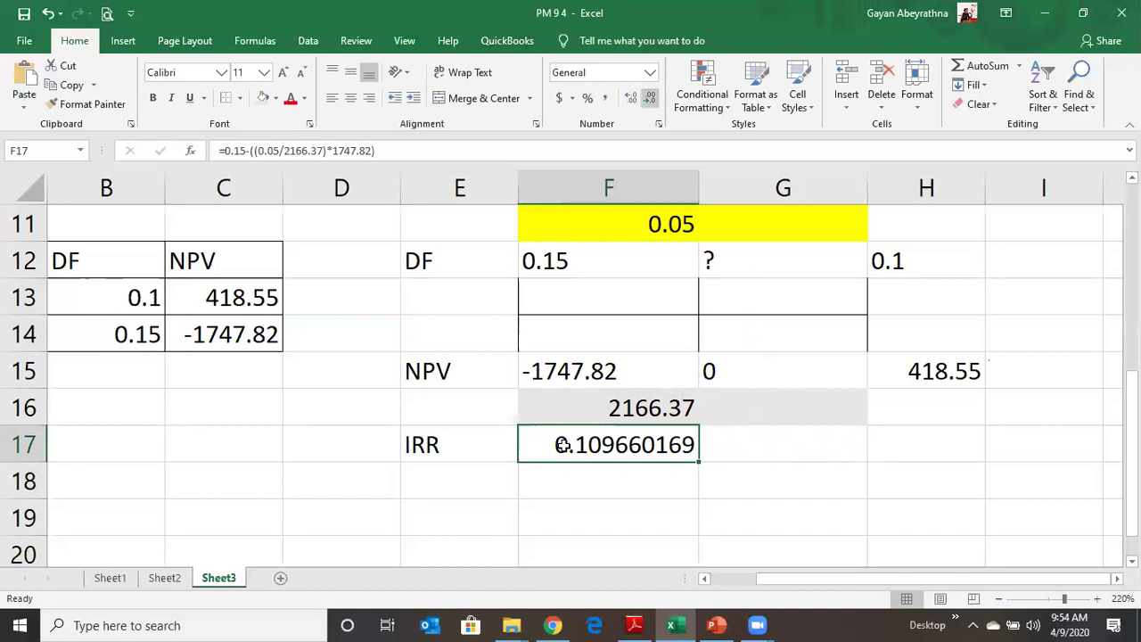
{"action": "key", "text": "alt+h"}
{"action": "key", "text": "9"}
{"action": "key", "text": "alt+h"}
{"action": "key", "text": "9"}
{"action": "key", "text": "alt+h"}
{"action": "key", "text": "9"}
{"action": "key", "text": "alt+h"}
{"action": "key", "text": "9"}
{"action": "key", "text": "alt+h"}
{"action": "key", "text": "9"}
{"action": "key", "text": "alt+h"}
{"action": "key", "text": "9"}
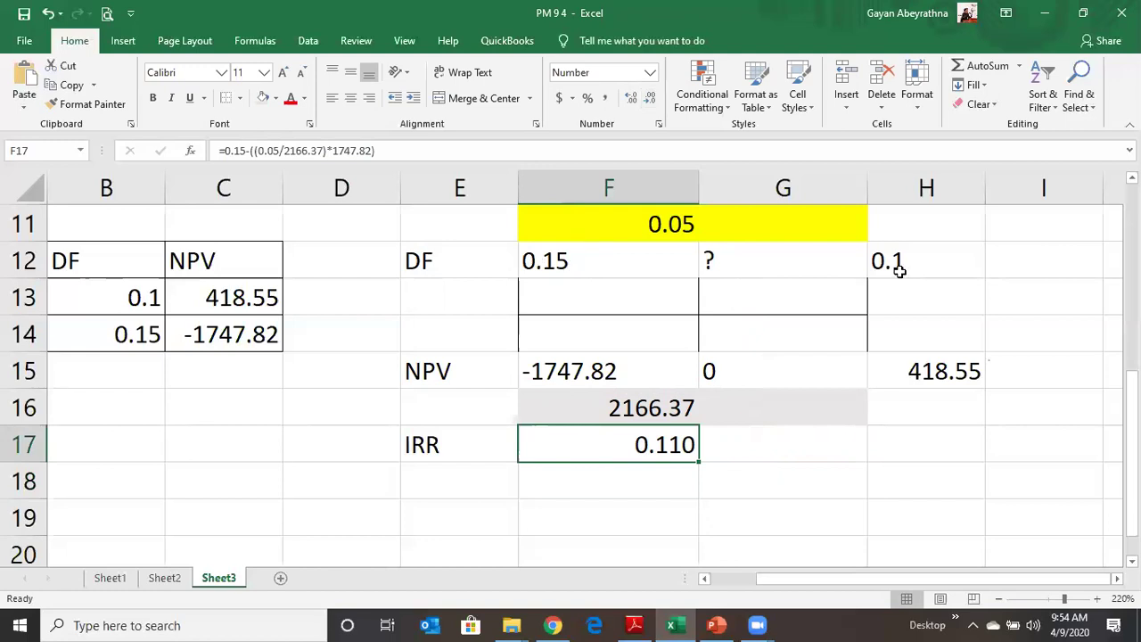
- Enter a second IRR label in E18 and begin the formula in F18 with =0.1+((
{"action": "left_click", "coordinate": [869, 260]}
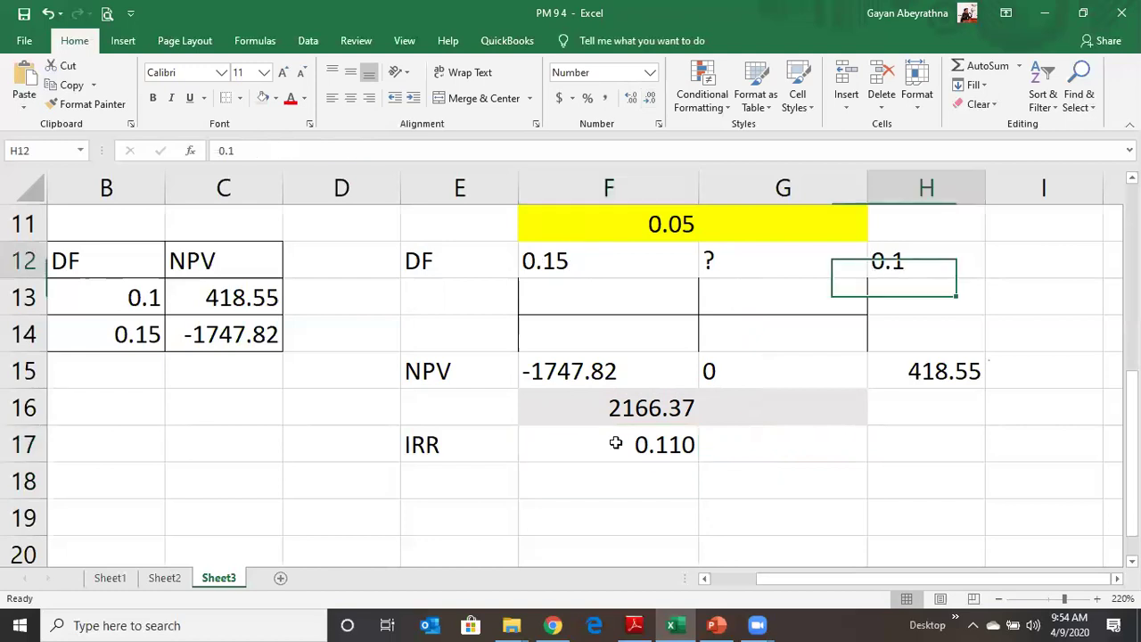
{"action": "left_click", "coordinate": [428, 483]}
{"action": "type", "text": "I"}
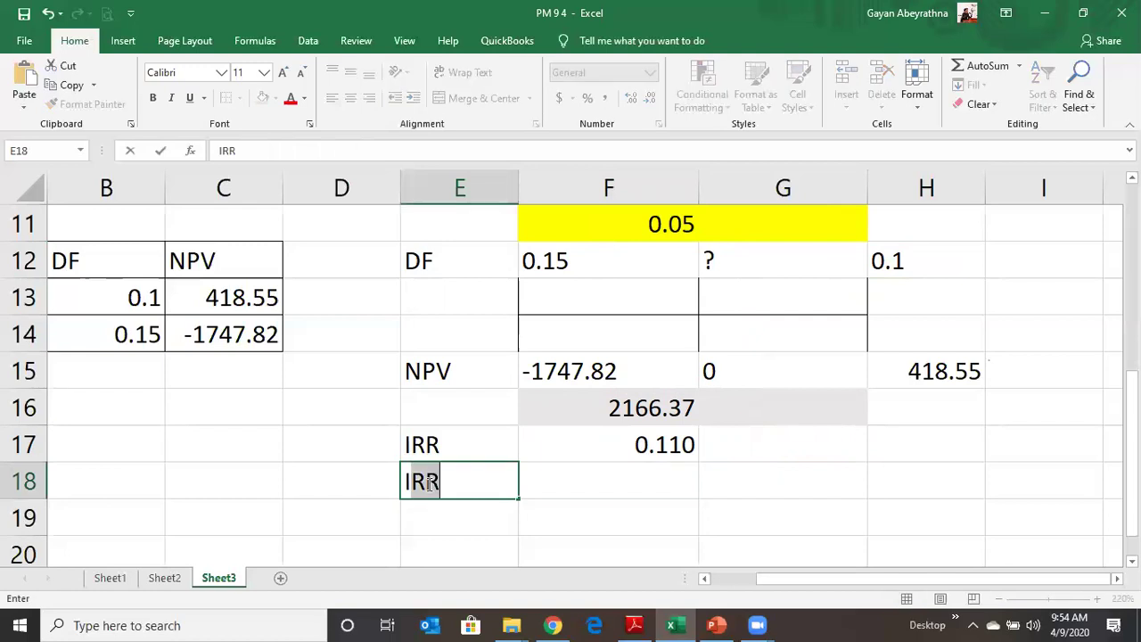
{"action": "type", "text": "RR"}
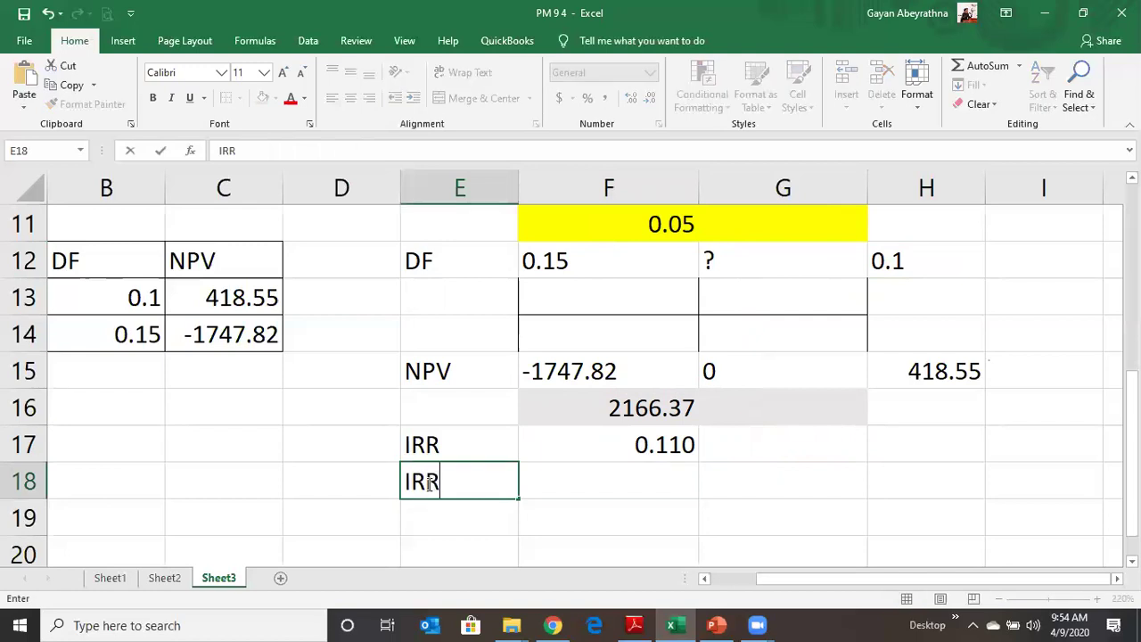
{"action": "left_click", "coordinate": [595, 492]}
{"action": "type", "text": "="}
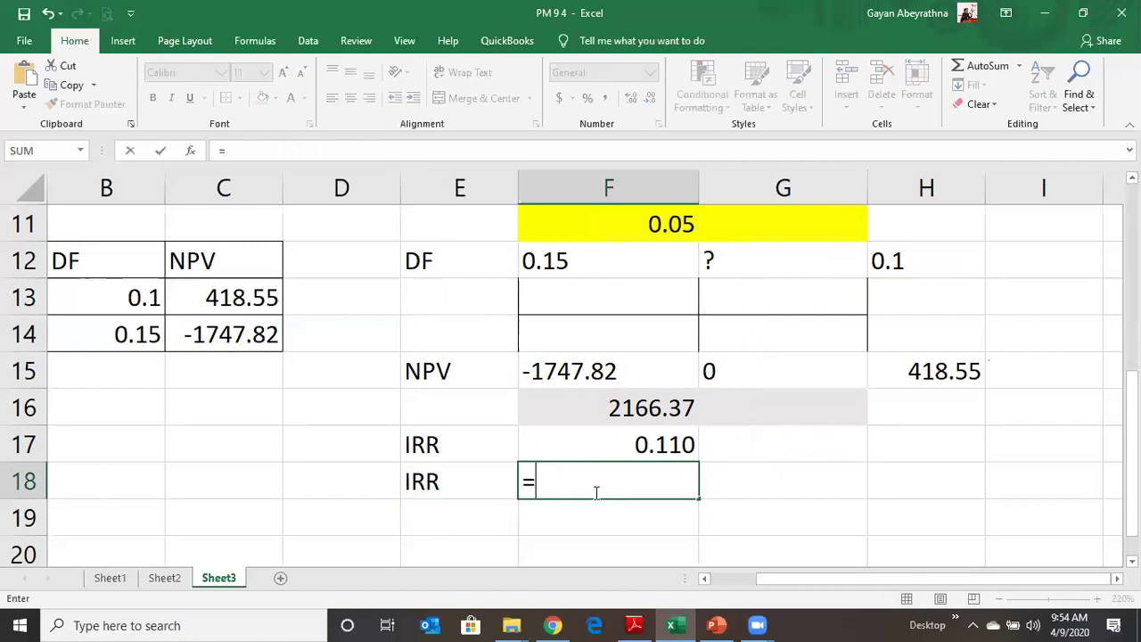
{"action": "type", "text": "0.1+("}
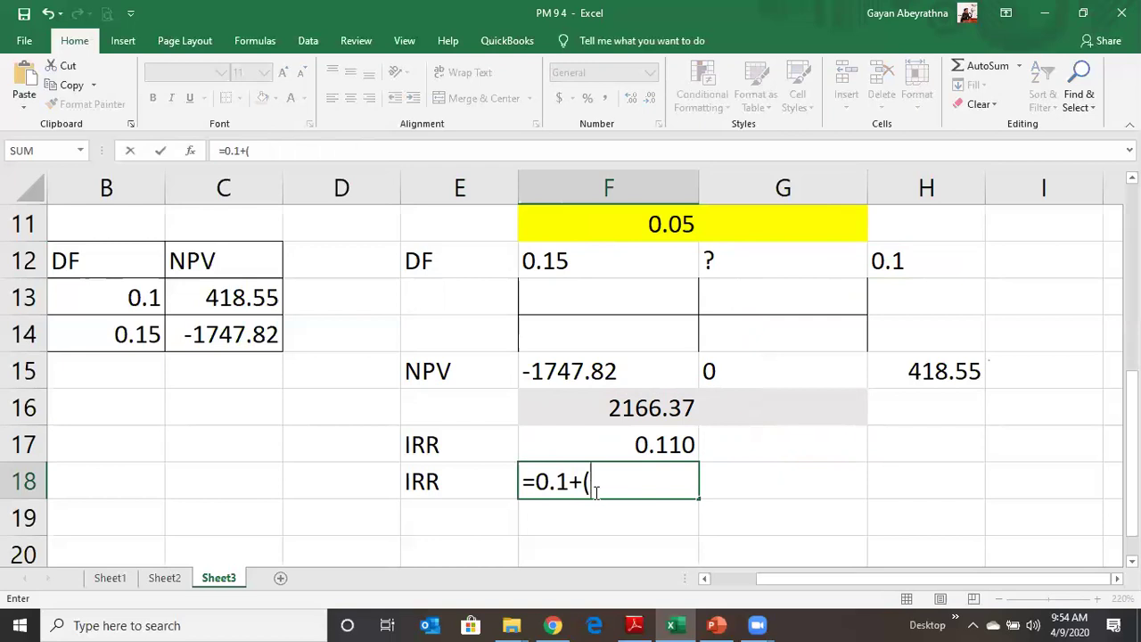
{"action": "type", "text": "("}
{"action": "type", "text": "2166"}
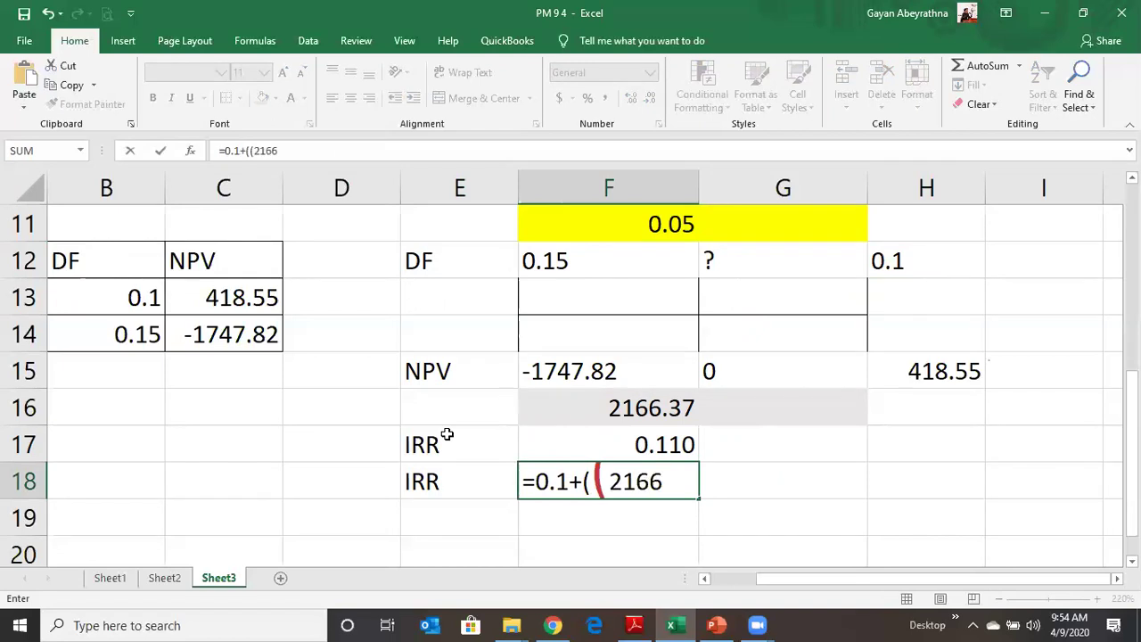
{"action": "type", "text": "."}
{"action": "type", "text": "3"}
{"action": "key", "text": "BackSpace"}
{"action": "key", "text": "BackSpace"}
{"action": "key", "text": "BackSpace"}
{"action": "key", "text": "BackSpace"}
{"action": "key", "text": "BackSpace"}
{"action": "key", "text": "BackSpace"}
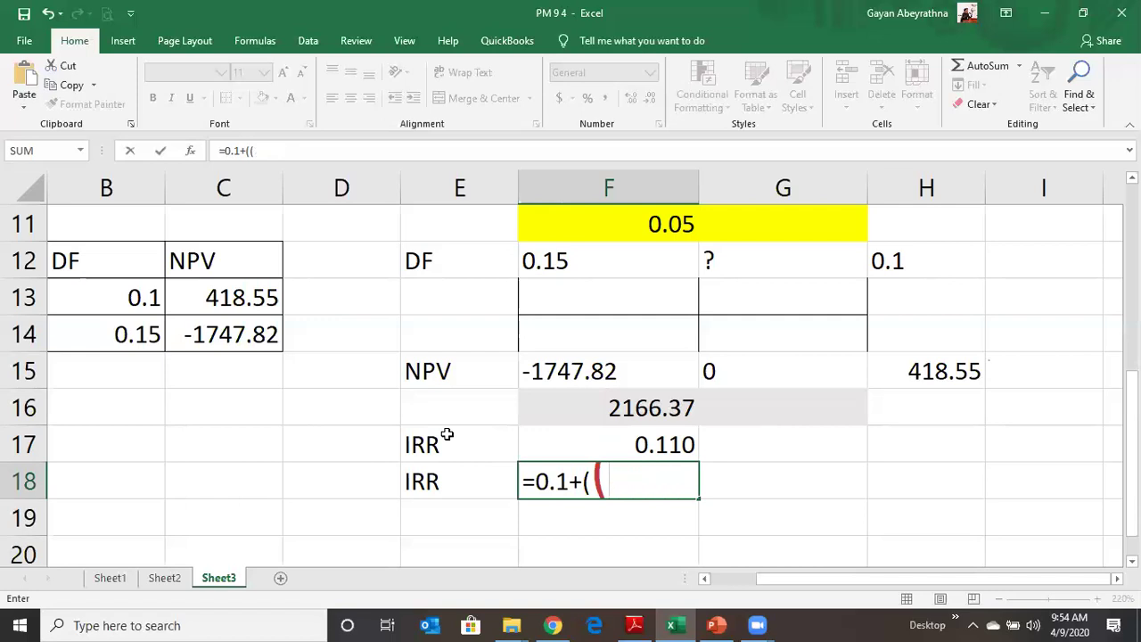
- Complete the IRR formula from the 10% end in F18 as =0.1+((0.05/2166.37)*418.55)
{"action": "type", "text": "0.05/"}
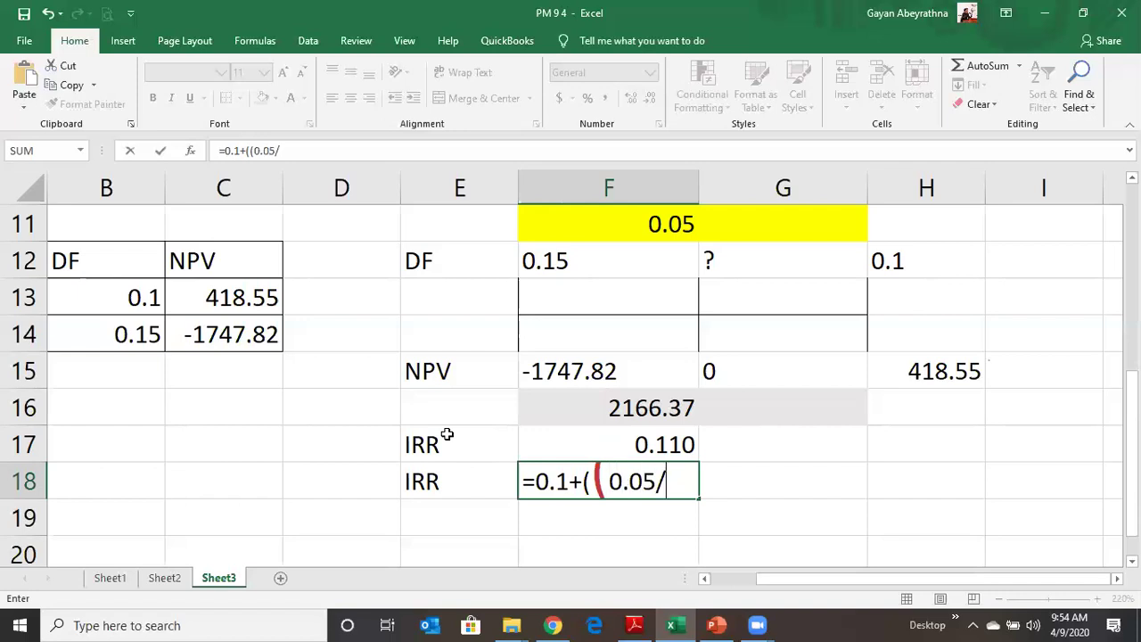
{"action": "type", "text": "2166."}
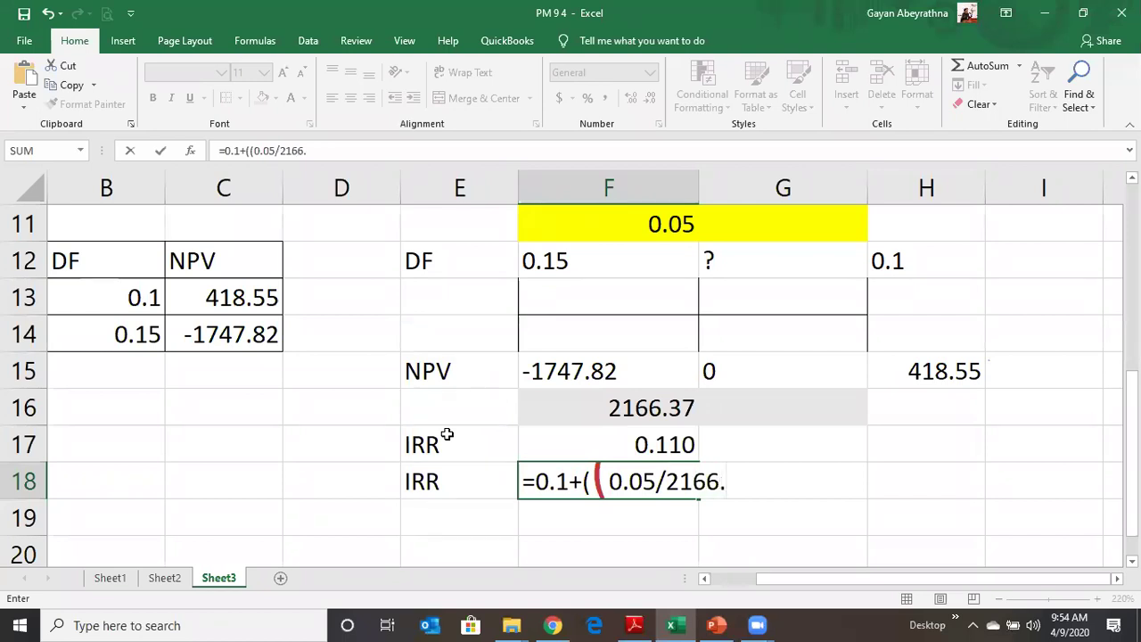
{"action": "type", "text": "37)*"}
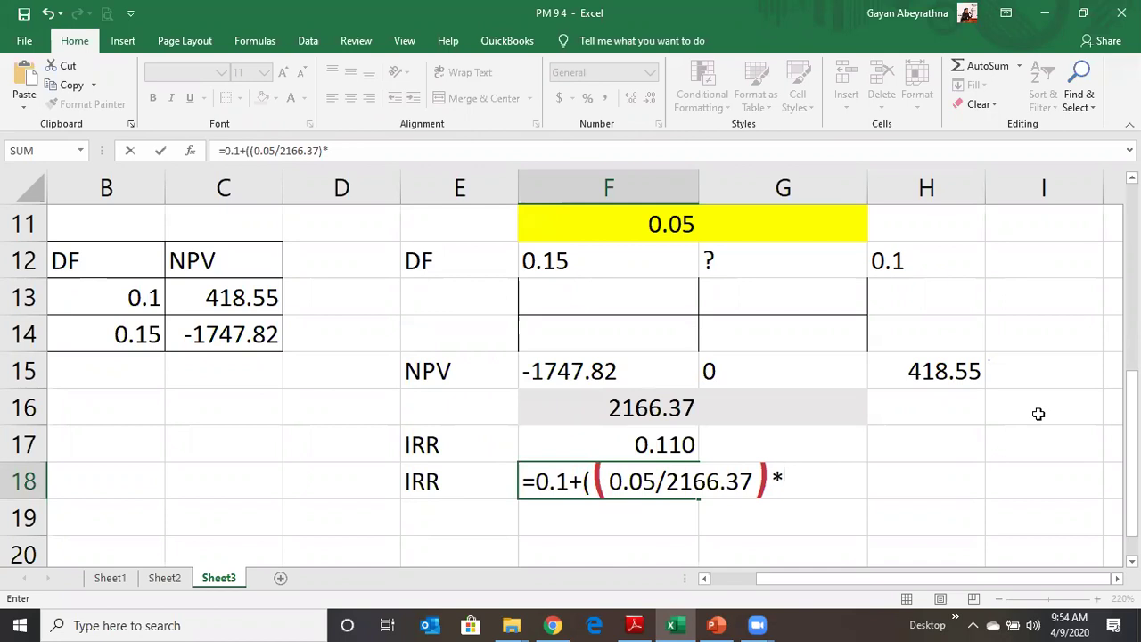
{"action": "type", "text": "418.5"}
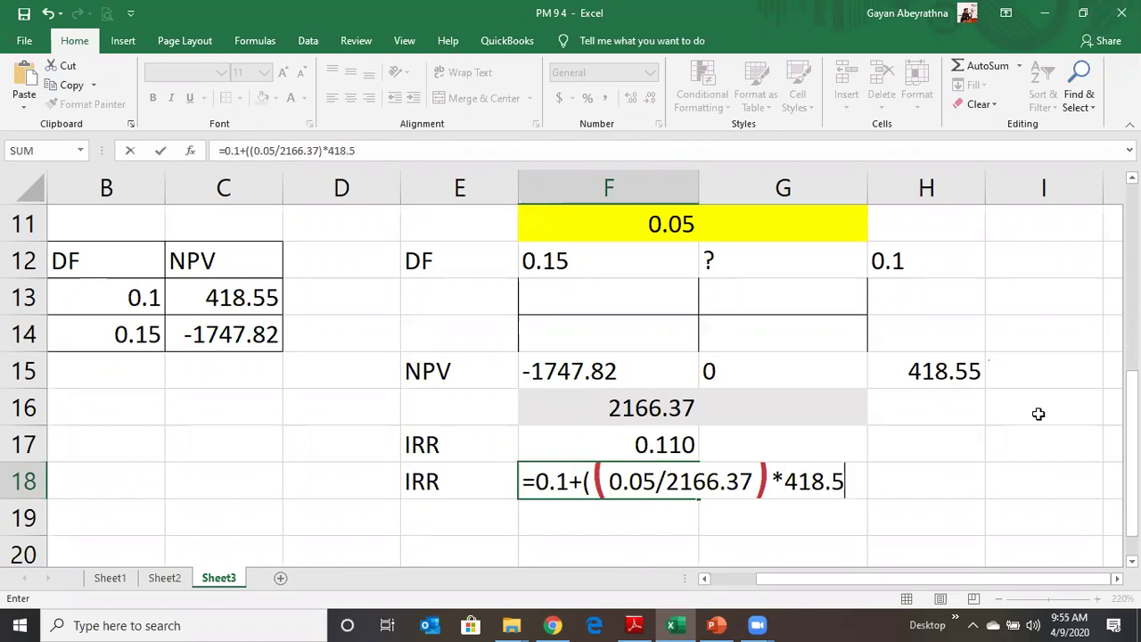
{"action": "type", "text": "5)"}
{"action": "key", "text": "Return"}
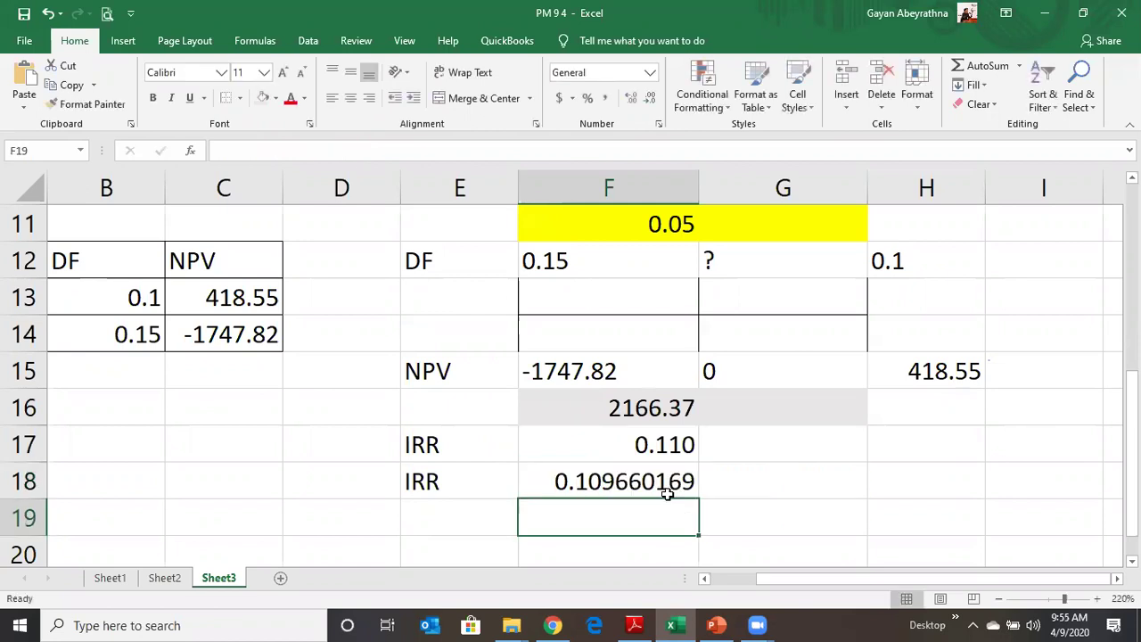
- Reduce the second IRR result in F18 to three decimal places
{"action": "left_click", "coordinate": [655, 483]}
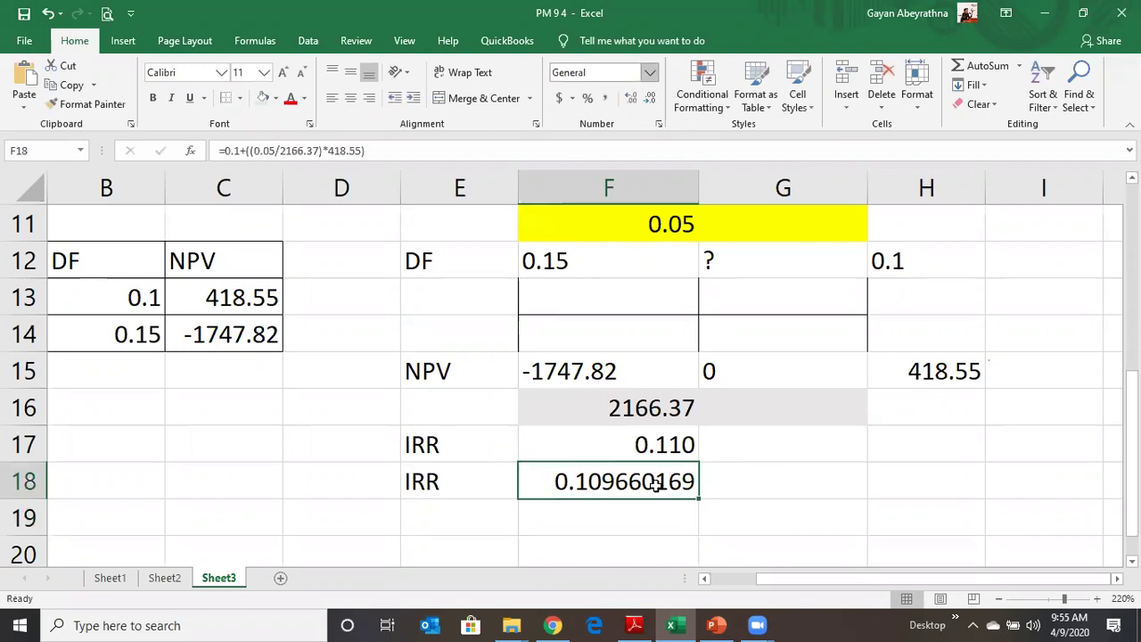
{"action": "key", "text": "alt+h"}
{"action": "key", "text": "9"}
{"action": "key", "text": "alt+h"}
{"action": "key", "text": "9"}
{"action": "key", "text": "alt+h"}
{"action": "key", "text": "9"}
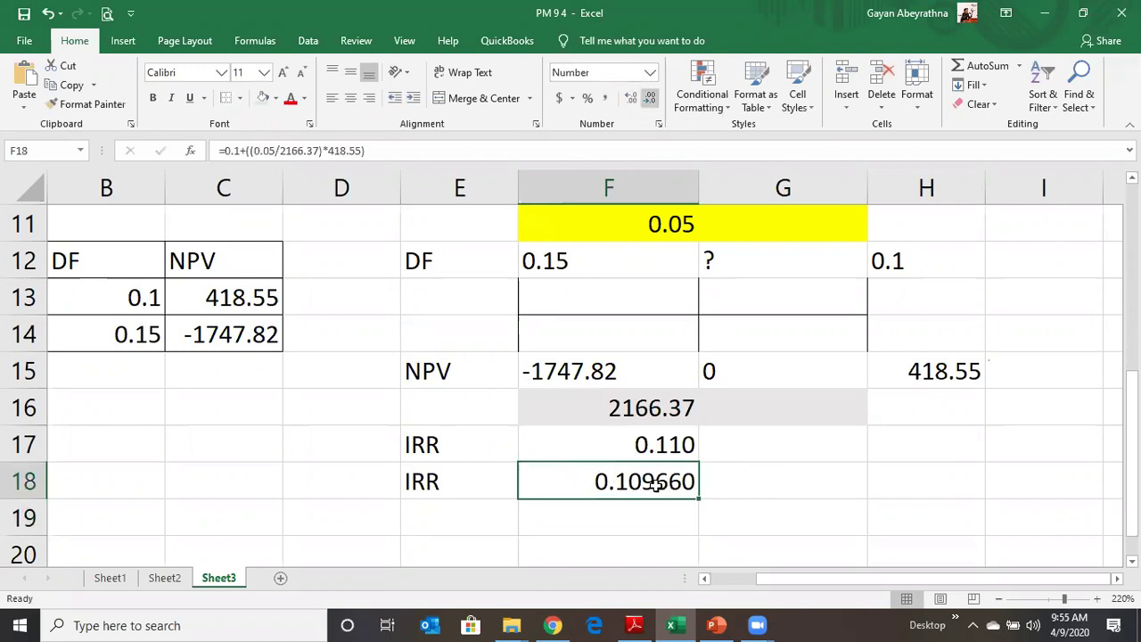
{"action": "key", "text": "alt+h"}
{"action": "key", "text": "9"}
{"action": "key", "text": "alt+h"}
{"action": "key", "text": "9"}
{"action": "key", "text": "alt+h"}
{"action": "key", "text": "9"}
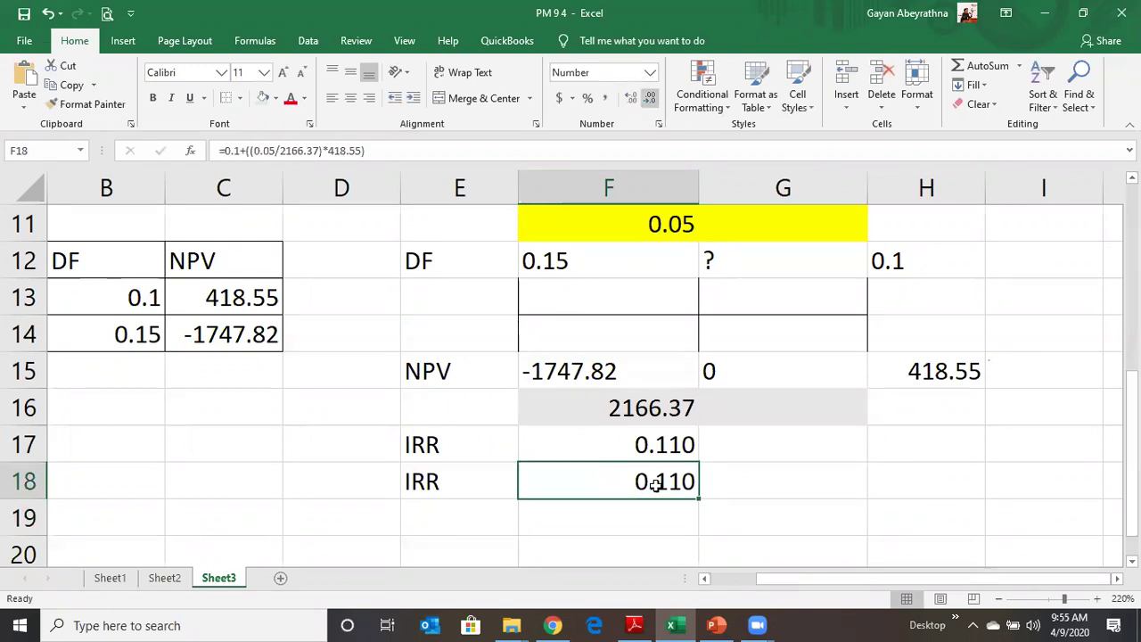
- Enter the whole-percentage IRR formula =15-((5/2166.37)*1747.82) in G17, beside the first IRR result
{"action": "left_click", "coordinate": [392, 456]}
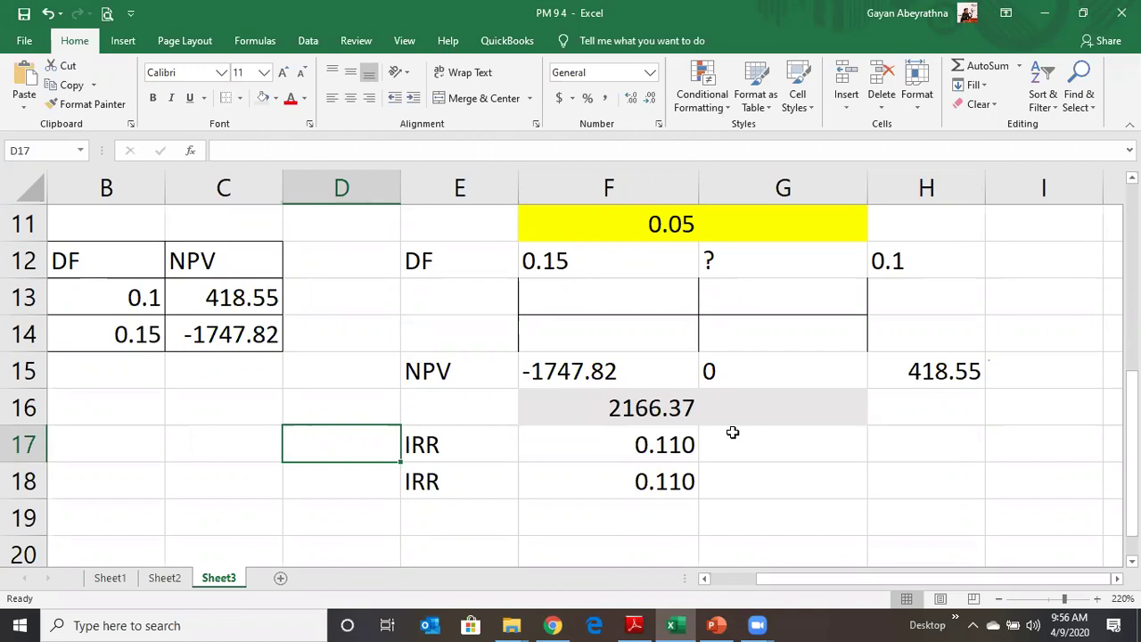
{"action": "left_click", "coordinate": [634, 444]}
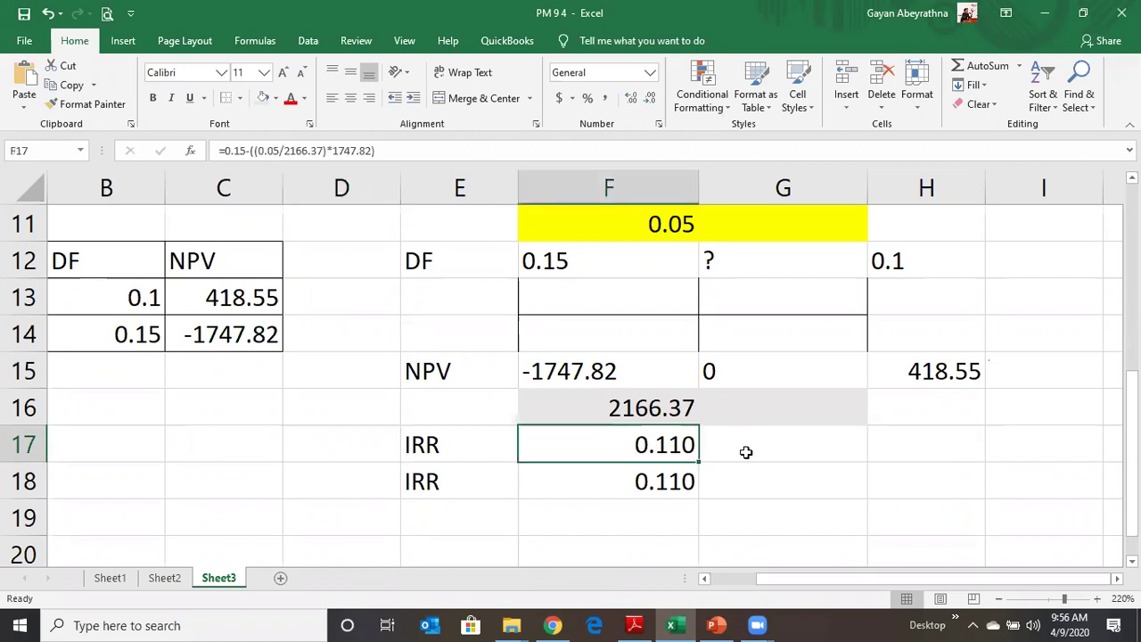
{"action": "left_click", "coordinate": [763, 454]}
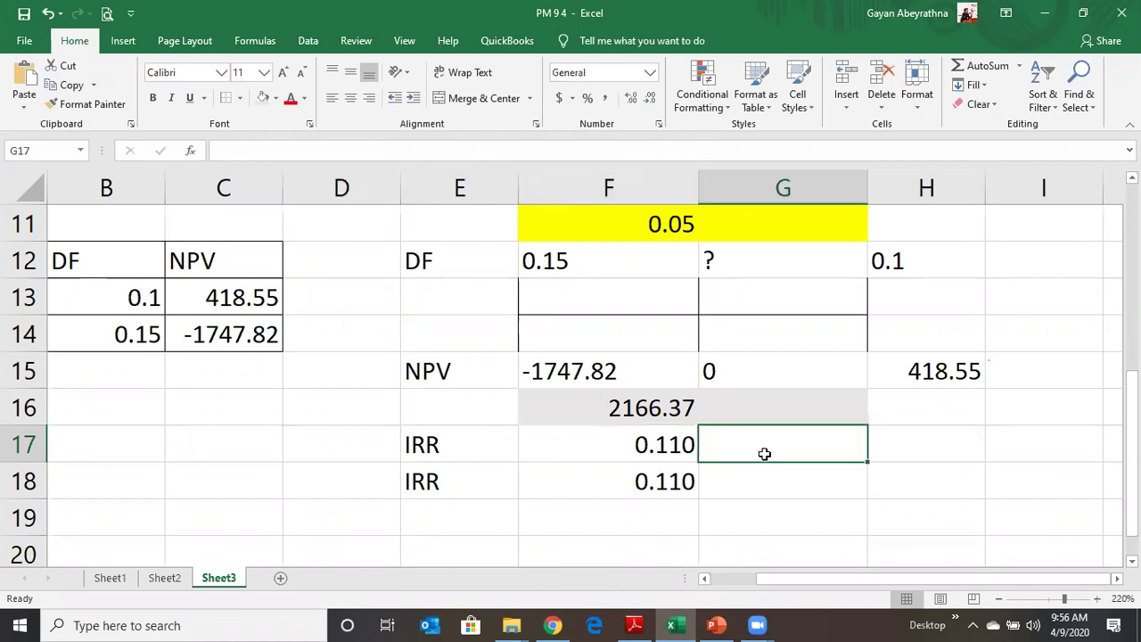
{"action": "type", "text": "="}
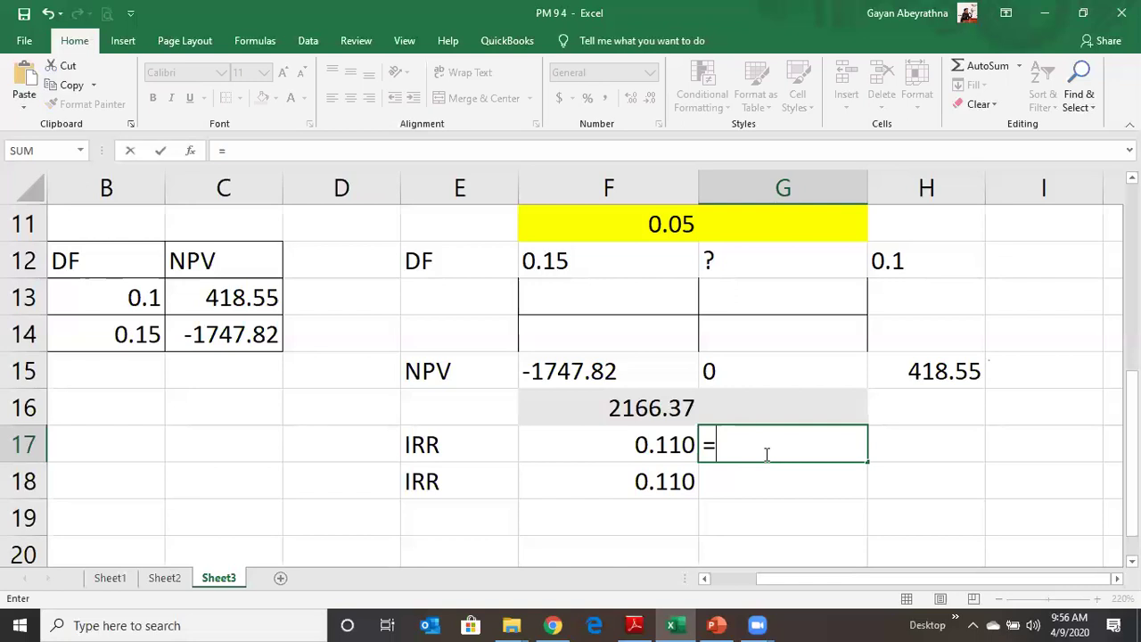
{"action": "type", "text": "15"}
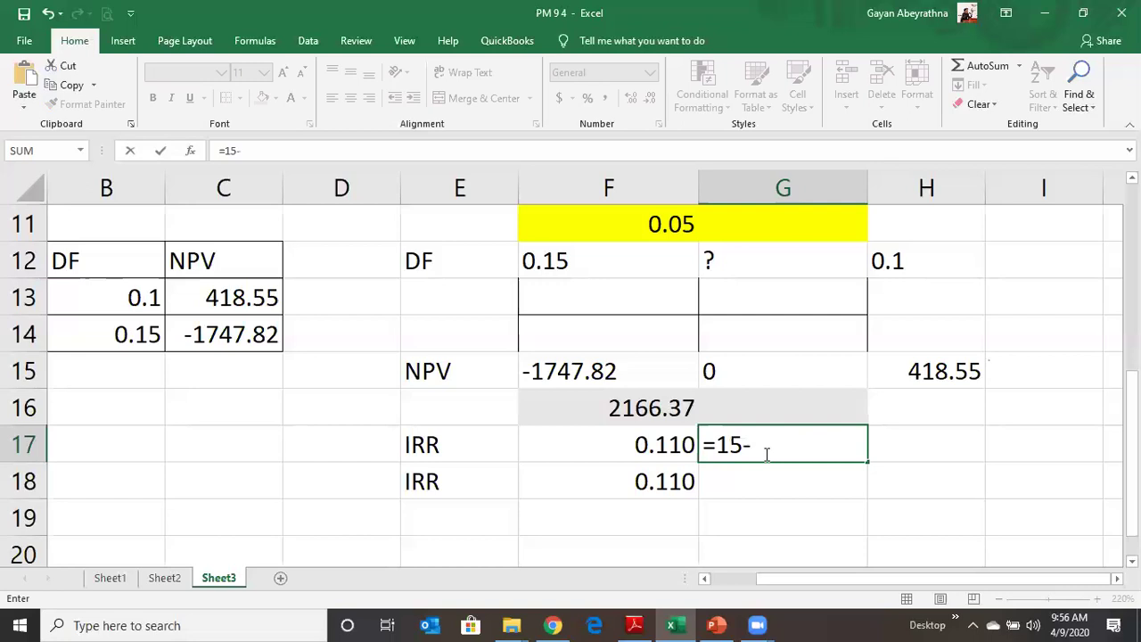
{"action": "type", "text": "-((5/"}
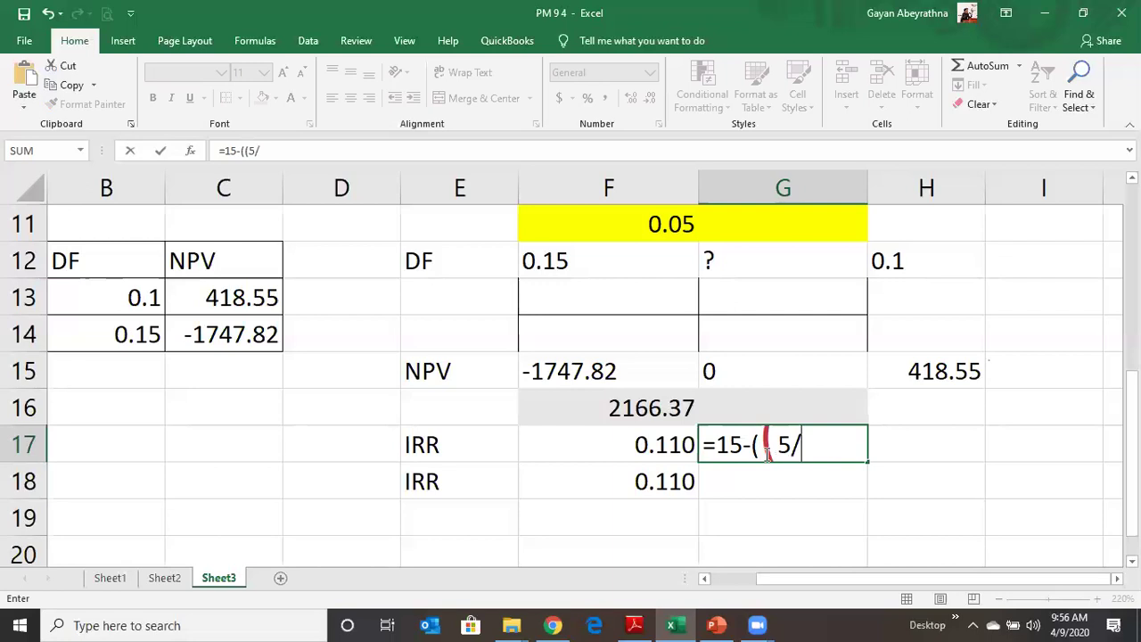
{"action": "type", "text": "2166."}
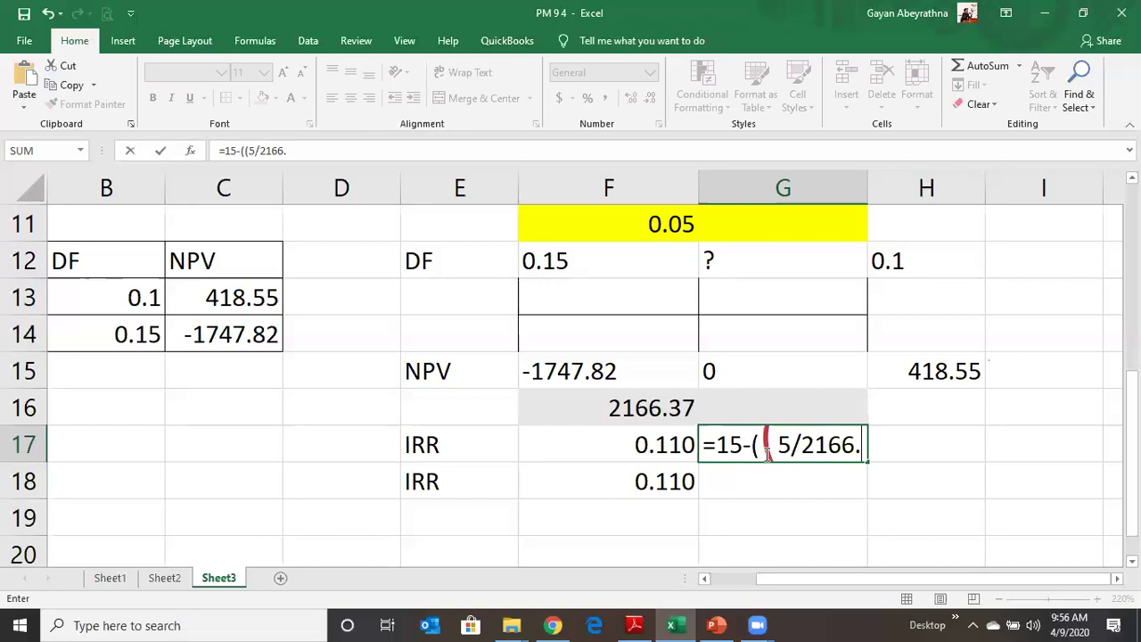
{"action": "type", "text": "37))"}
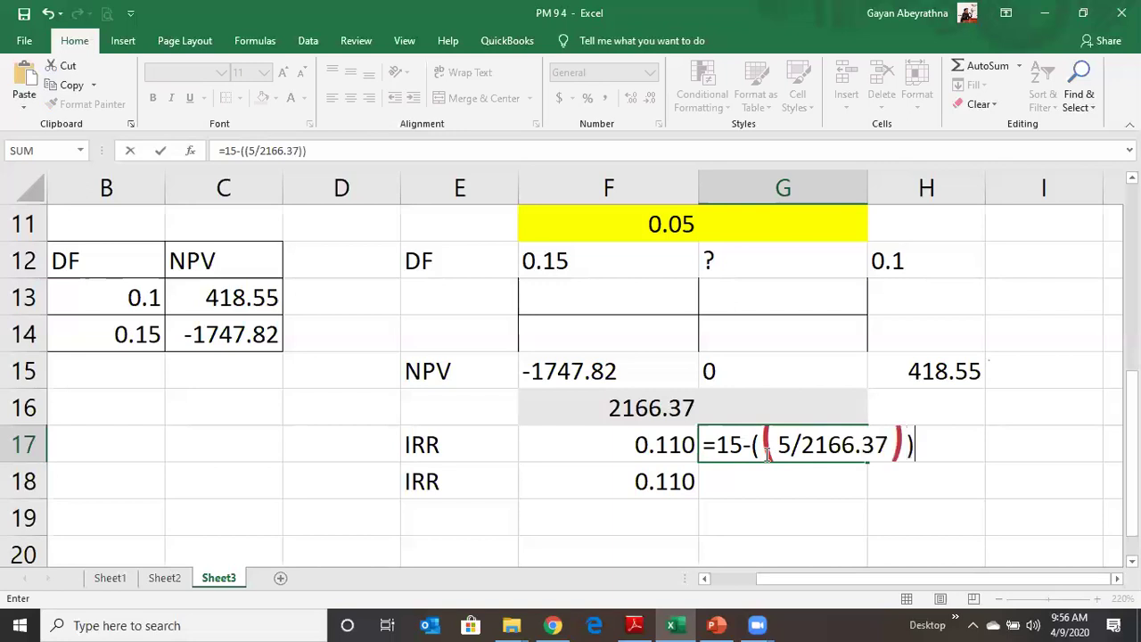
{"action": "key", "text": "BackSpace"}
{"action": "type", "text": "*1"}
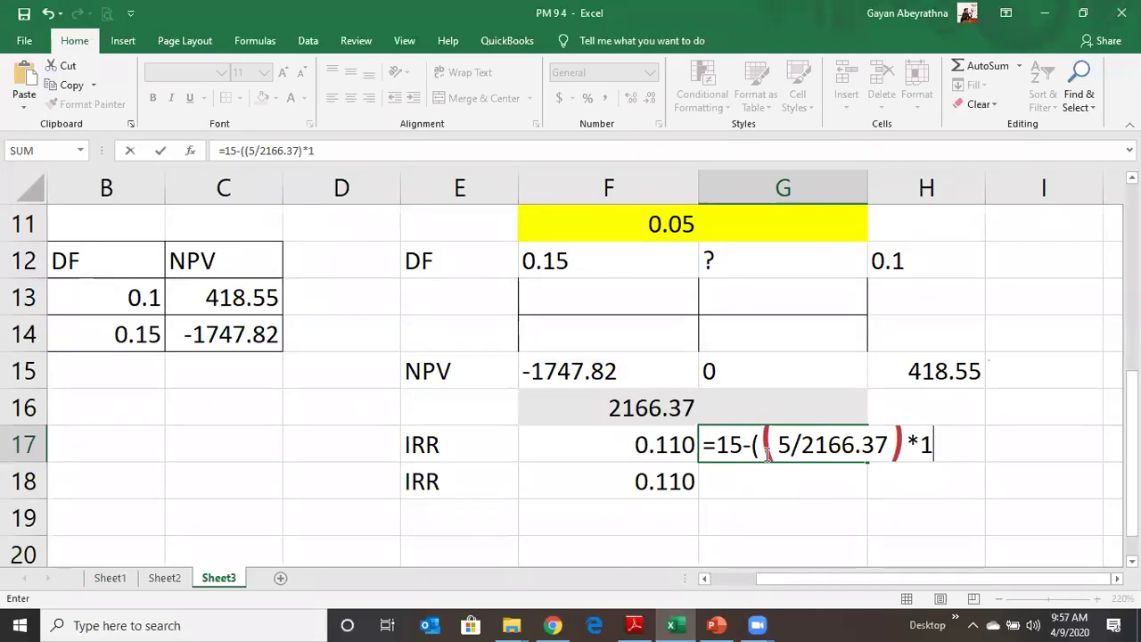
{"action": "type", "text": "74"}
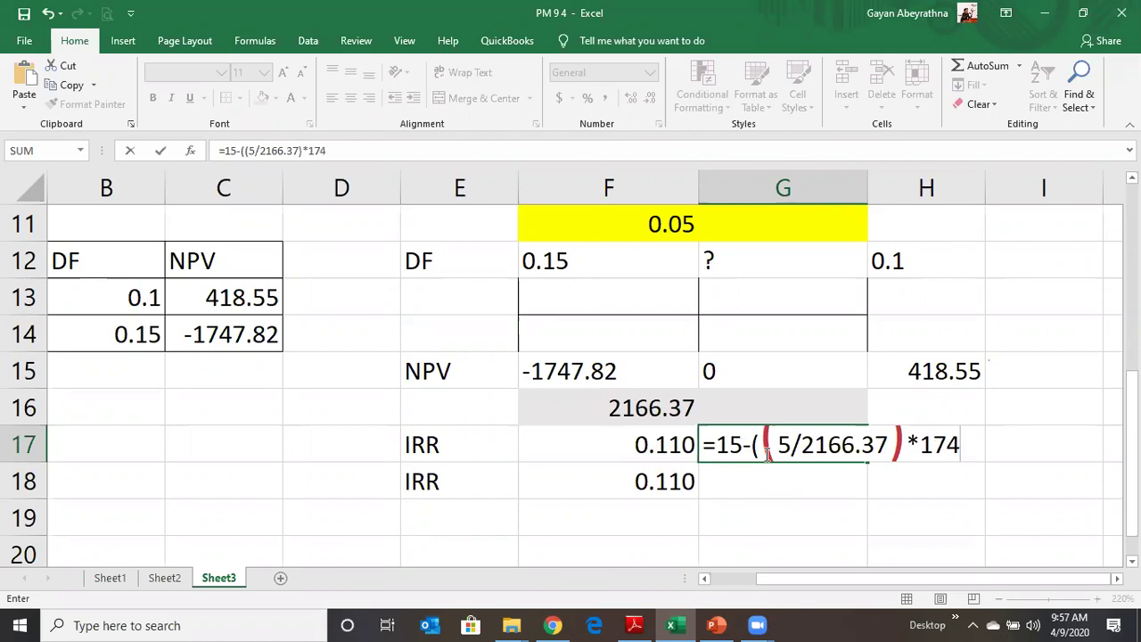
{"action": "type", "text": "7.82"}
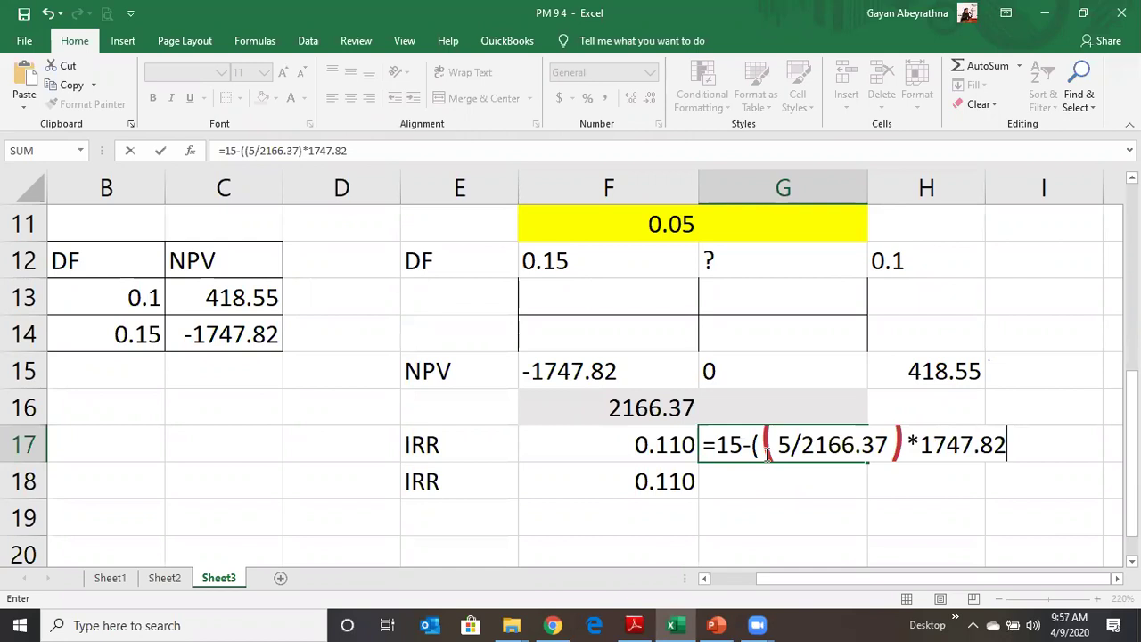
{"action": "key", "text": "Return"}
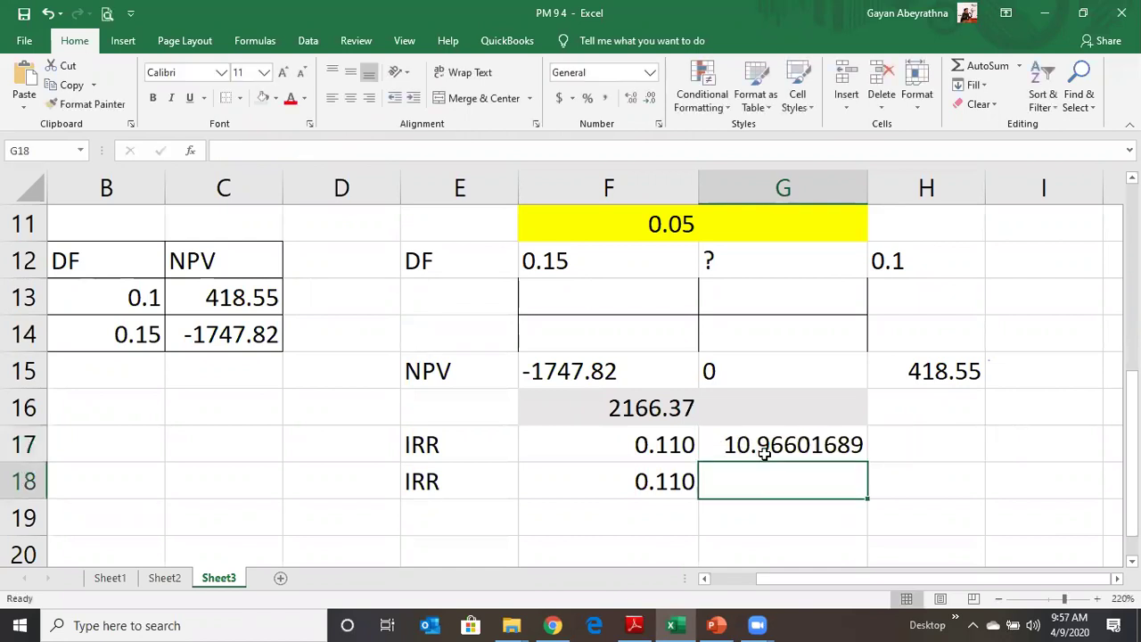
- Reduce the whole-percentage IRR result in G17 to three decimal places
{"action": "left_click", "coordinate": [764, 453]}
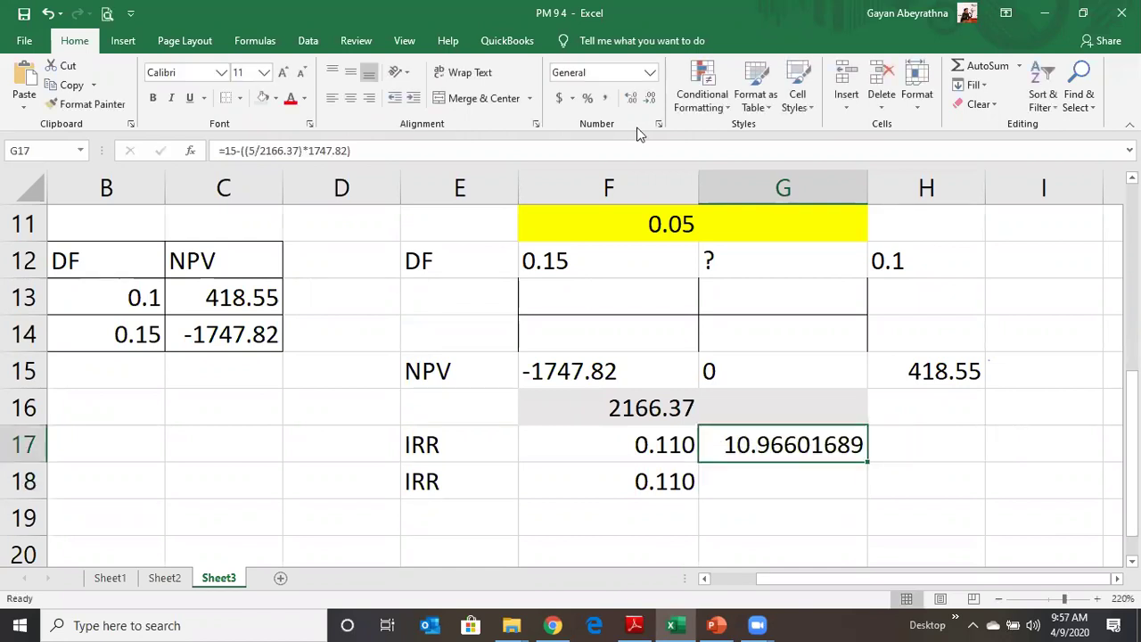
{"action": "left_click", "coordinate": [649, 99]}
{"action": "left_click", "coordinate": [648, 98]}
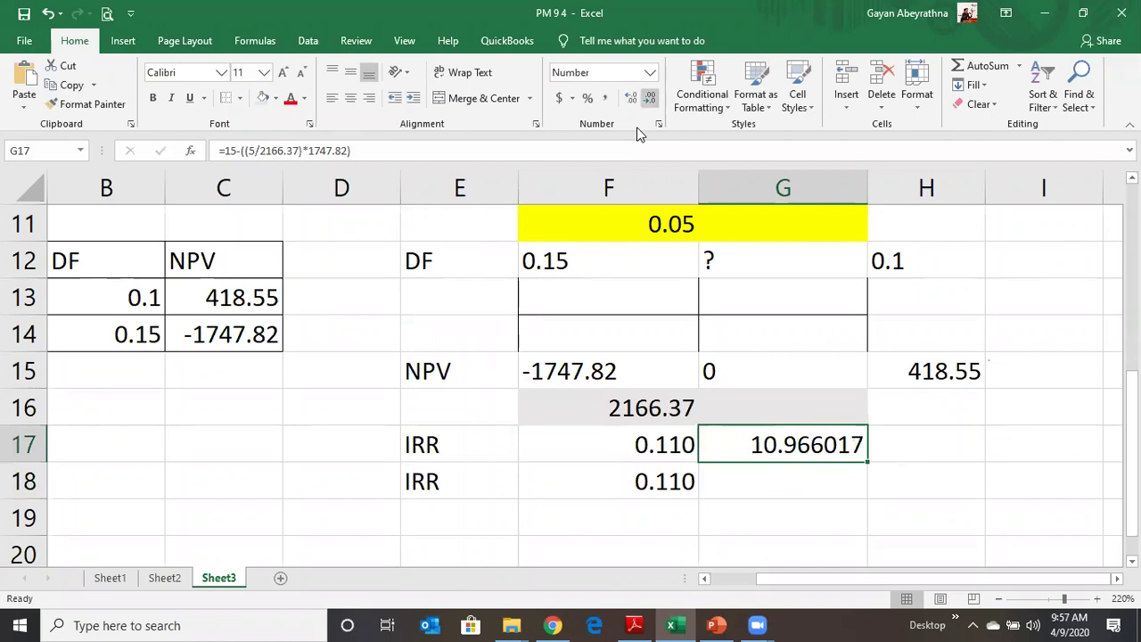
{"action": "left_click", "coordinate": [649, 98]}
{"action": "left_click", "coordinate": [649, 98]}
{"action": "left_click", "coordinate": [648, 99]}
{"action": "left_click", "coordinate": [649, 98]}
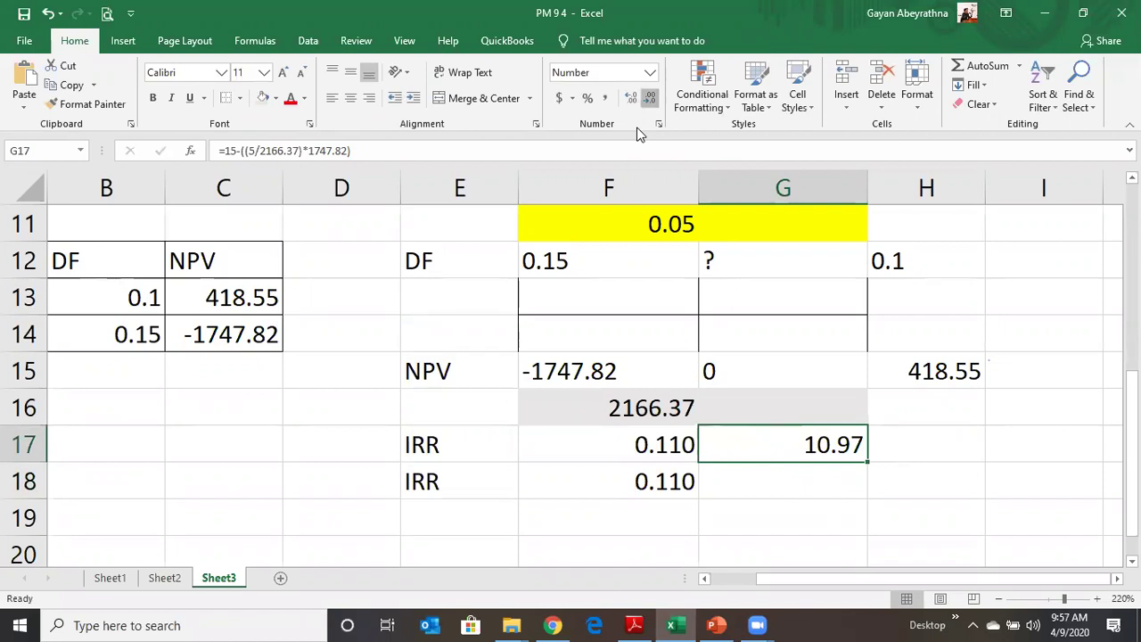
{"action": "left_click", "coordinate": [649, 97]}
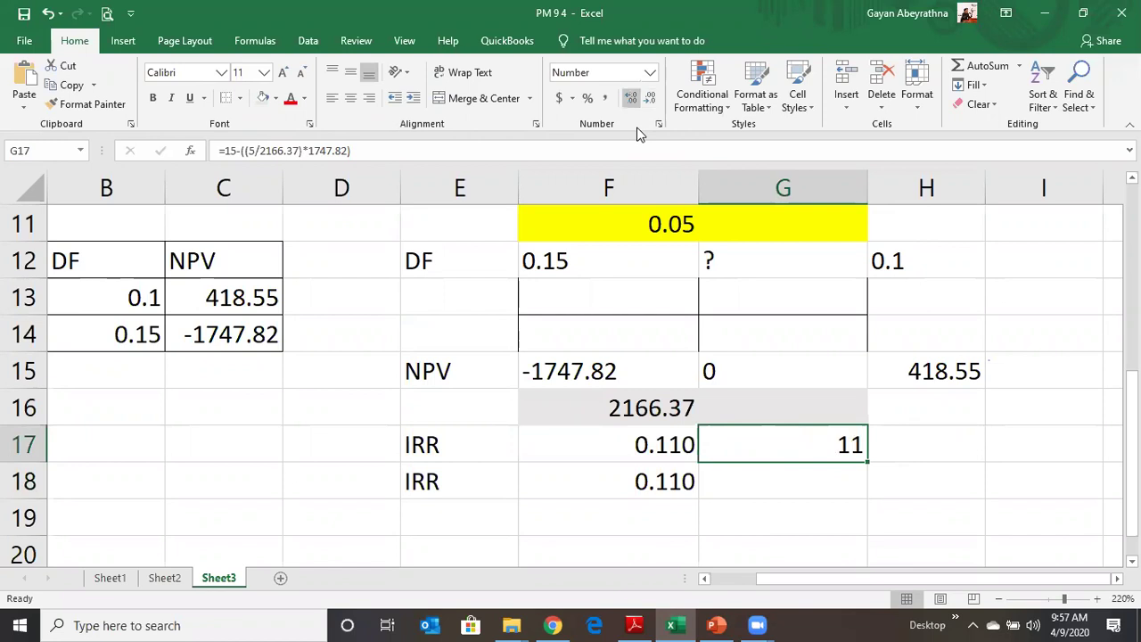
{"action": "left_click", "coordinate": [430, 413]}
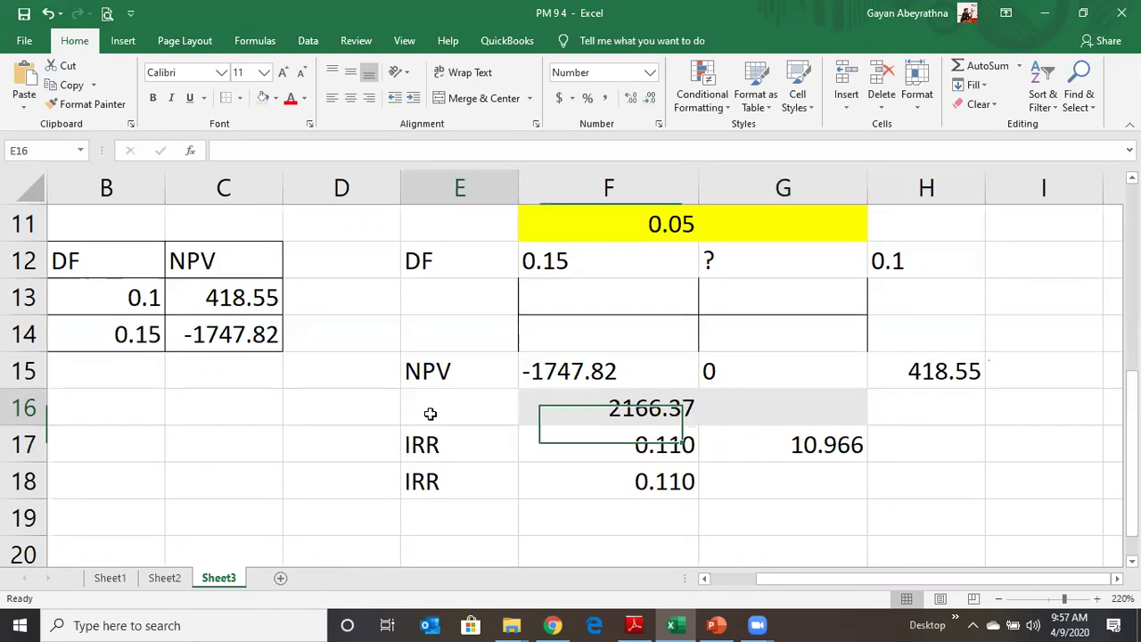
- Switch to the exam paper PDF in Adobe Reader and review the questions from Projects A and B through the new machinery project on page 3
{"action": "left_click", "coordinate": [636, 624]}
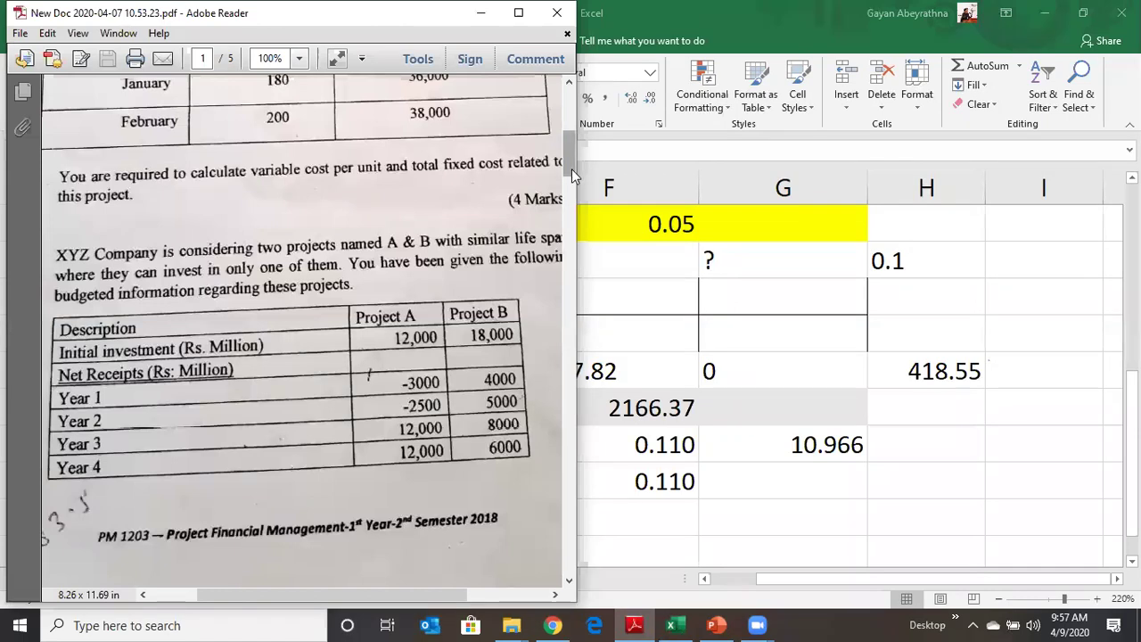
{"action": "left_click_drag", "start_coordinate": [569, 173], "coordinate": [567, 211]}
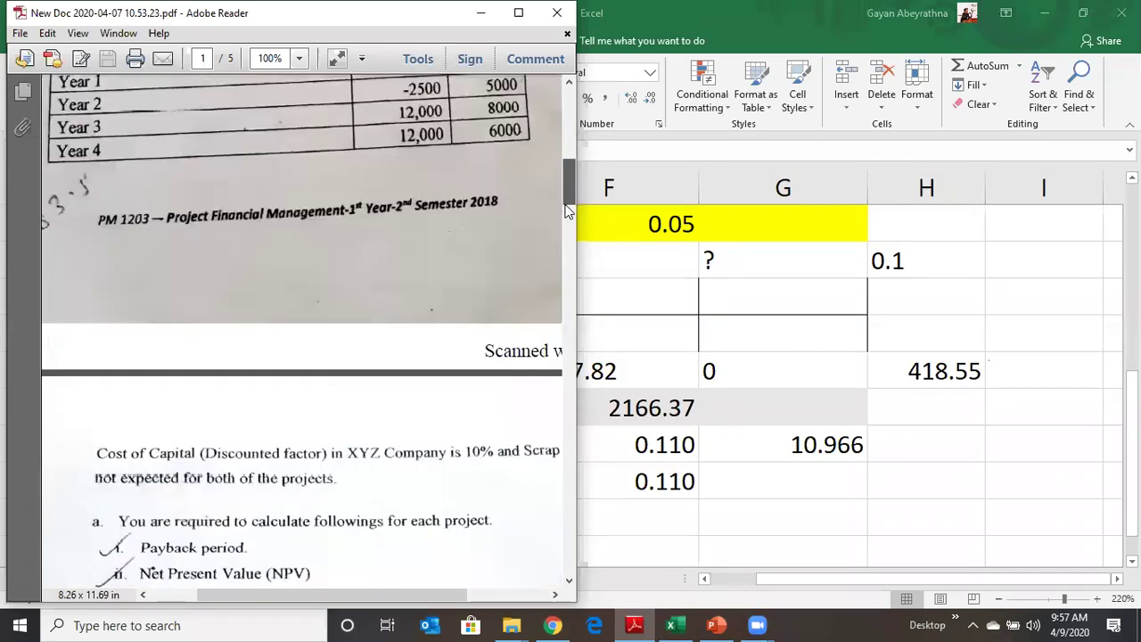
{"action": "scroll", "coordinate": [561, 215], "scroll_direction": "down", "scroll_amount": 3}
{"action": "scroll", "coordinate": [560, 216], "scroll_direction": "down", "scroll_amount": 1}
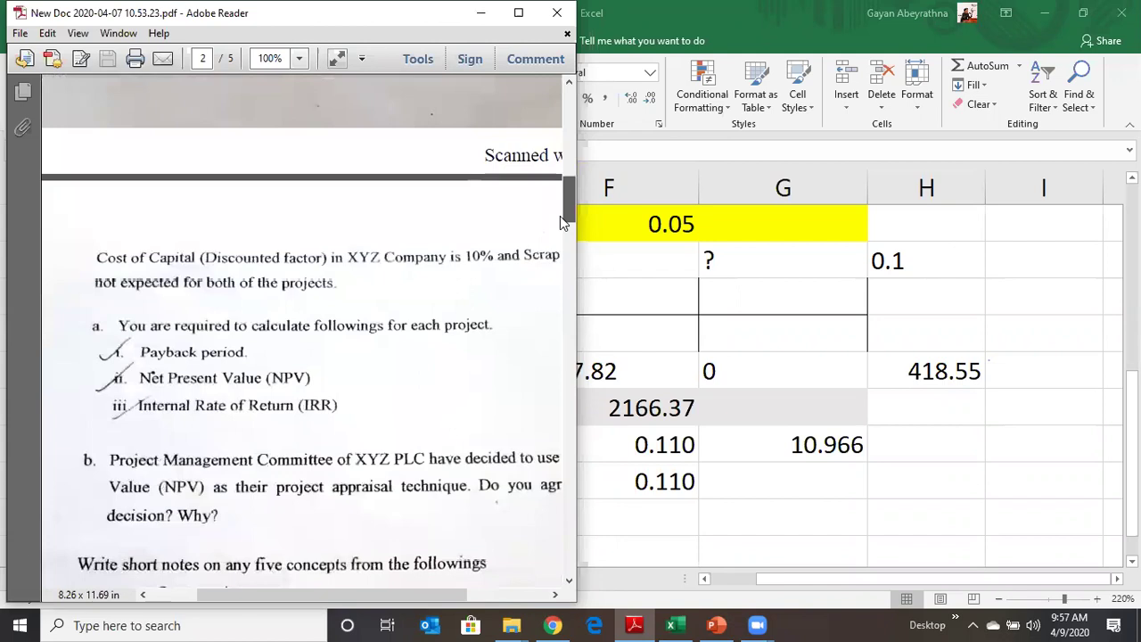
{"action": "scroll", "coordinate": [560, 223], "scroll_direction": "down", "scroll_amount": 1}
{"action": "scroll", "coordinate": [543, 251], "scroll_direction": "down", "scroll_amount": 5}
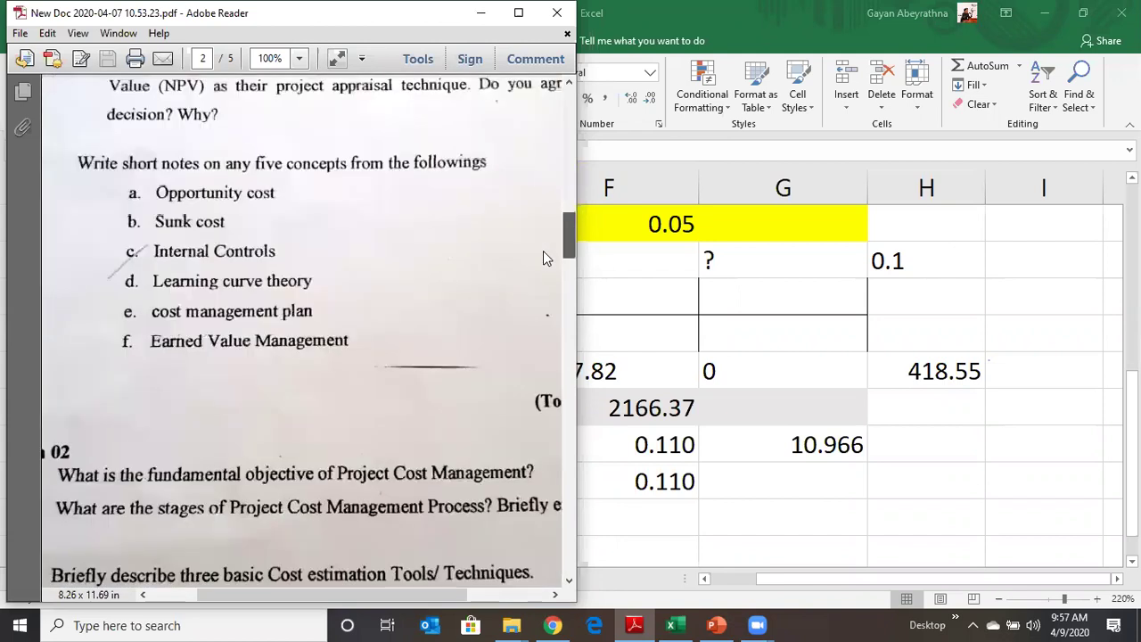
{"action": "scroll", "coordinate": [538, 263], "scroll_direction": "down", "scroll_amount": 4}
{"action": "scroll", "coordinate": [521, 321], "scroll_direction": "down", "scroll_amount": 5}
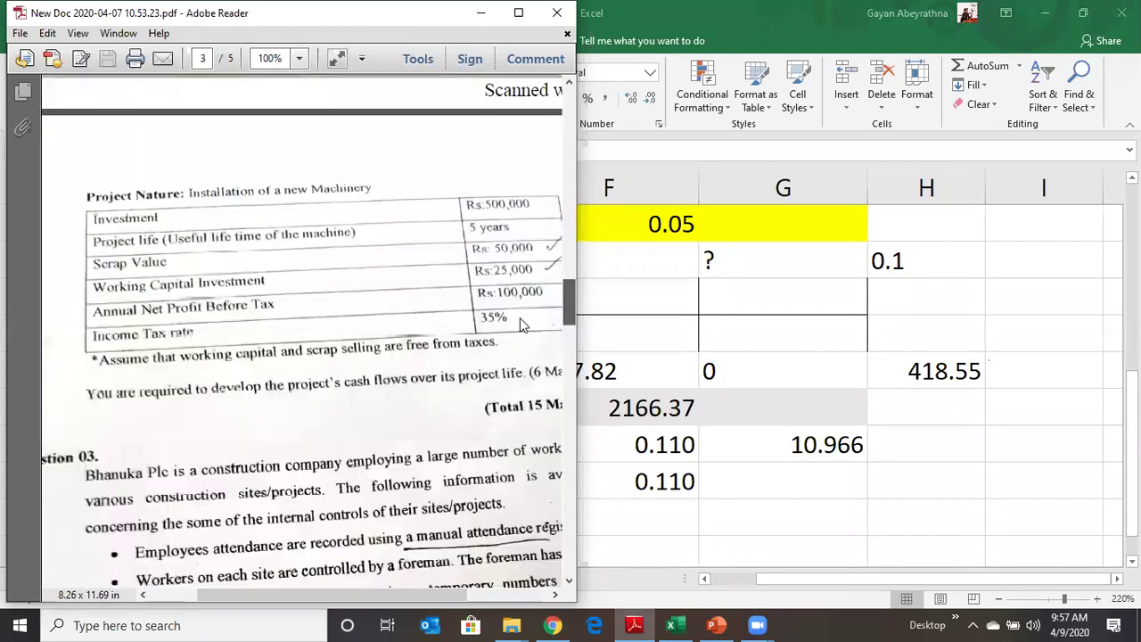
{"action": "scroll", "coordinate": [518, 325], "scroll_direction": "down", "scroll_amount": 1}
{"action": "scroll", "coordinate": [518, 324], "scroll_direction": "down", "scroll_amount": 1}
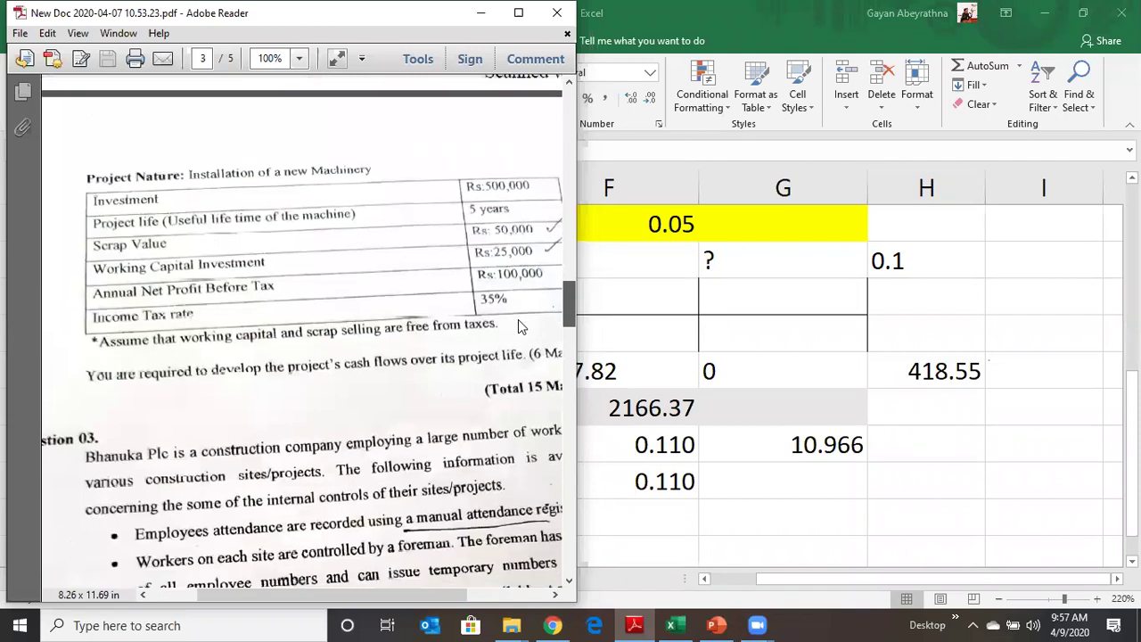